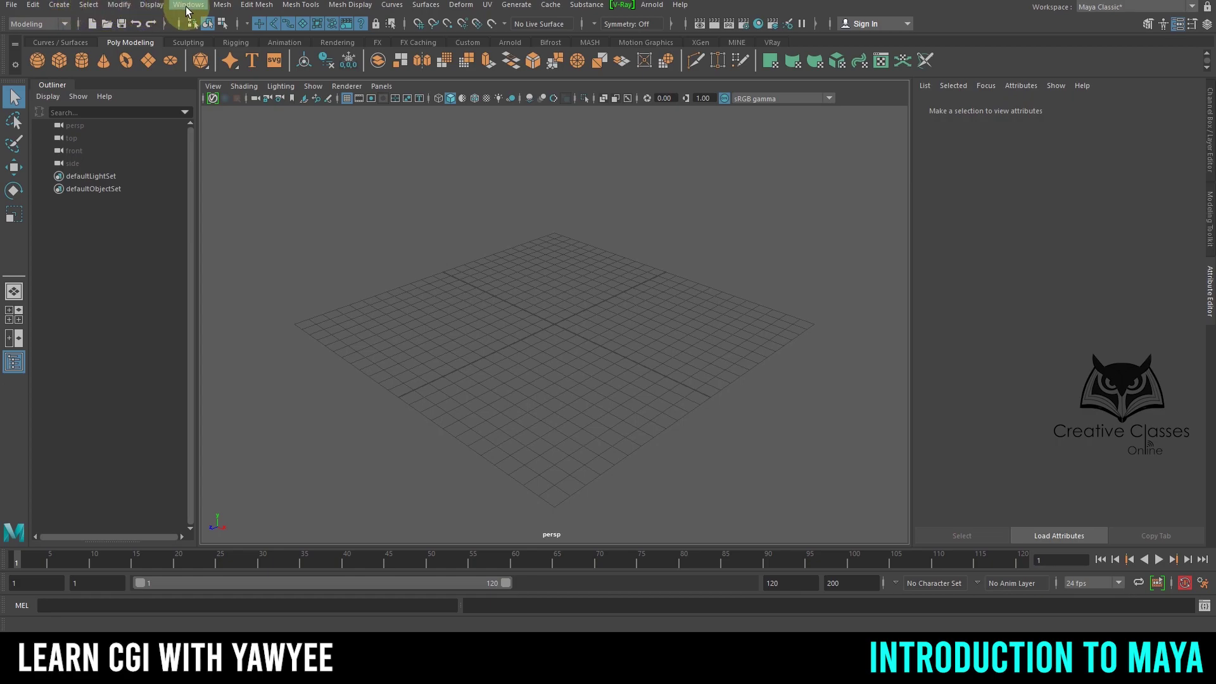
- Browse the general commands for files, editing, object creation, selection, display and editor windows
left_click(18, 11)
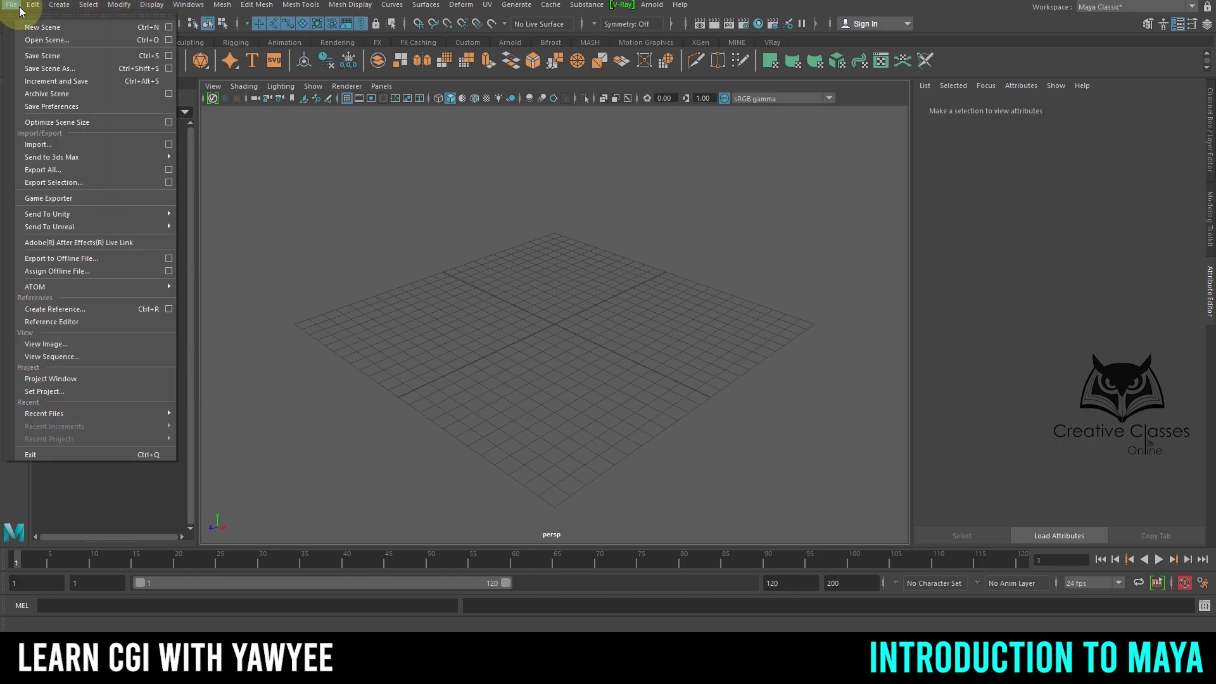
mouse_move(60, 7)
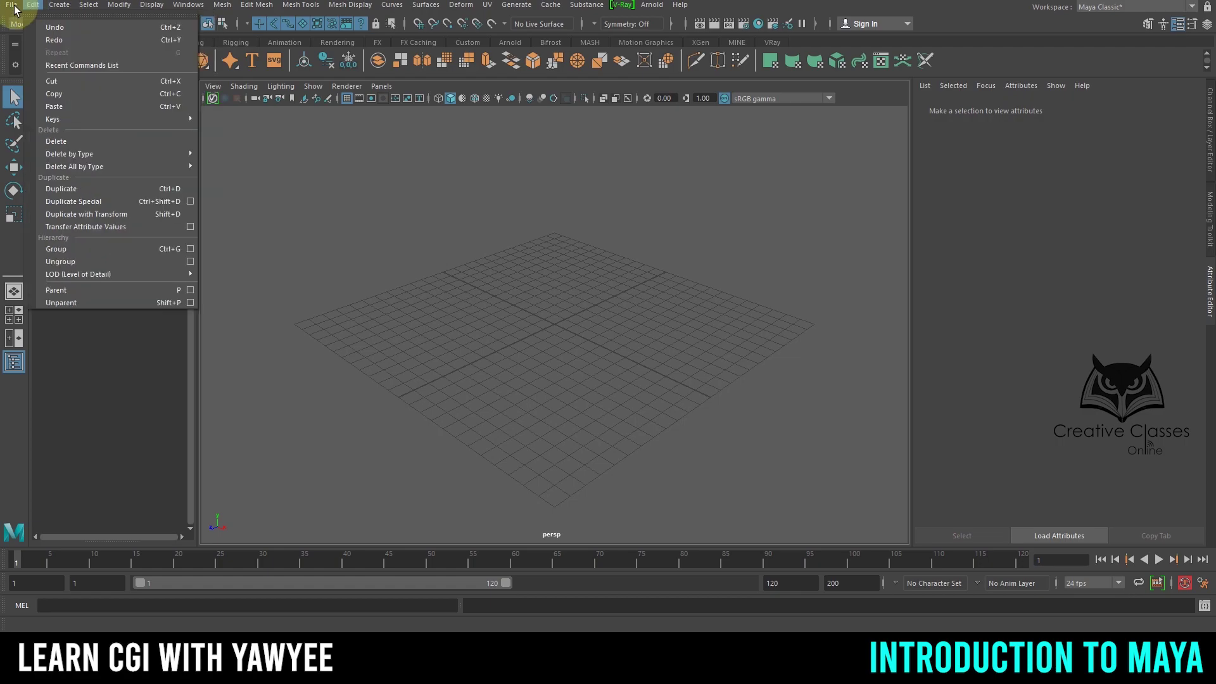
mouse_move(10, 8)
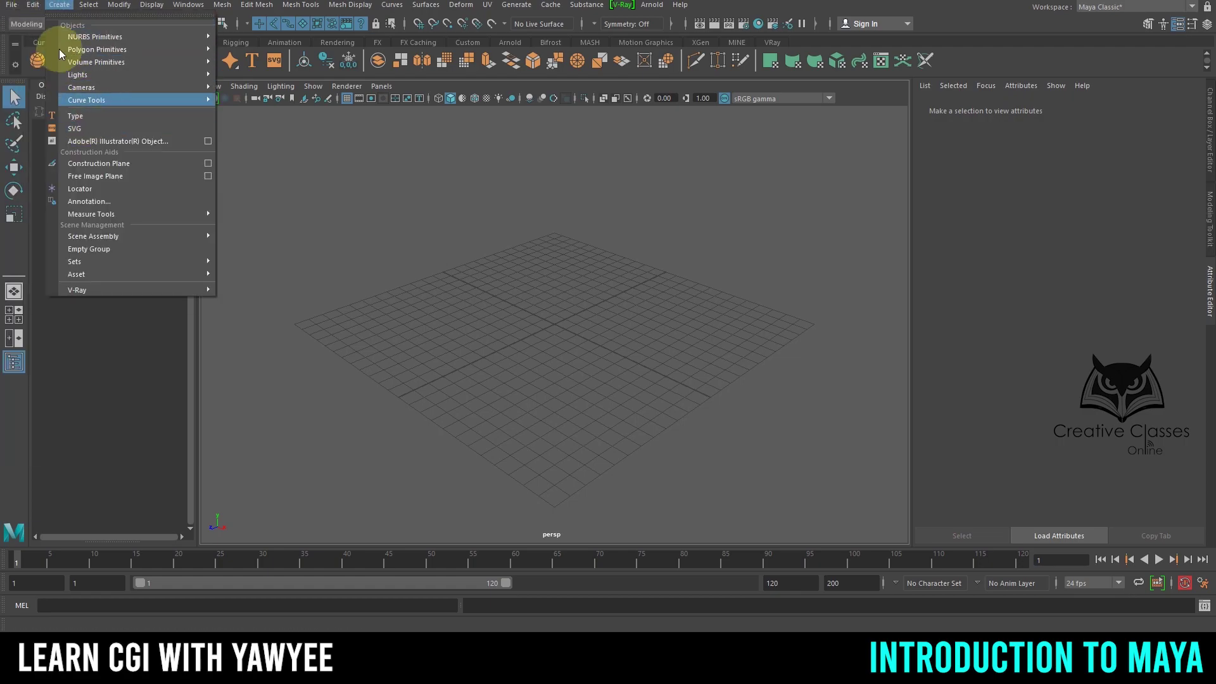
left_click(89, 5)
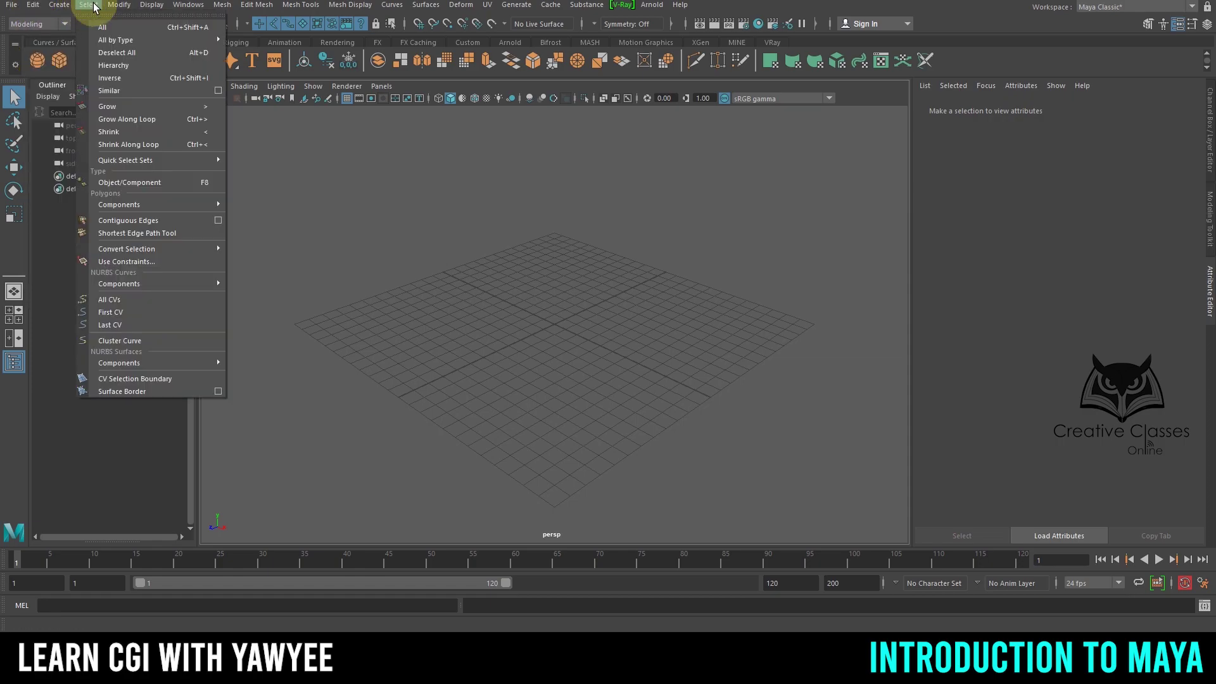
mouse_move(122, 10)
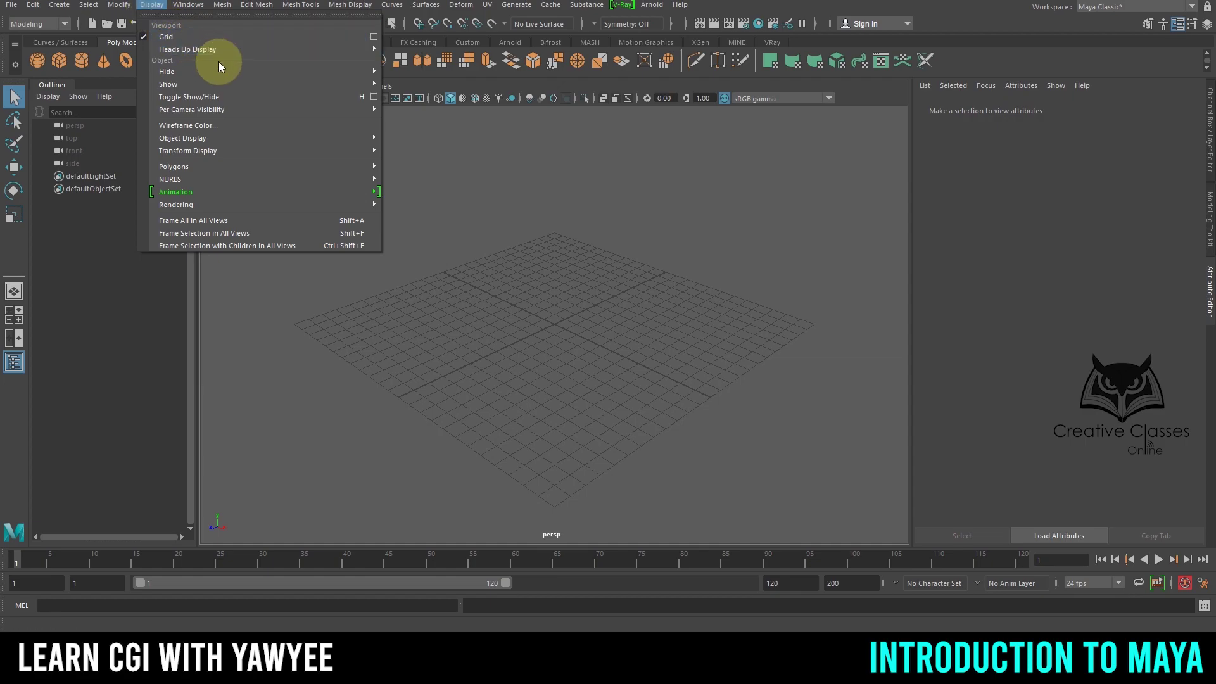
mouse_move(267, 166)
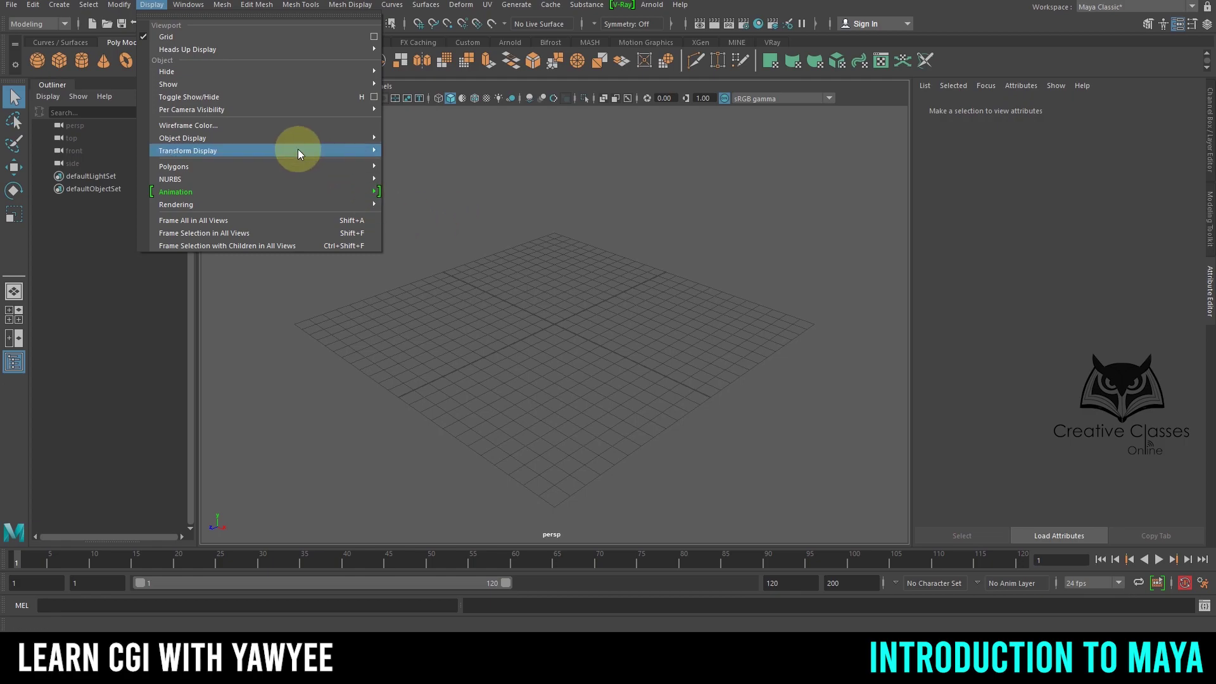
mouse_move(247, 49)
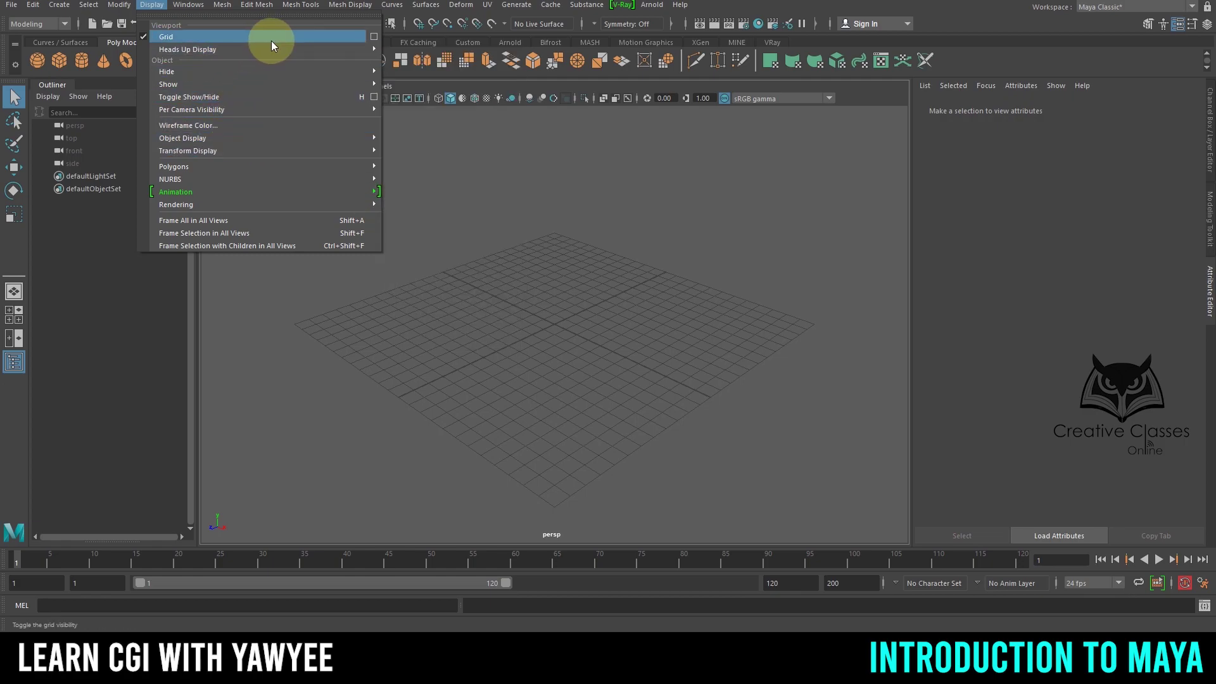
mouse_move(190, 7)
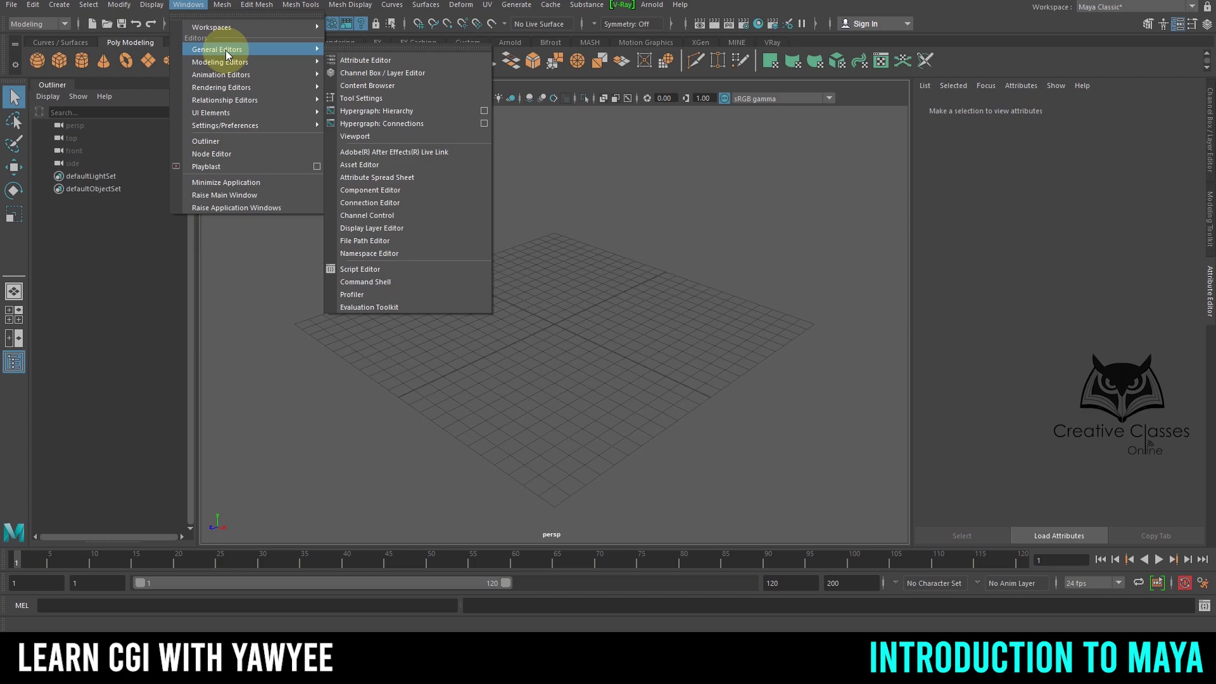
- Browse the modeling commands for mesh editing, mesh tools, mesh display, curves and deformation
mouse_move(261, 25)
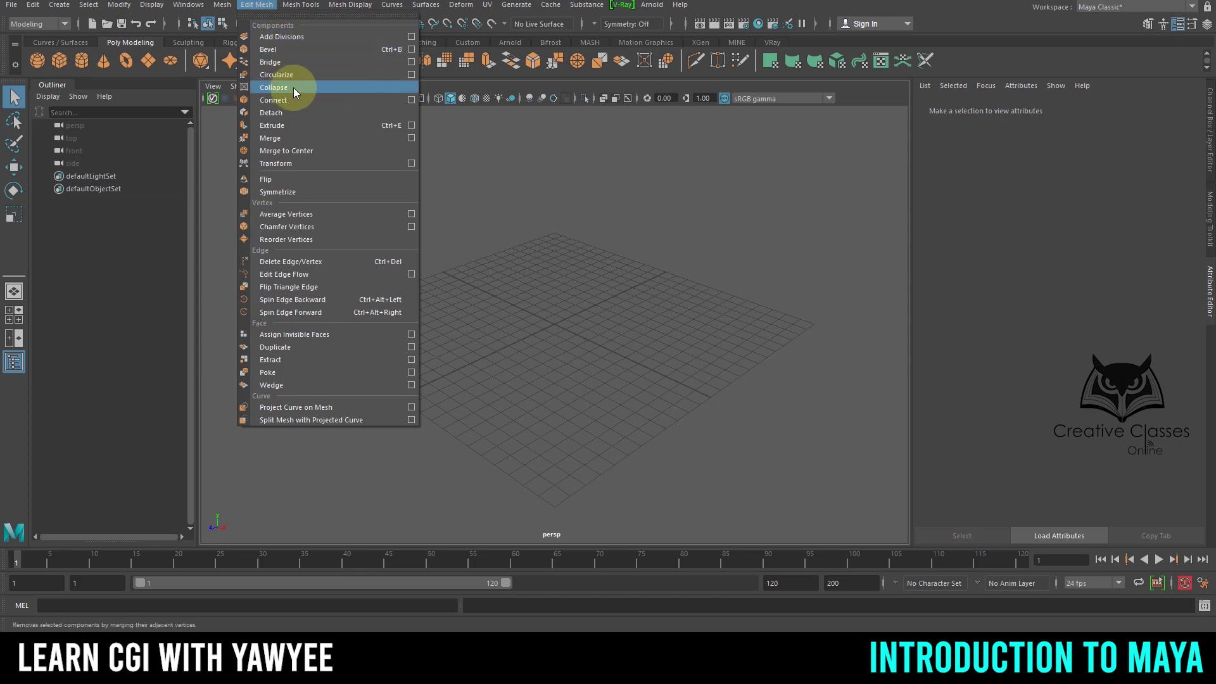
mouse_move(309, 6)
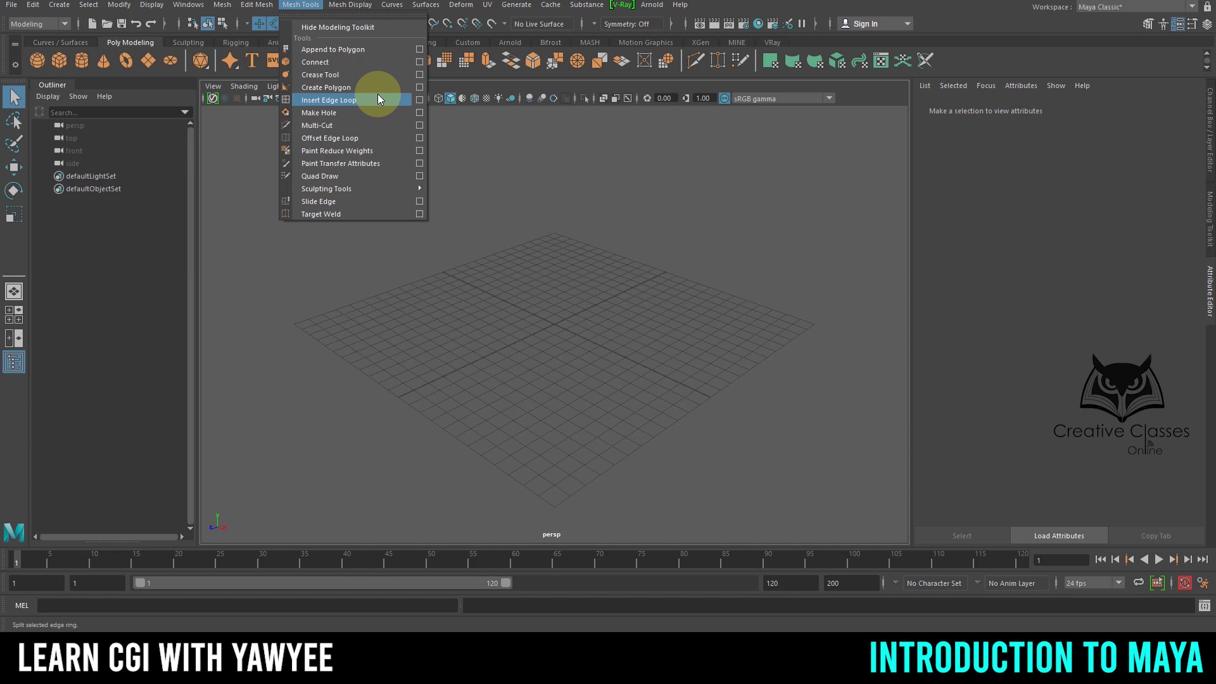
mouse_move(361, 5)
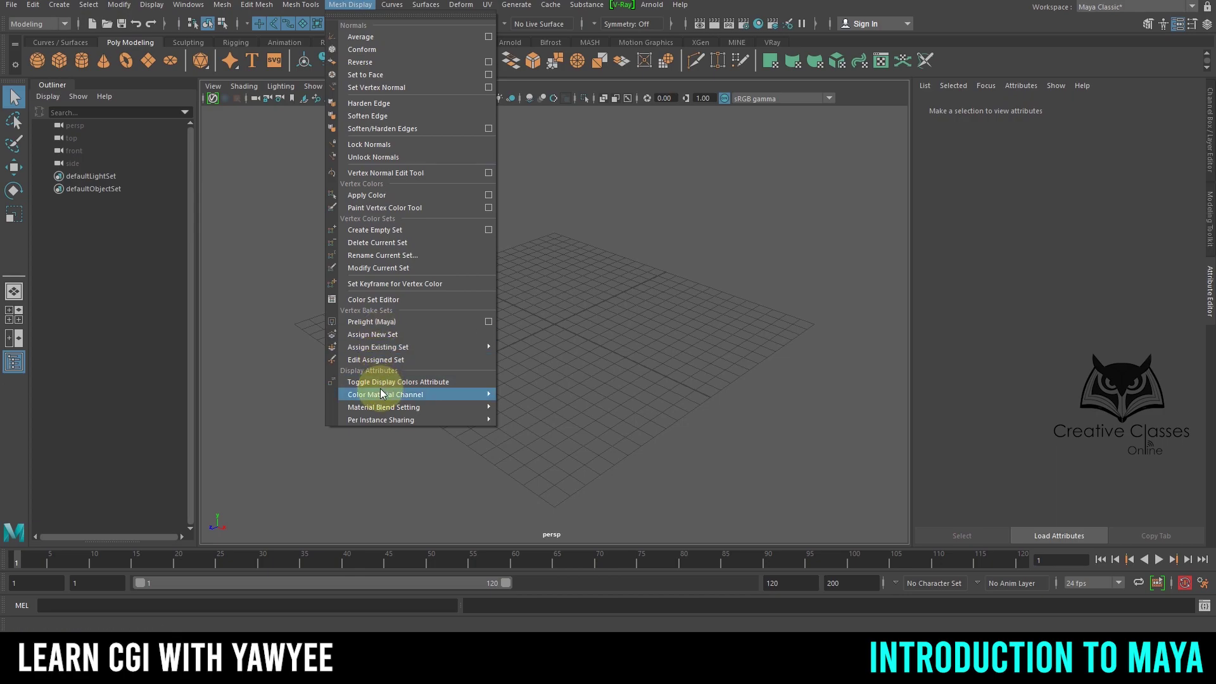
mouse_move(382, 396)
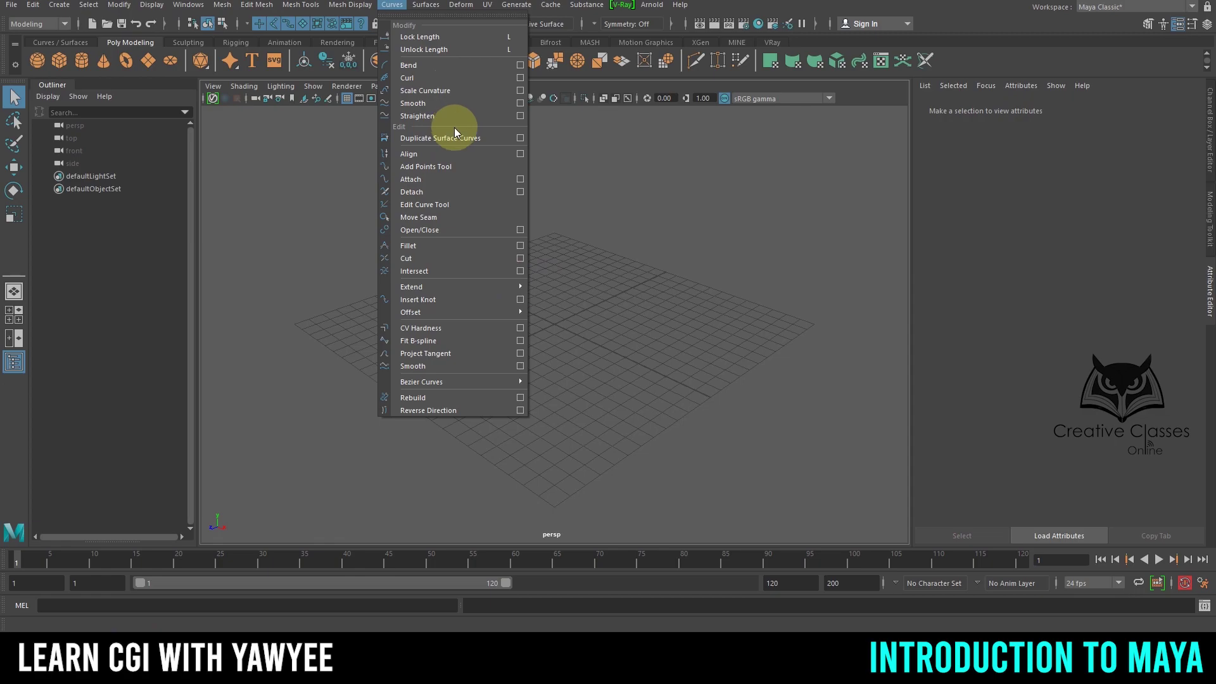
mouse_move(437, 8)
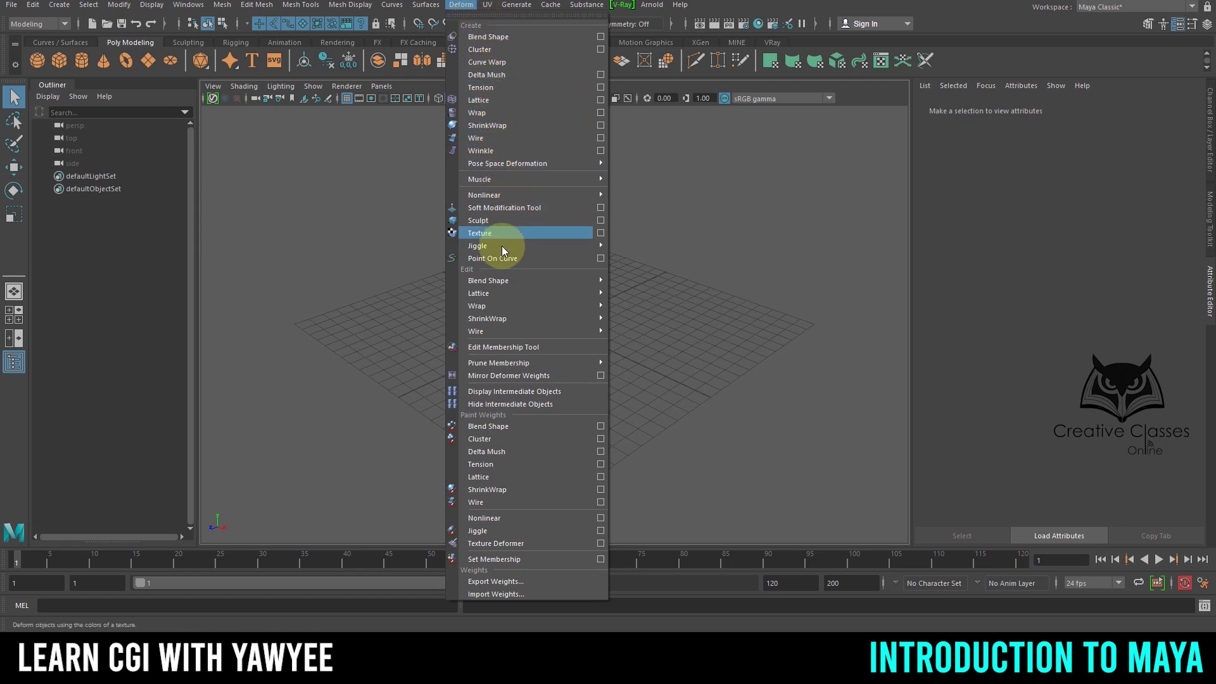
mouse_move(518, 164)
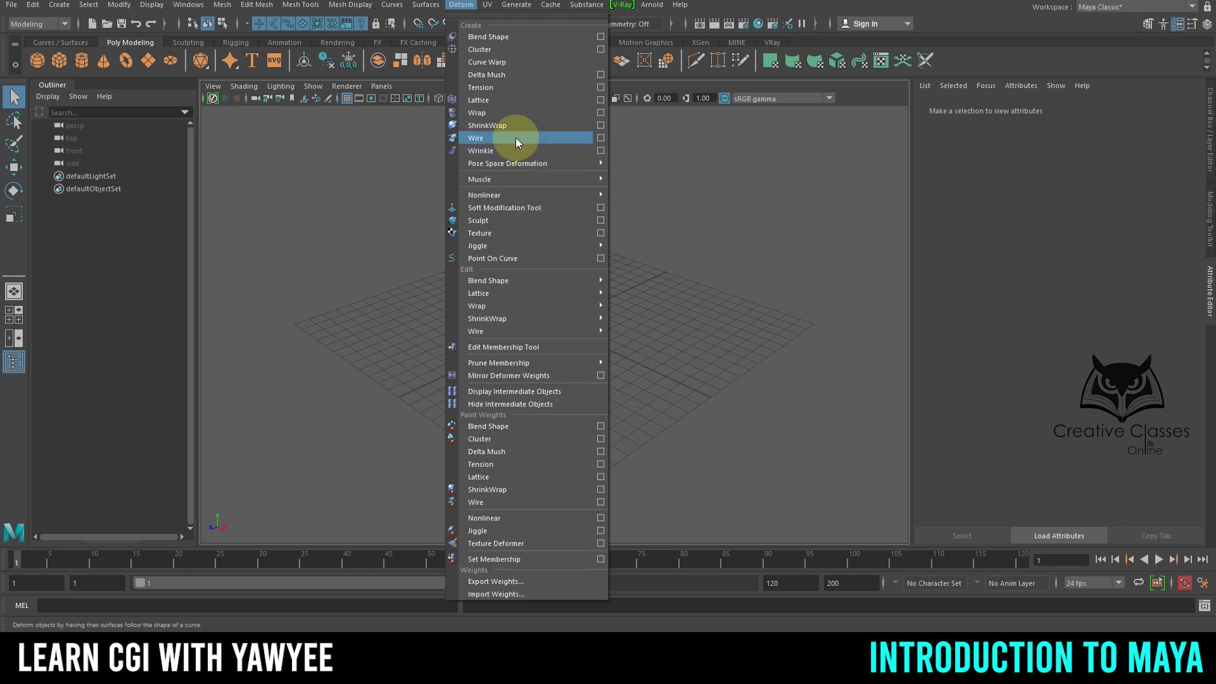
mouse_move(475, 187)
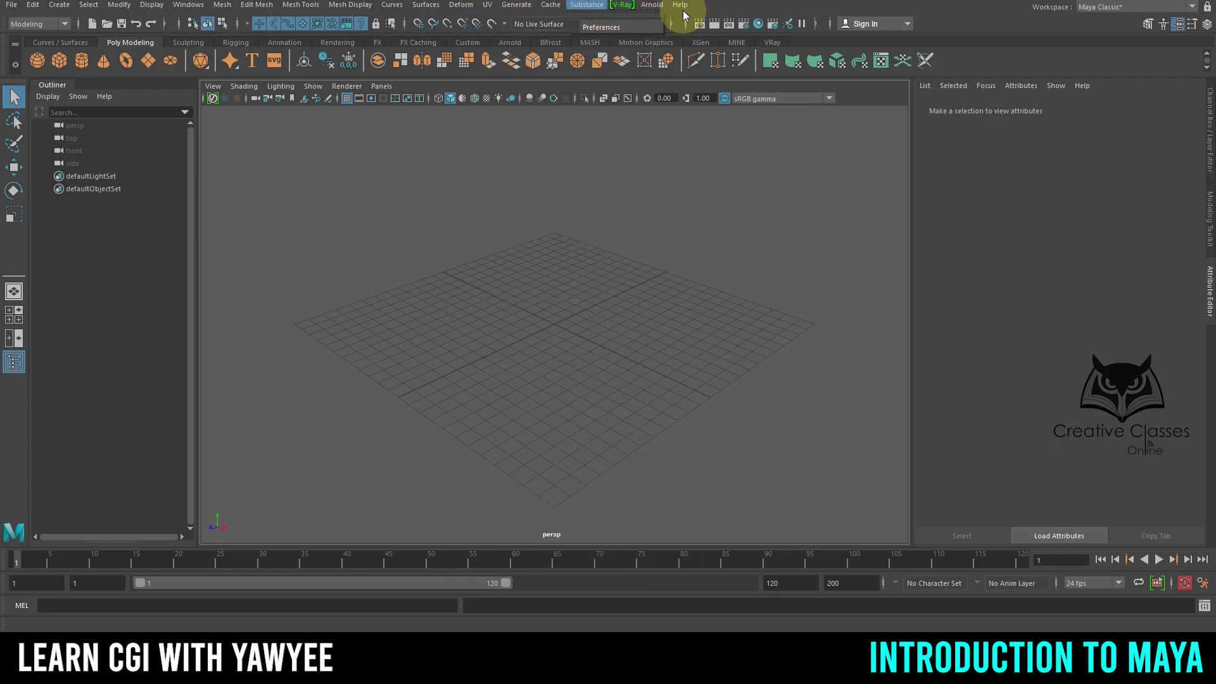
left_click(317, 268)
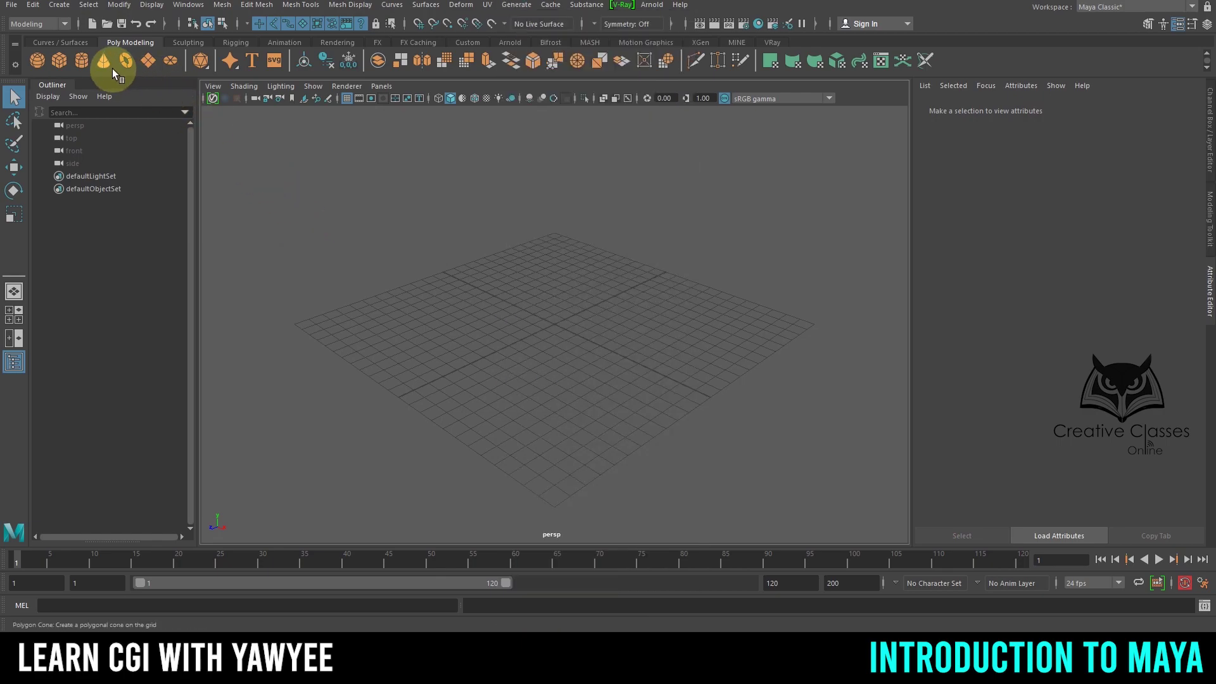
- Switch the menu set to Rigging to compare its commands, and return to Modeling
left_click(63, 29)
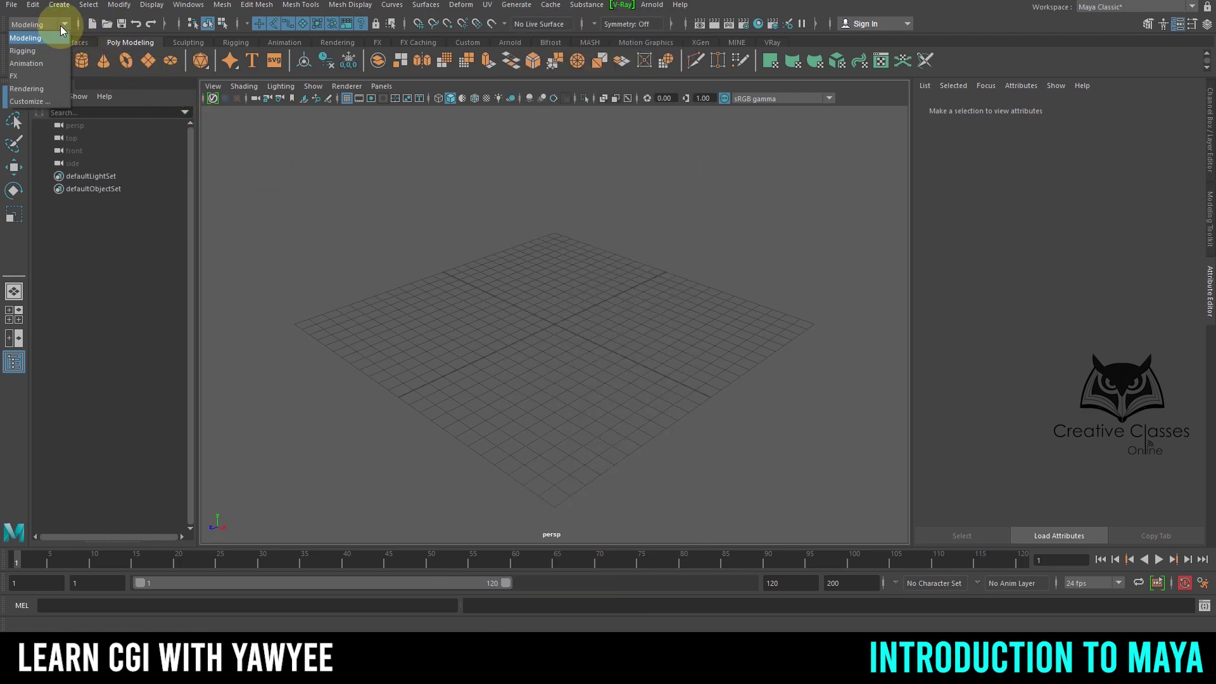
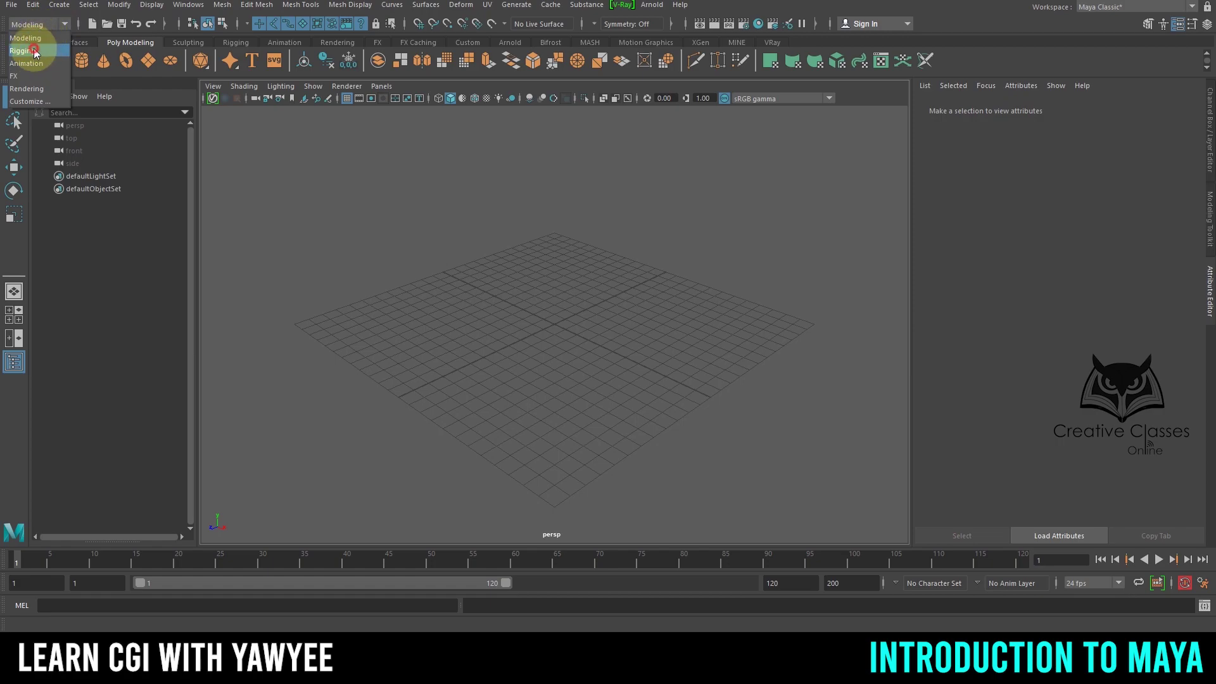
left_click(34, 50)
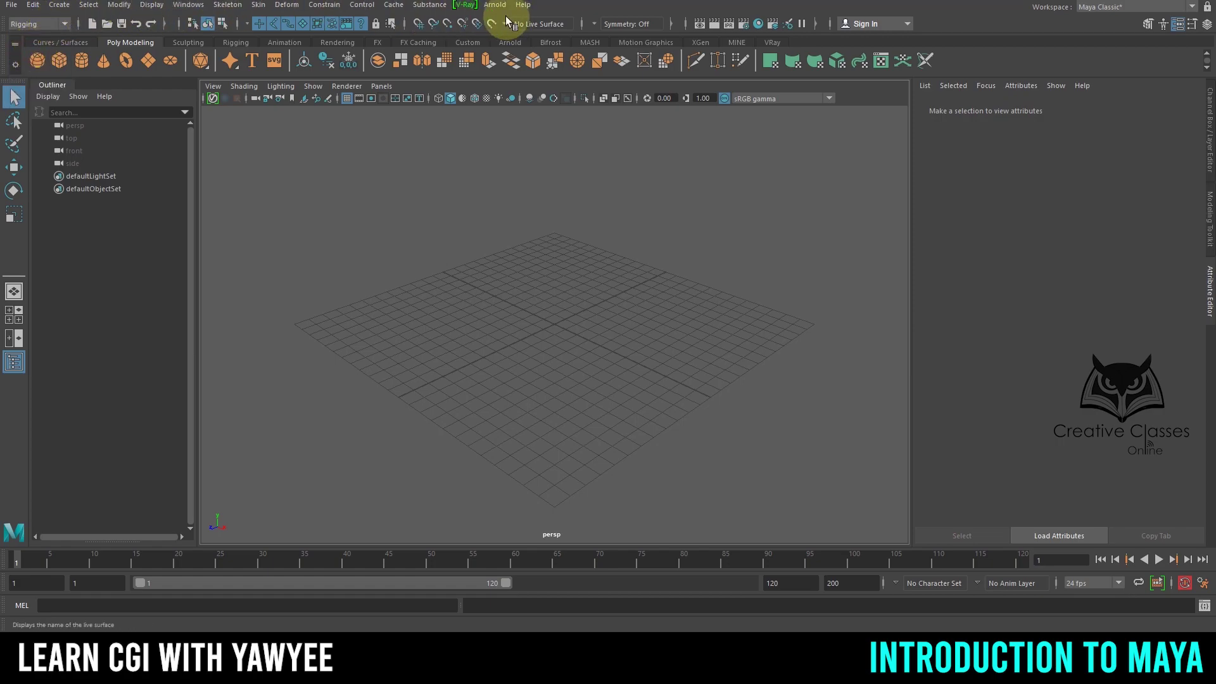
left_click(49, 25)
left_click(28, 38)
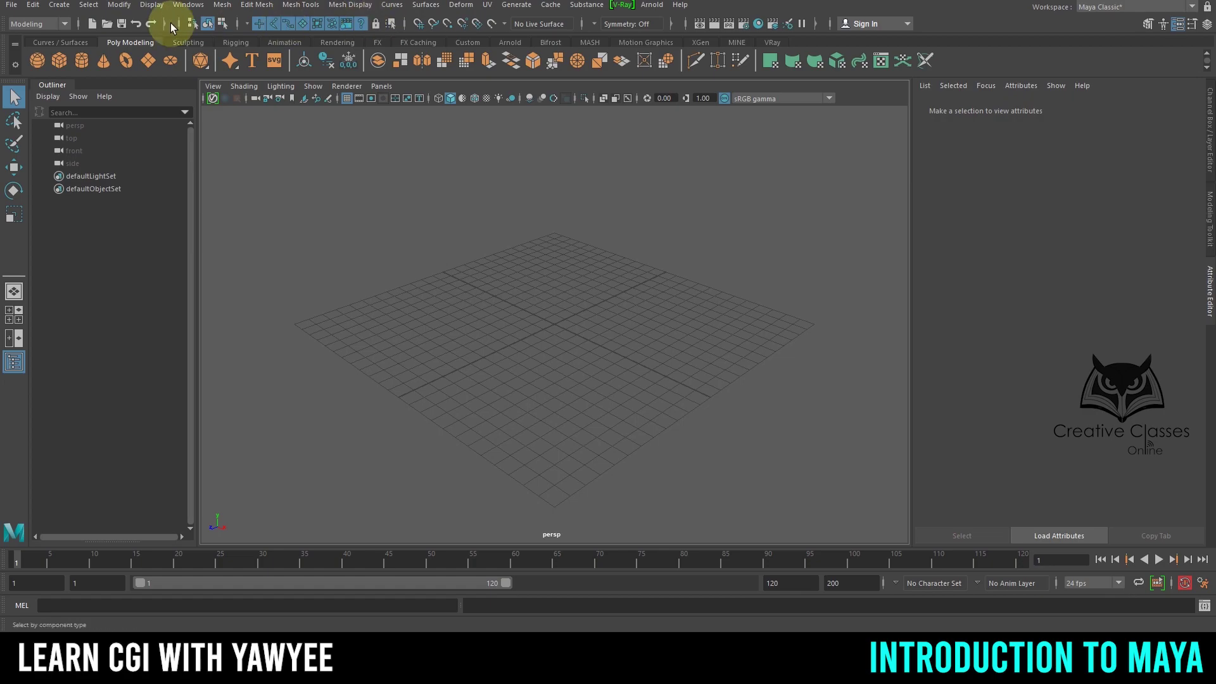
- Review the Rigging, Animation, FX and Rendering menu sets one after another, and return to Modeling
left_click(39, 25)
left_click(23, 50)
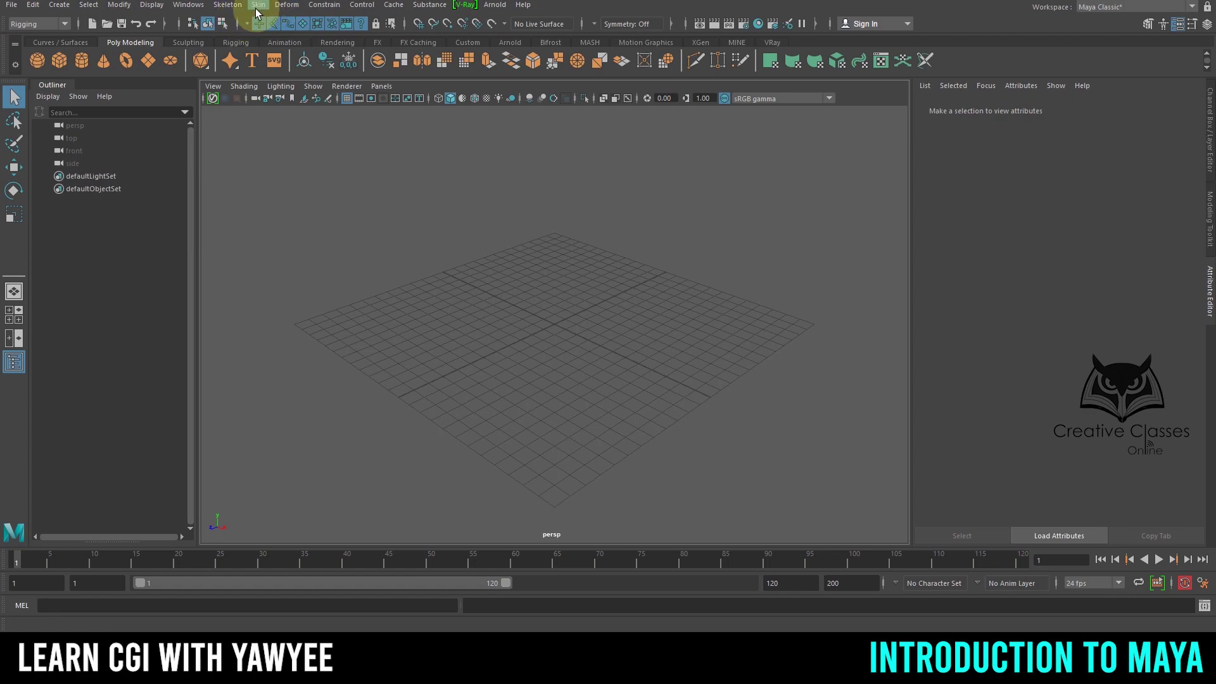
left_click(64, 23)
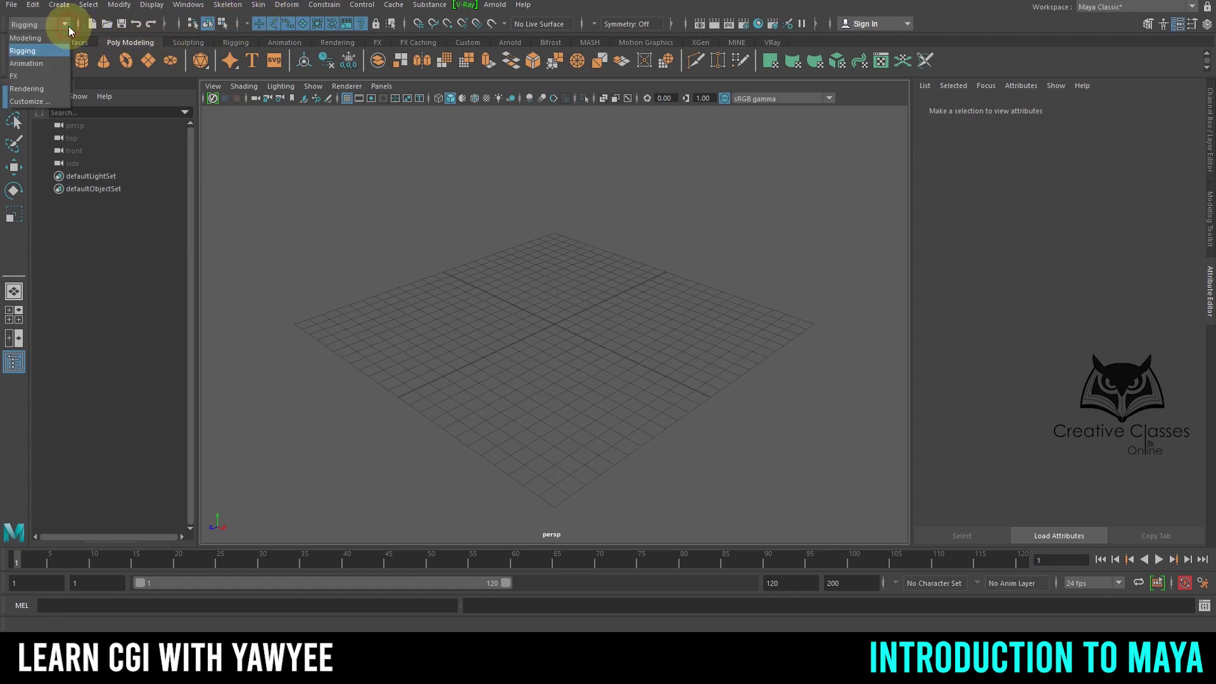
left_click(27, 64)
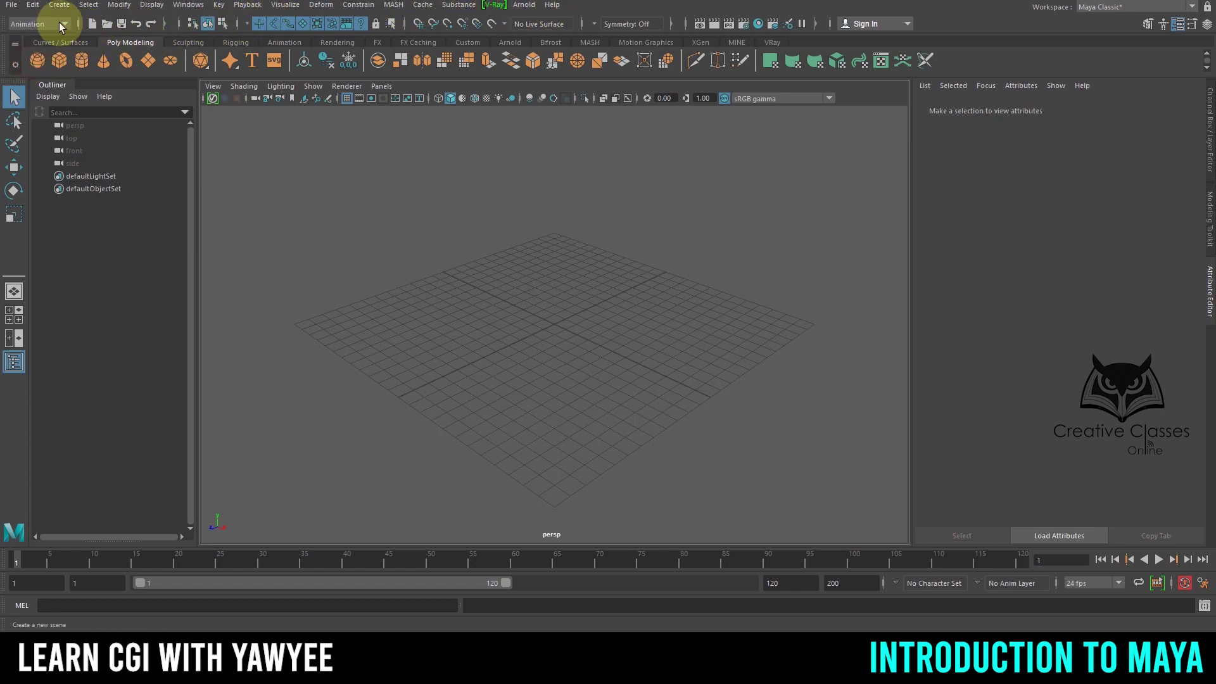
left_click(59, 23)
left_click(19, 76)
left_click(36, 25)
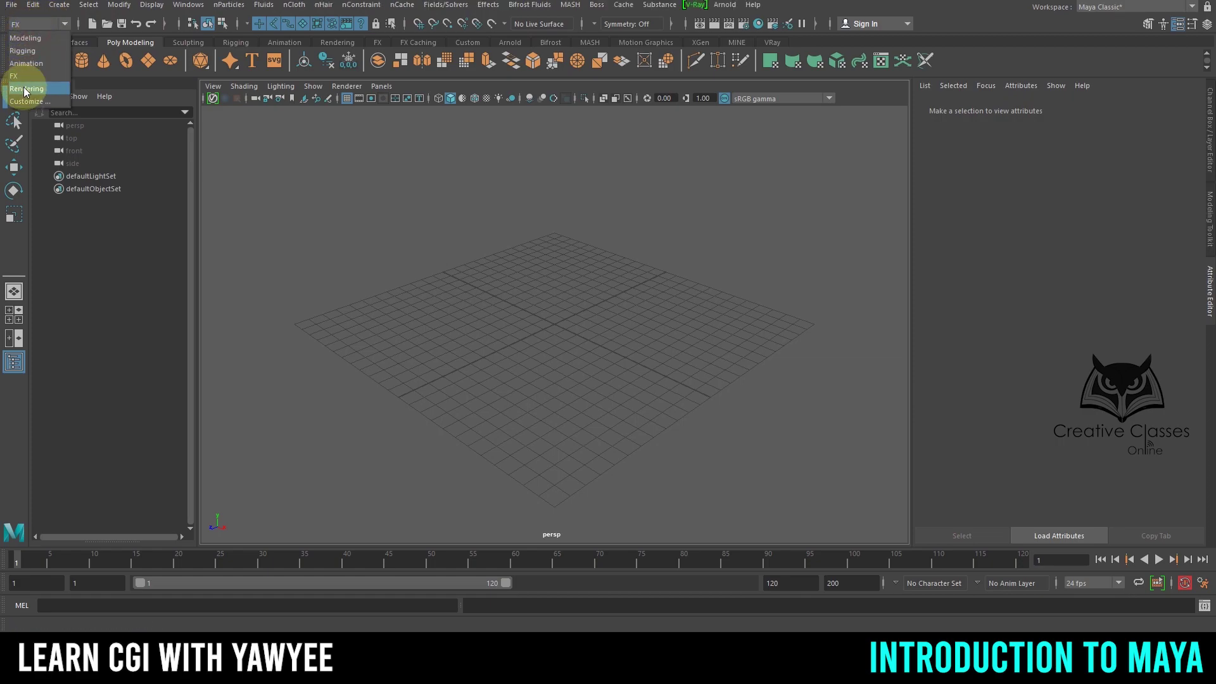
left_click(25, 89)
left_click(41, 25)
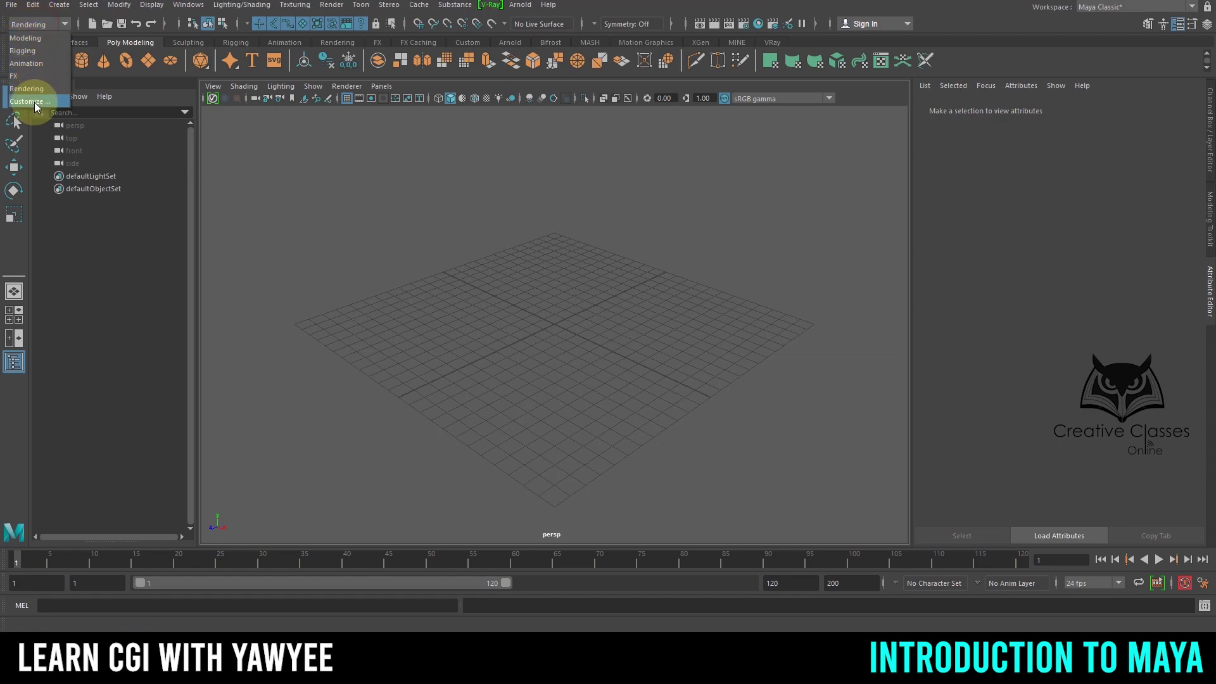
left_click(29, 40)
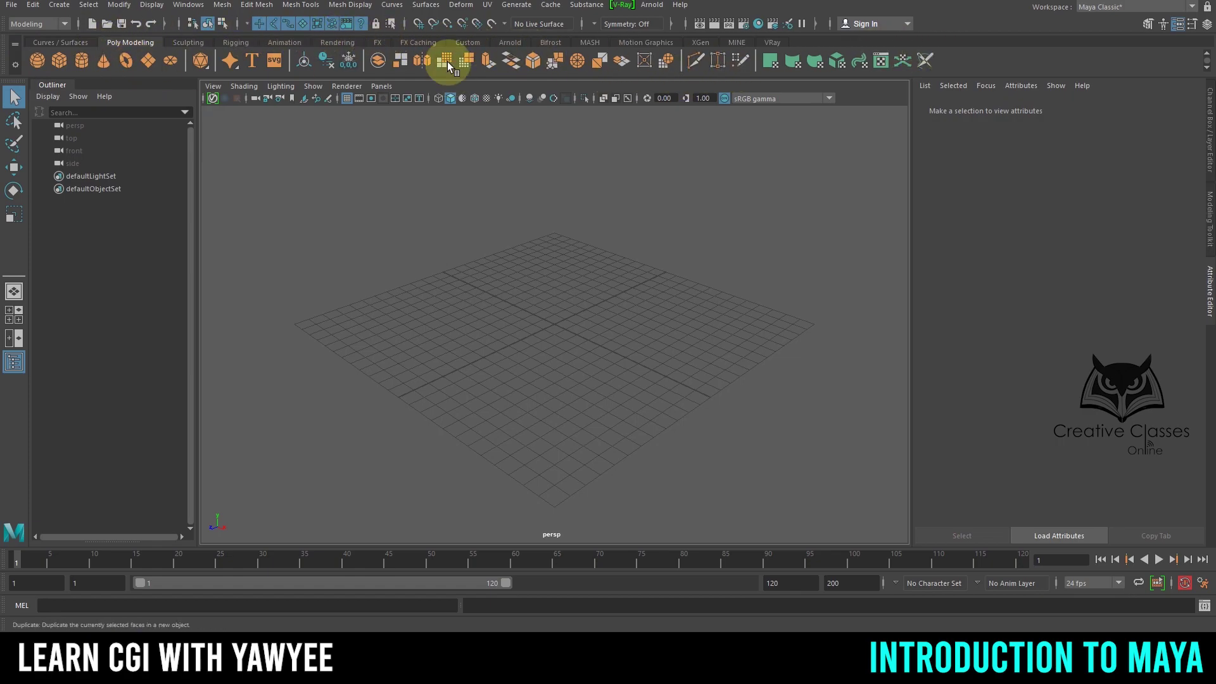
- View the Curves / Surfaces shelf tools and return to the Poly Modeling shelf
left_click(53, 42)
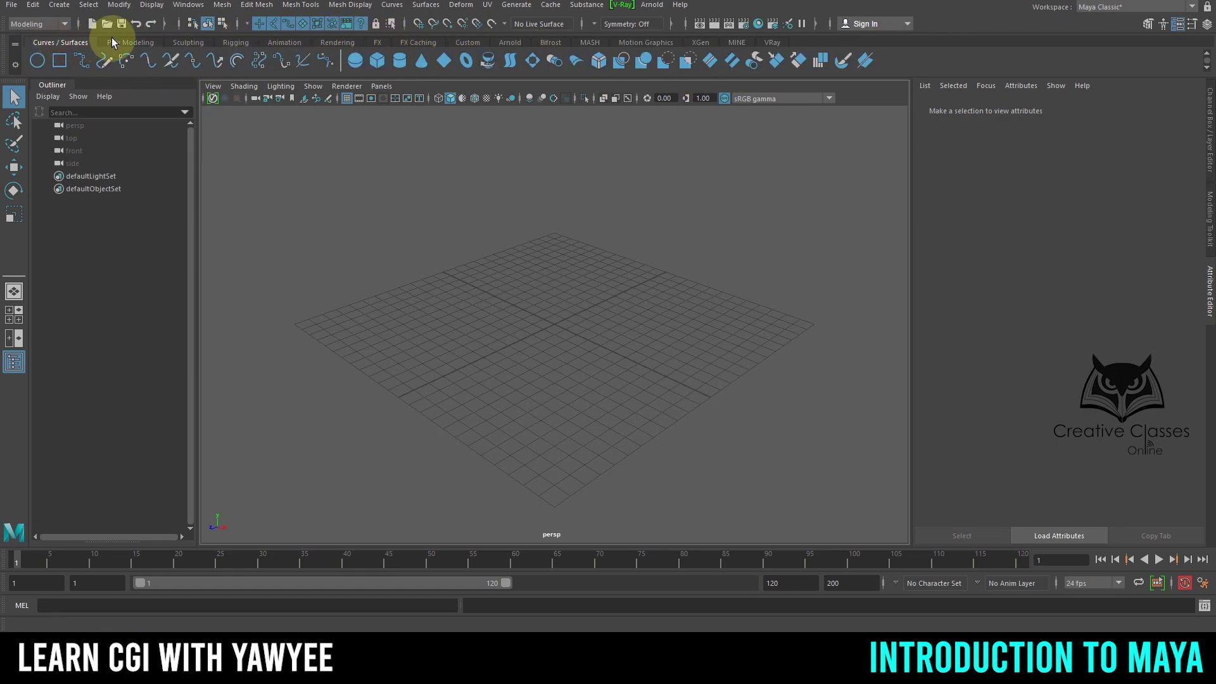
left_click(119, 40)
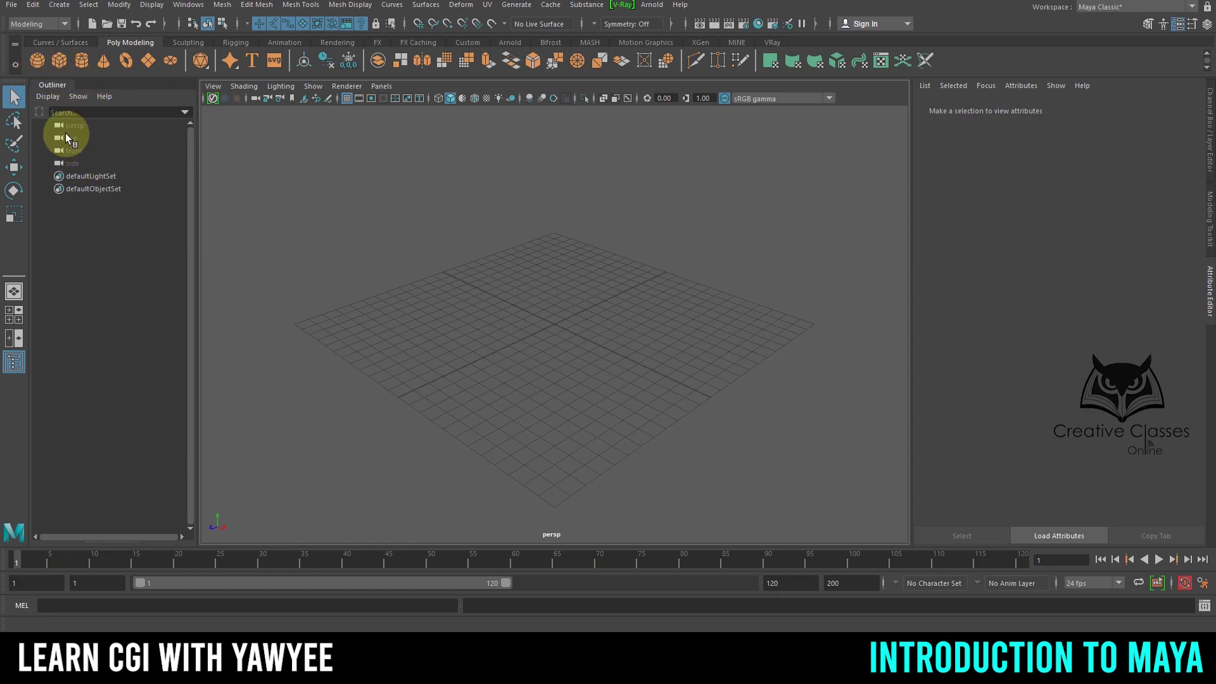
- Create a polygon sphere and a polygon cube at the grid's centre, and select the sphere in the viewport
left_click(32, 61)
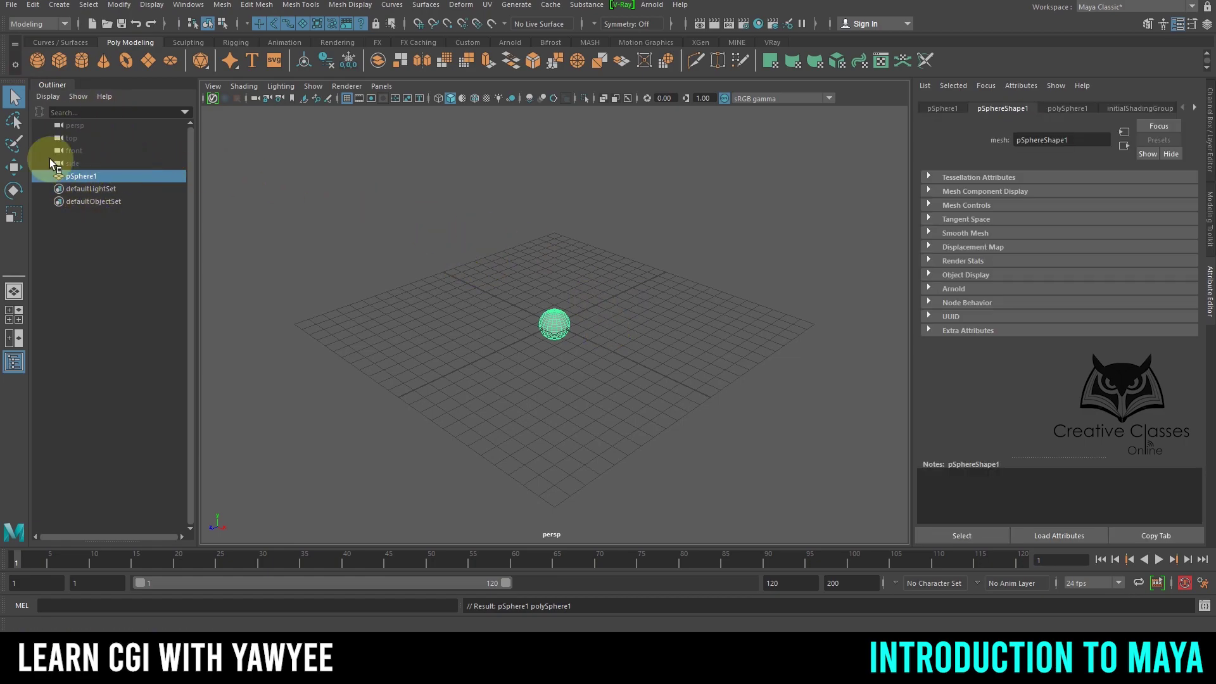
left_click(59, 60)
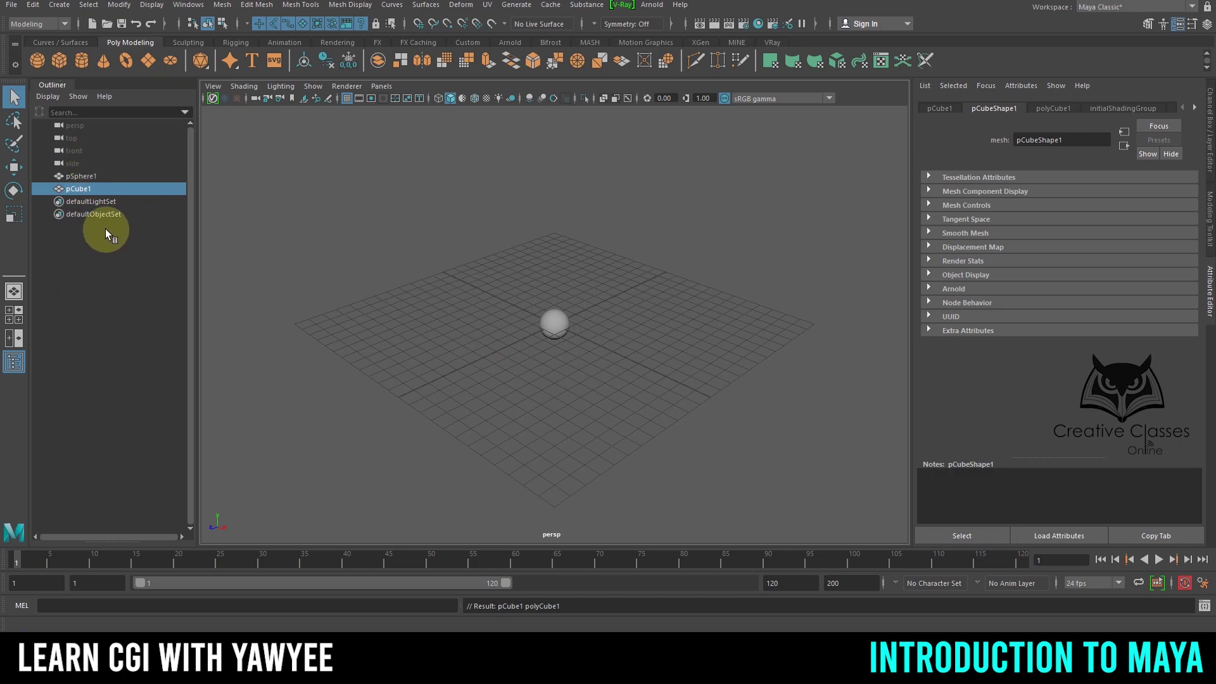
left_click(560, 317)
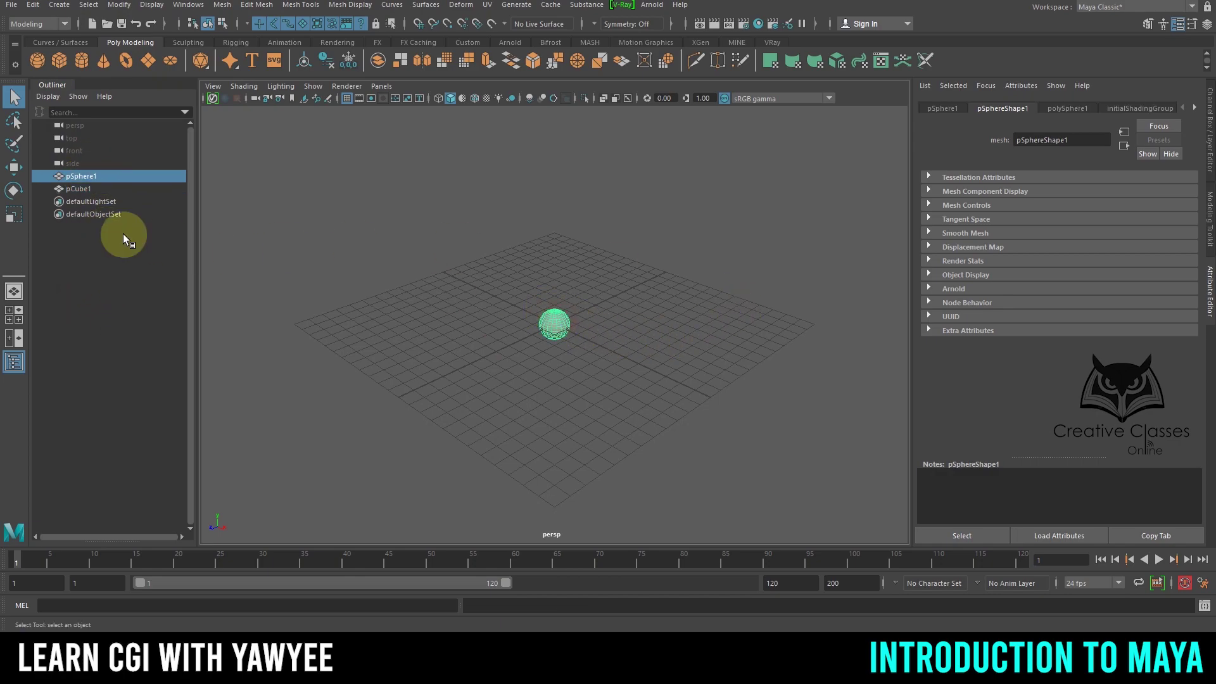
- Select and delete the cube and the sphere through their Outliner entries
left_click(79, 188)
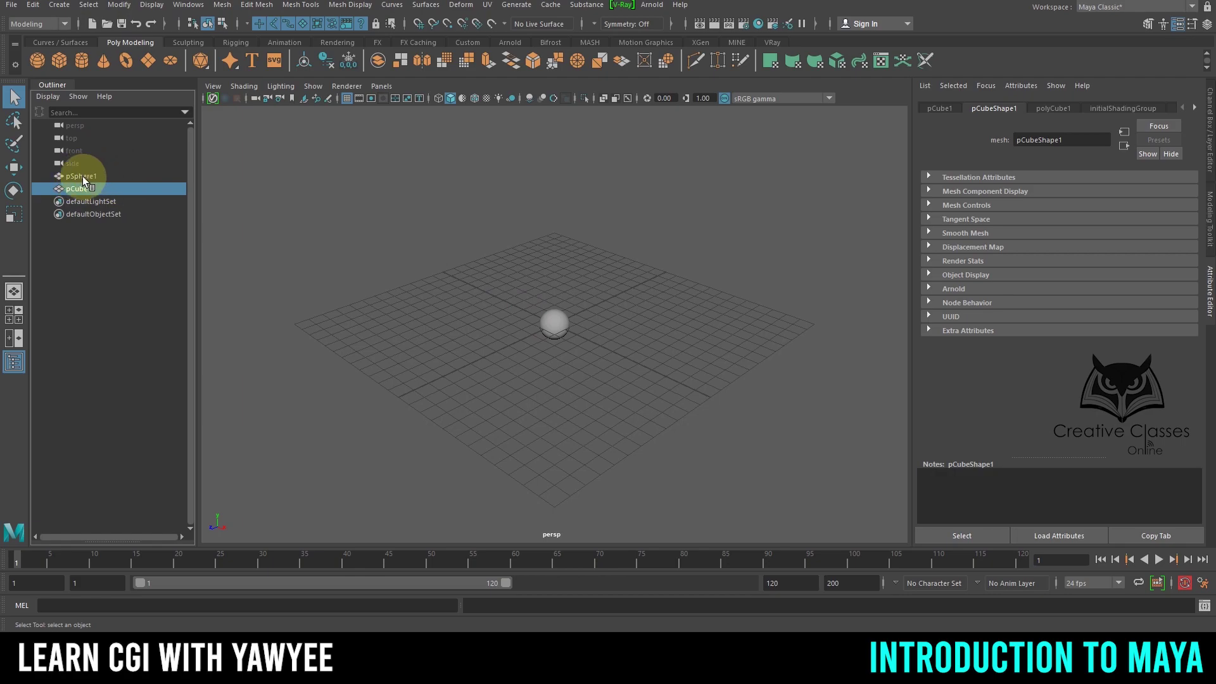
key("Delete")
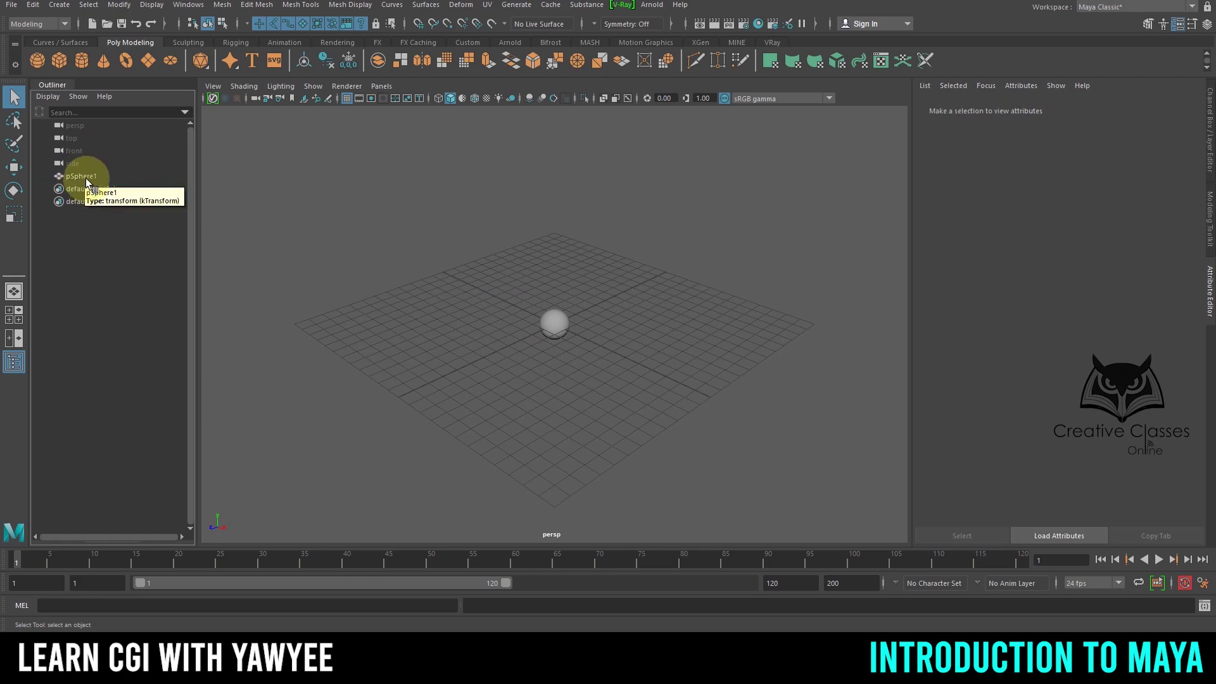
left_click(87, 177)
key("Delete")
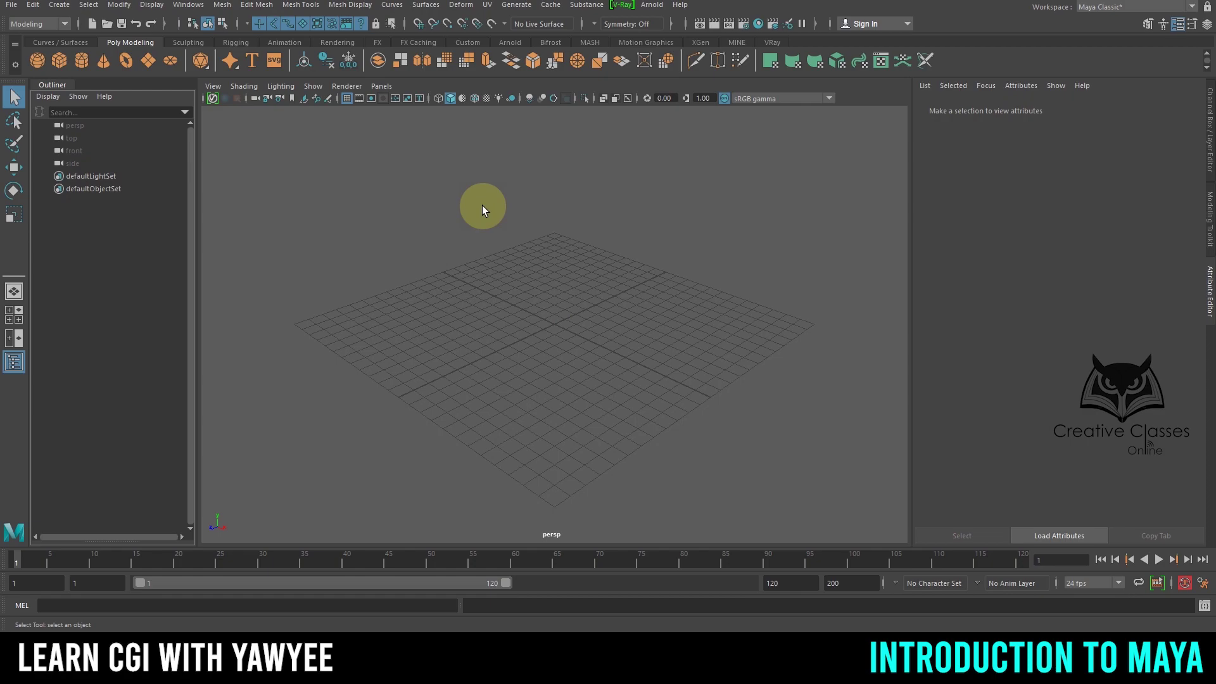
- Create a polygon sphere at the centre of the grid
left_click(38, 60)
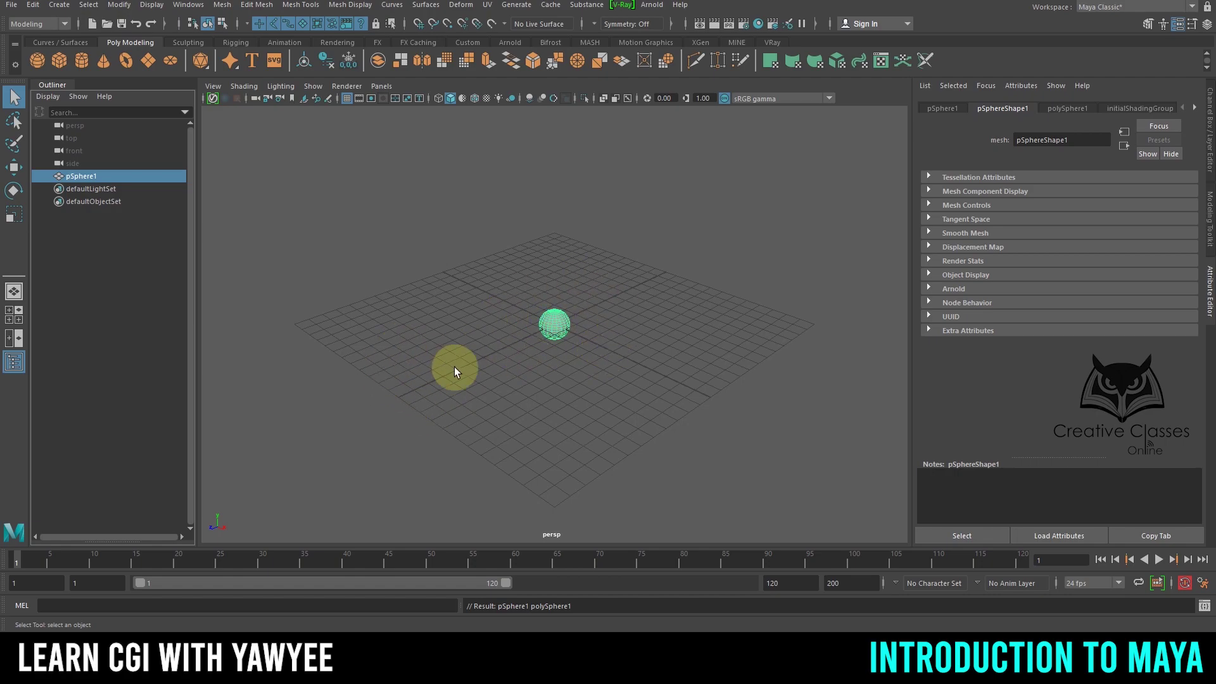
- Show the sphere's transform channels in the Channel Box and expand its polySphere1 creation inputs
left_click(1209, 125)
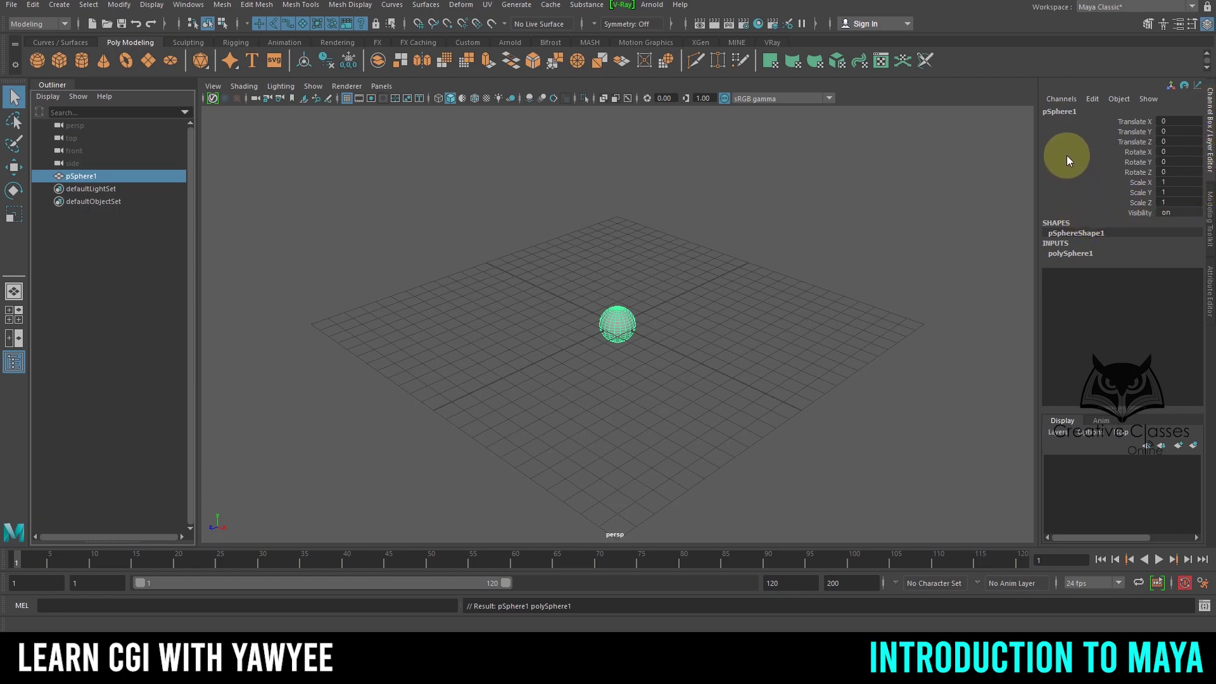
left_click(1071, 253)
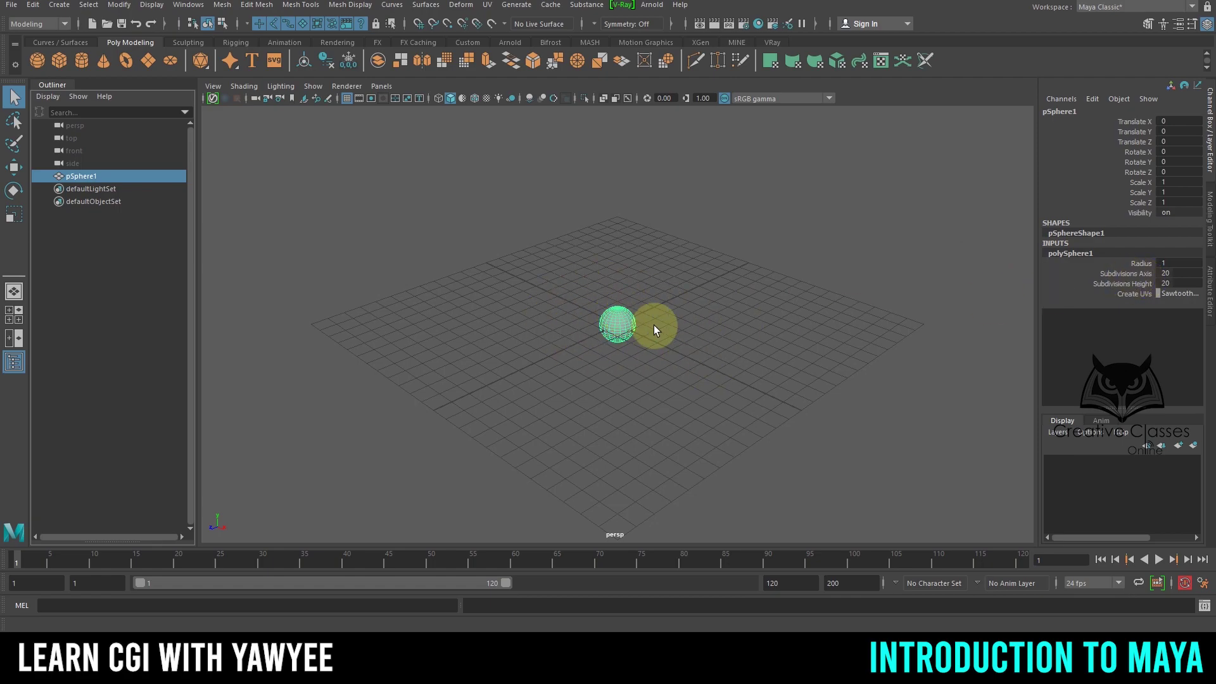
right_click_drag(611, 304, 970, 486, "alt")
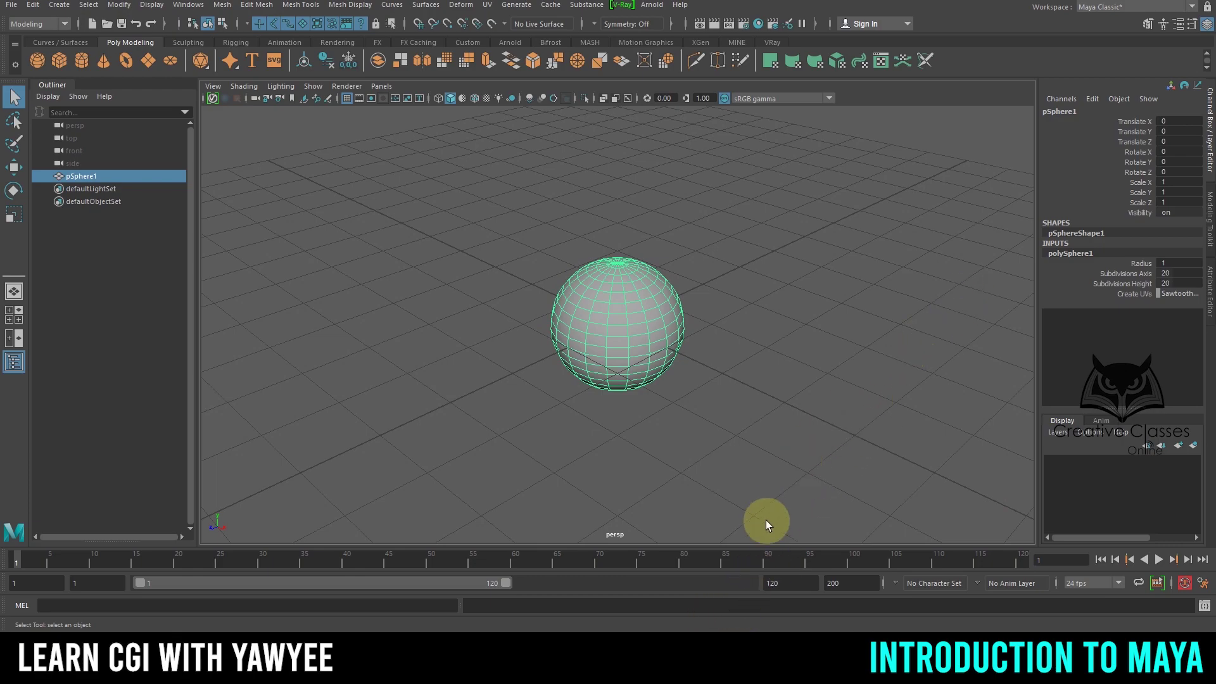
left_click(699, 671)
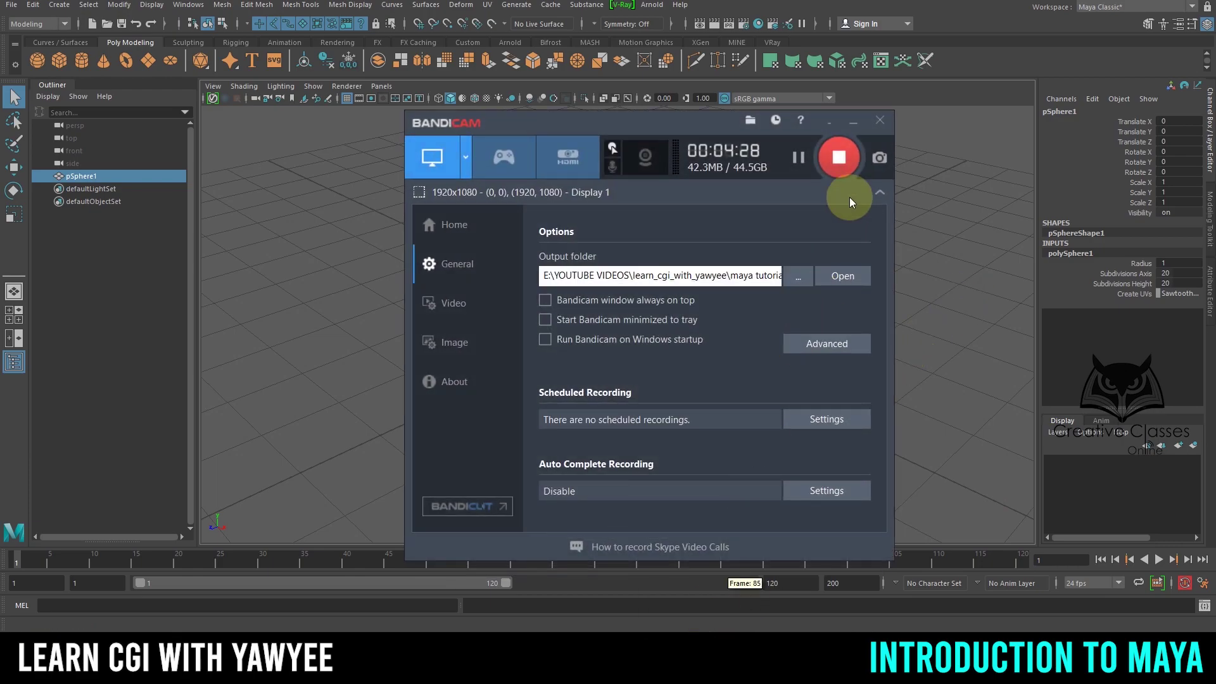
left_click(830, 119)
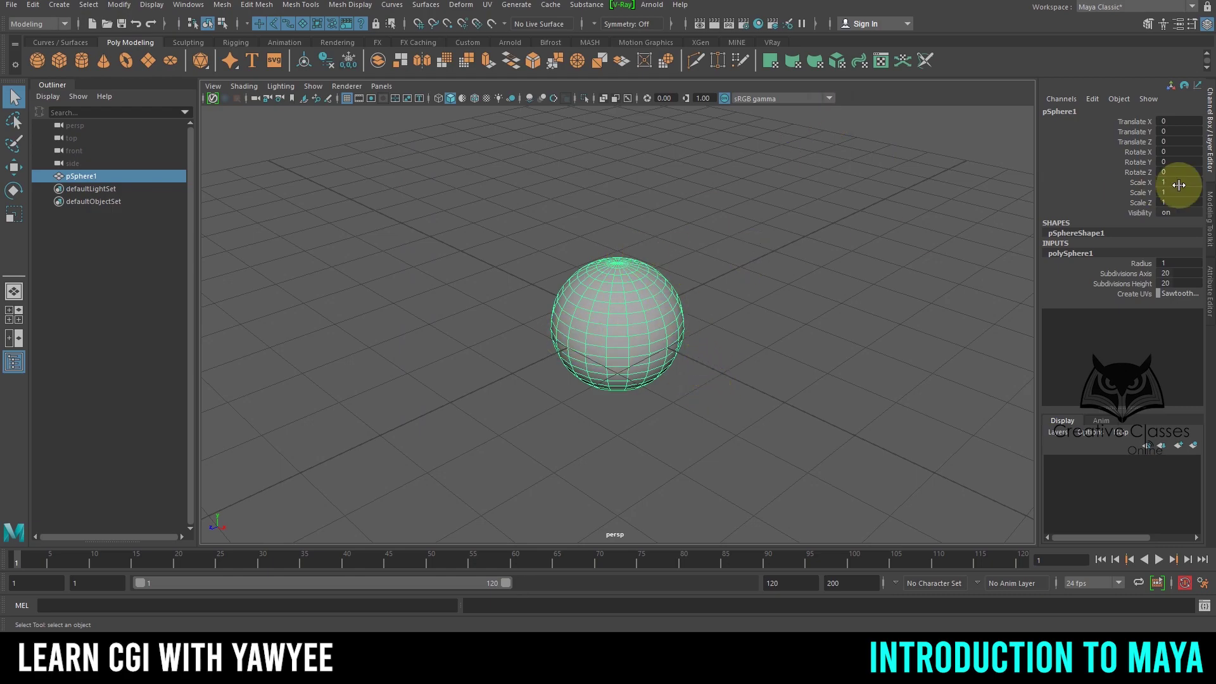
- Select the sphere's Subdivisions Axis and Subdivisions Height together and interactively raise both to 27
left_click(1130, 273)
left_click_drag(1130, 275, 1128, 284)
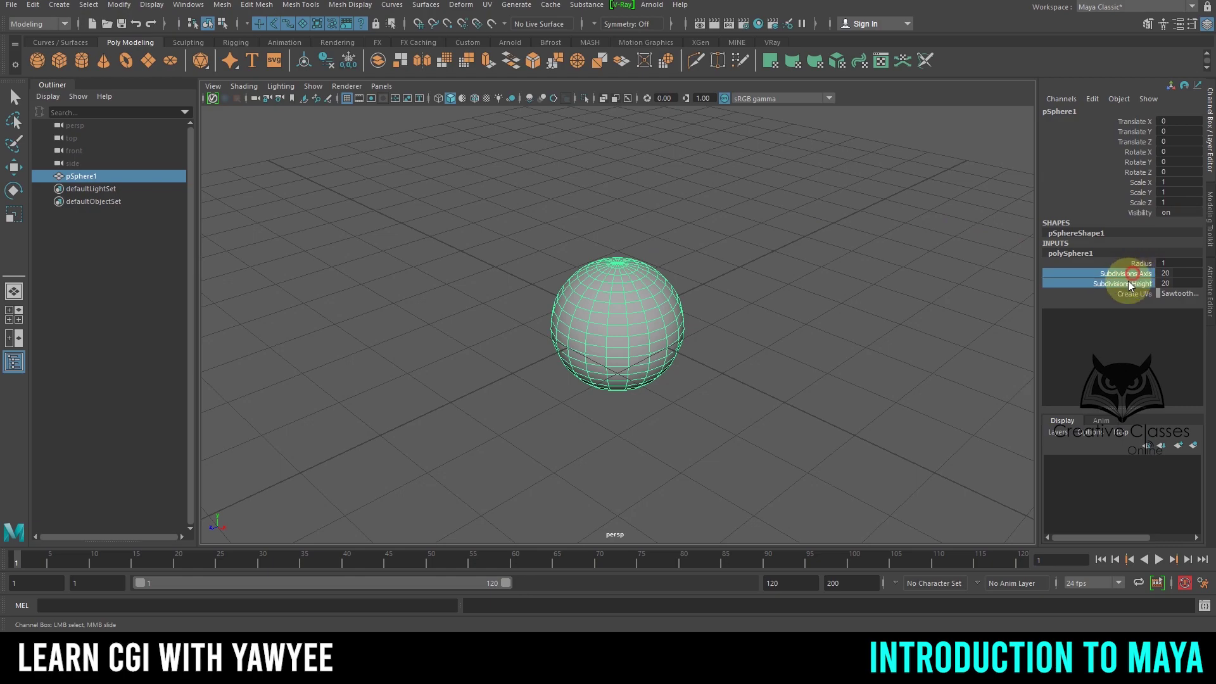
middle_click_drag(829, 251, 876, 246)
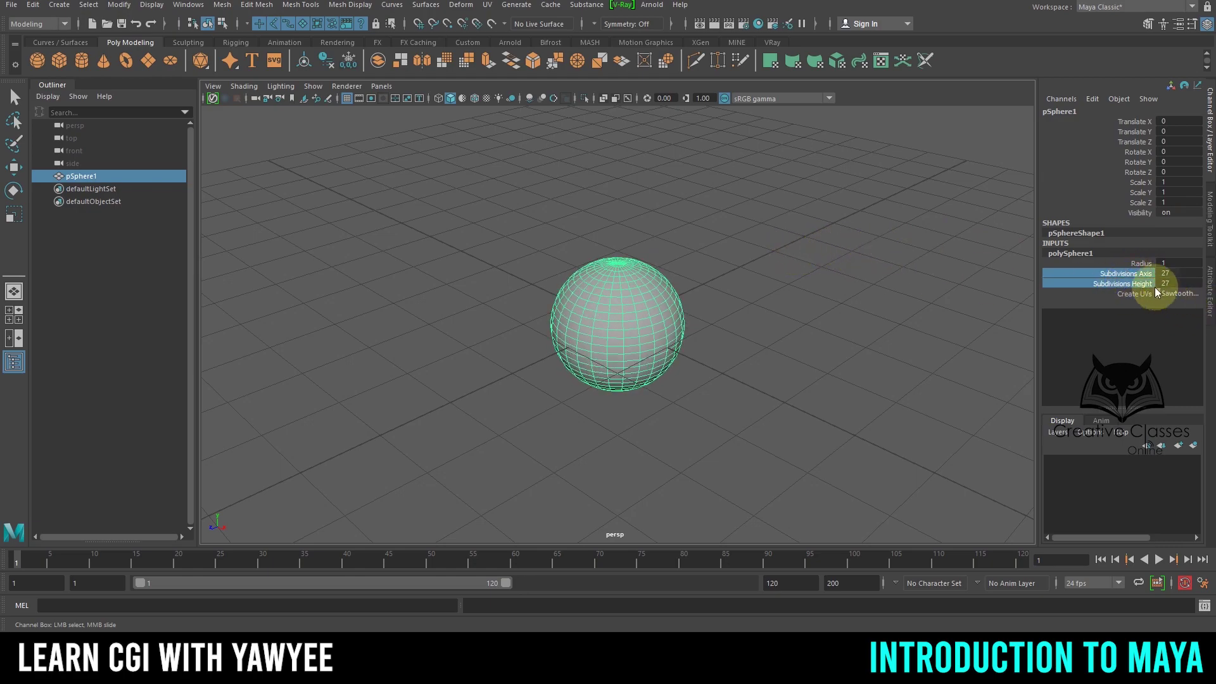
- Enter 20 for the sphere's Subdivisions Axis and 20 for its Subdivisions Height
left_click(1183, 273)
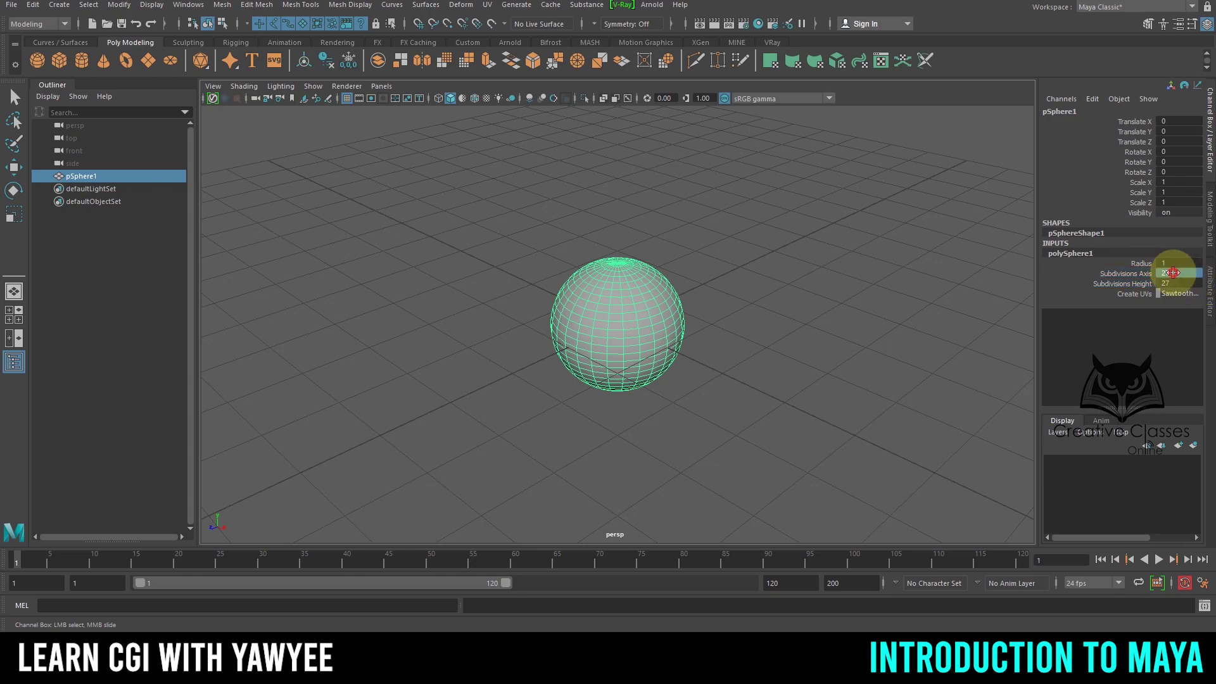
type("20")
key("Tab")
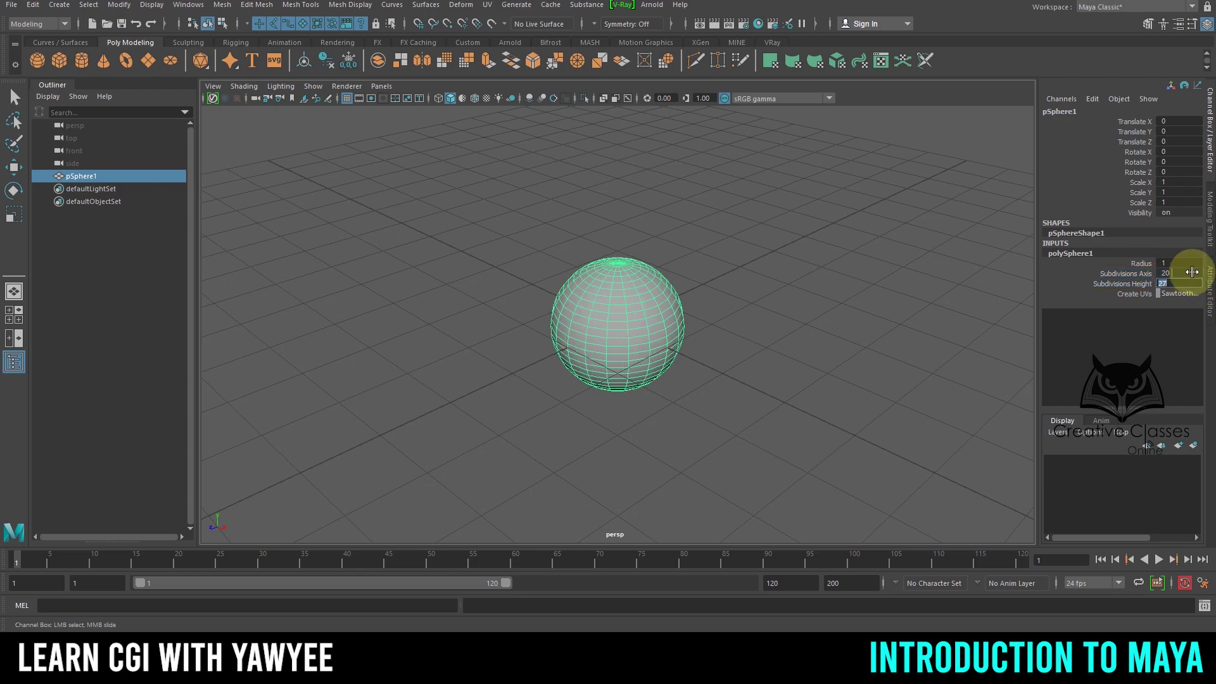
type("20")
key("Return")
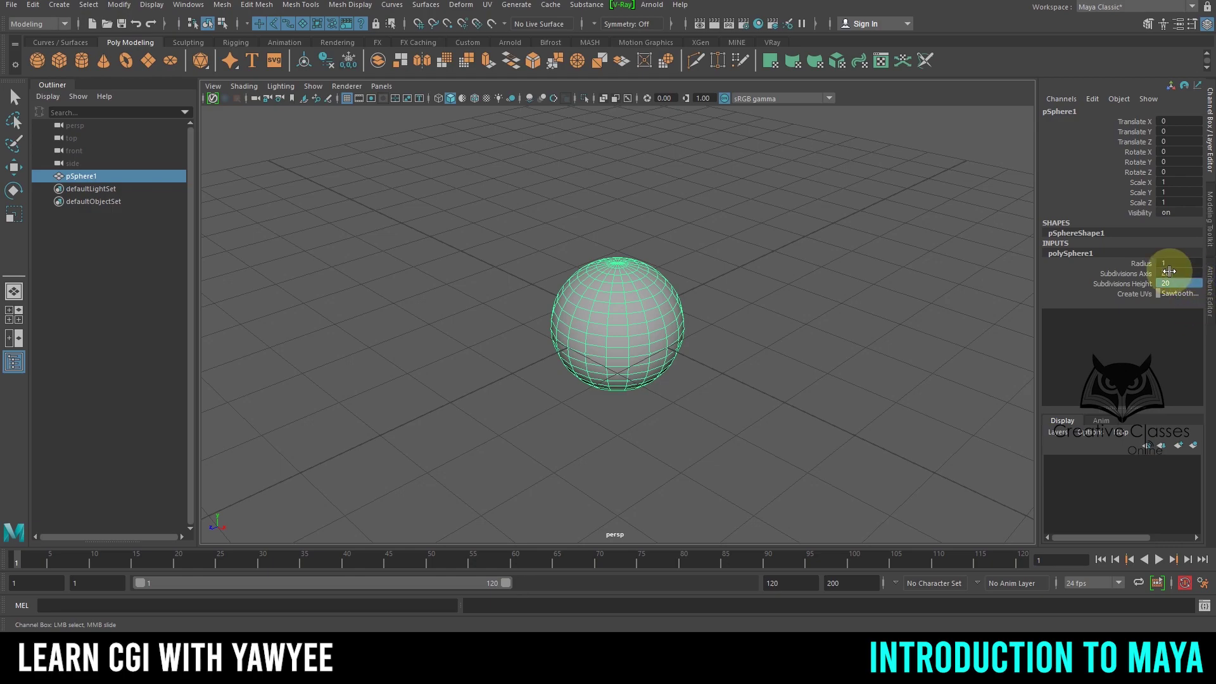
- Select both subdivision attributes of the sphere again and interactively lower them together
left_click(1119, 273)
left_click_drag(1119, 274, 1155, 279)
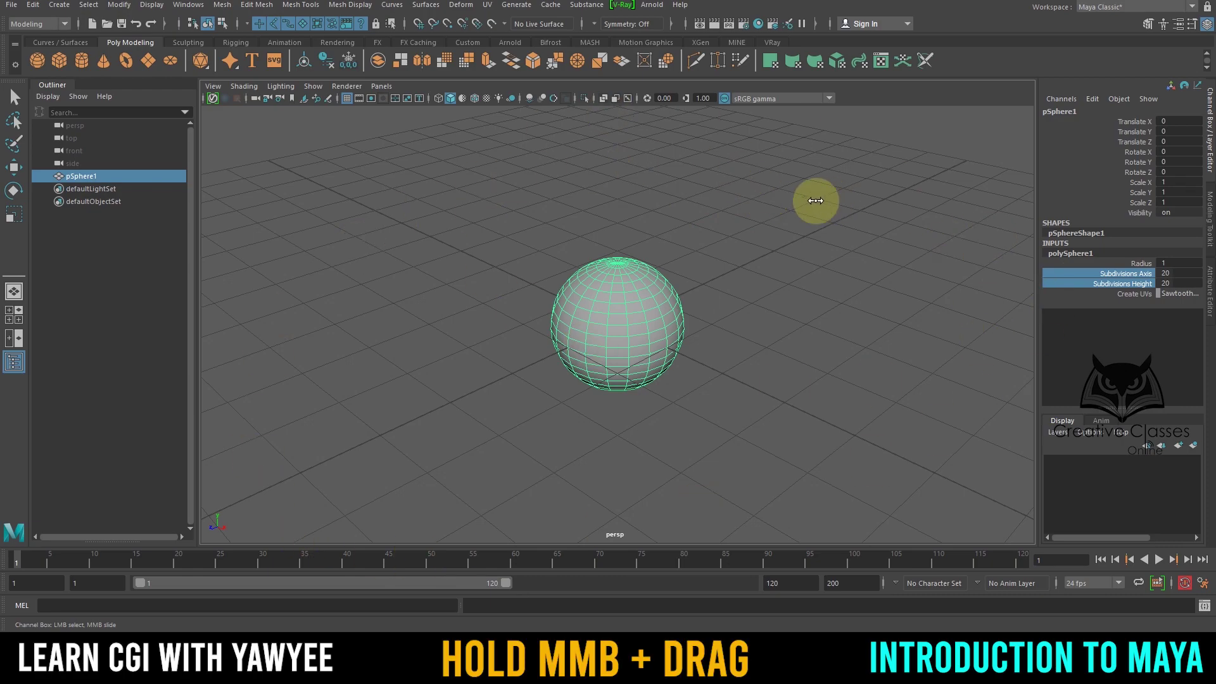
middle_click_drag(815, 200, 819, 176)
- Restore the sphere's Subdivisions Axis and Subdivisions Height to 20
left_click(1175, 275)
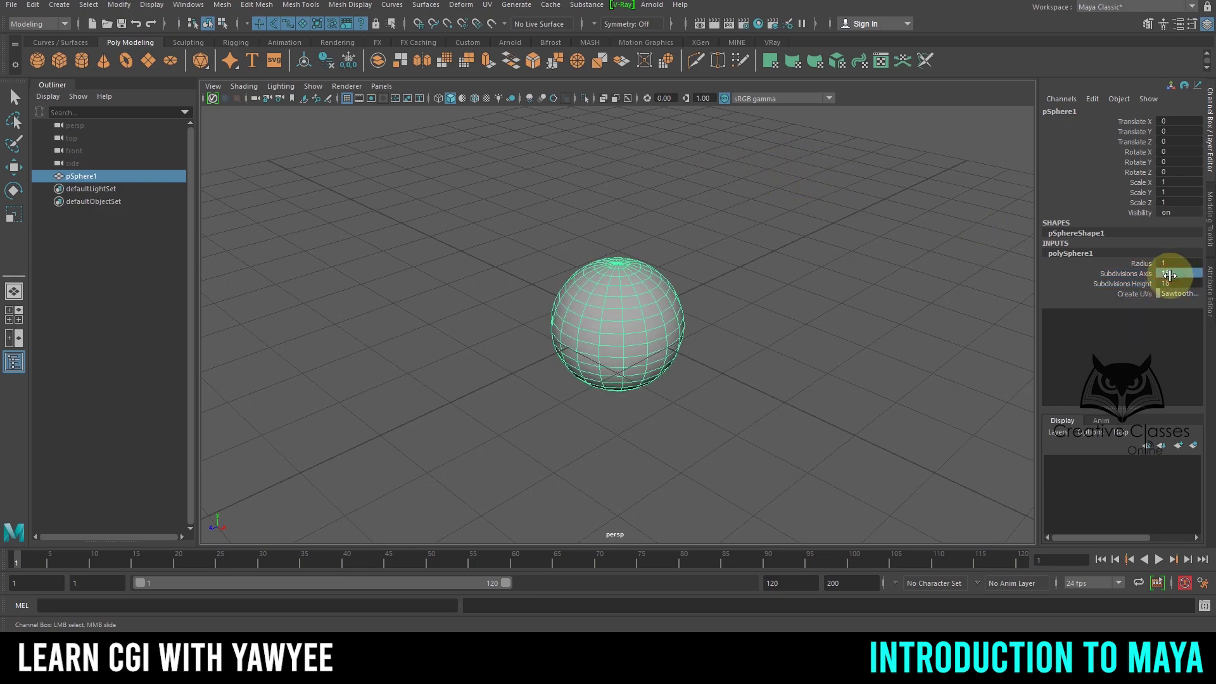
type("20")
left_click(1170, 282)
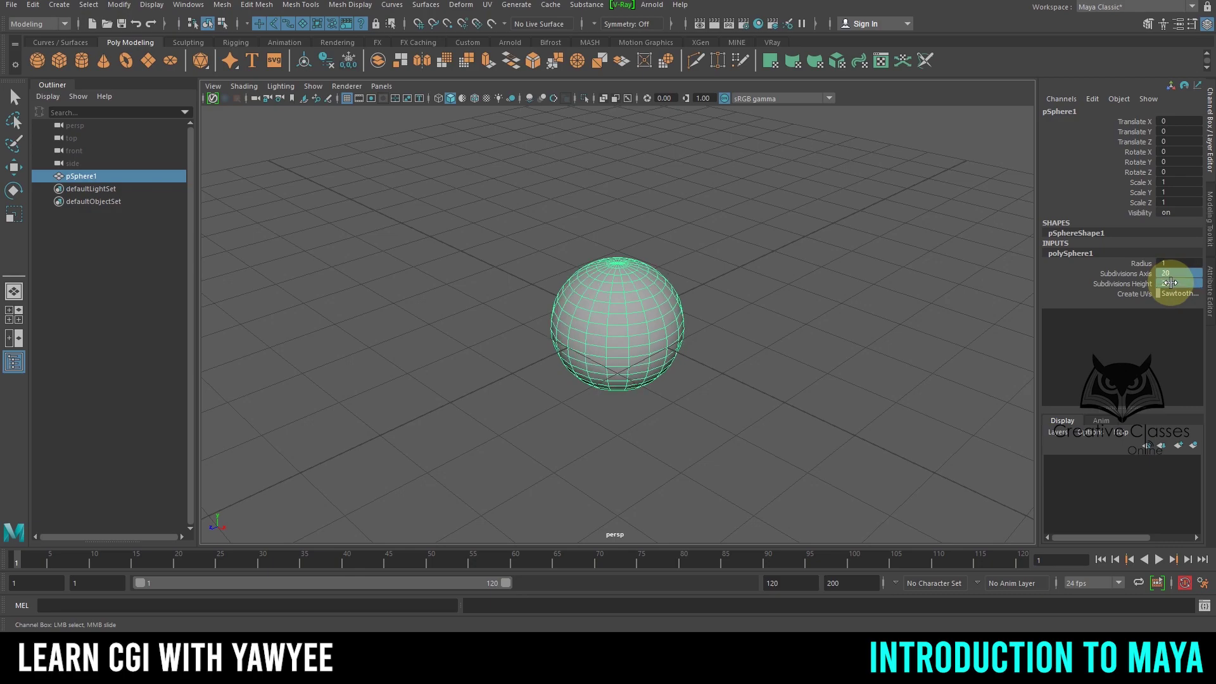
- Try changing the sphere's Radius interactively and undo the change
left_click(1140, 263)
middle_click_drag(701, 258, 816, 247)
key("ctrl+z")
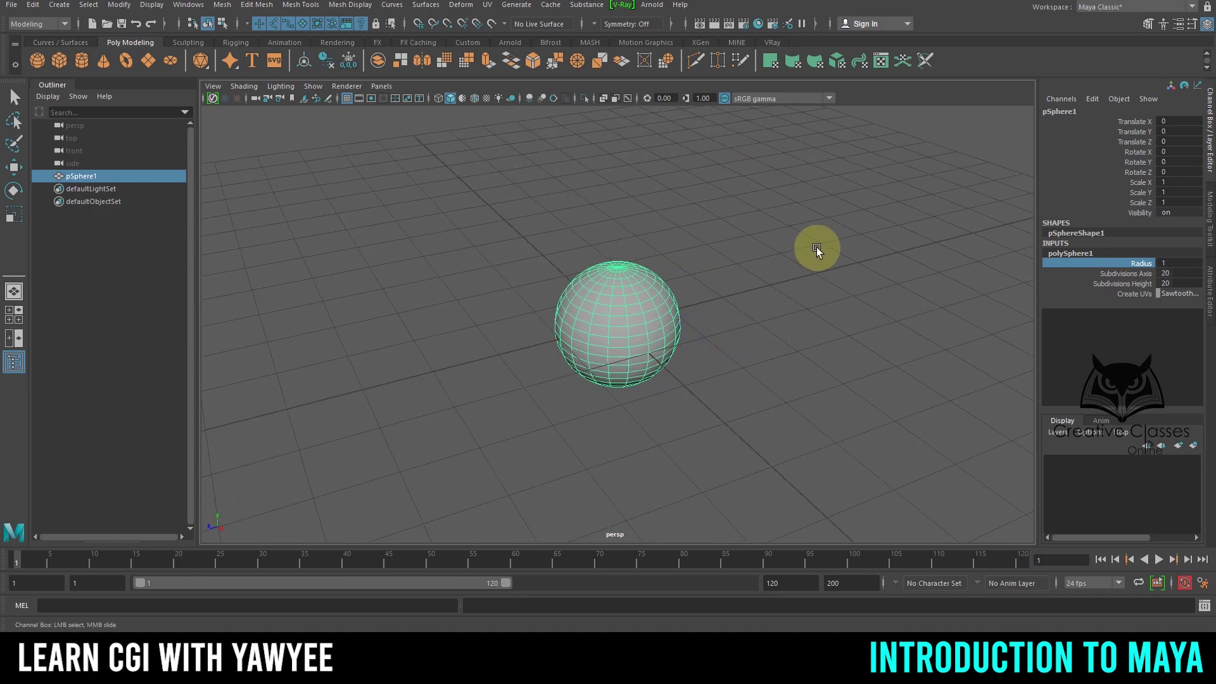
- Try moving the sphere interactively with Translate X and Translate Y, undoing each move
left_click(1136, 121)
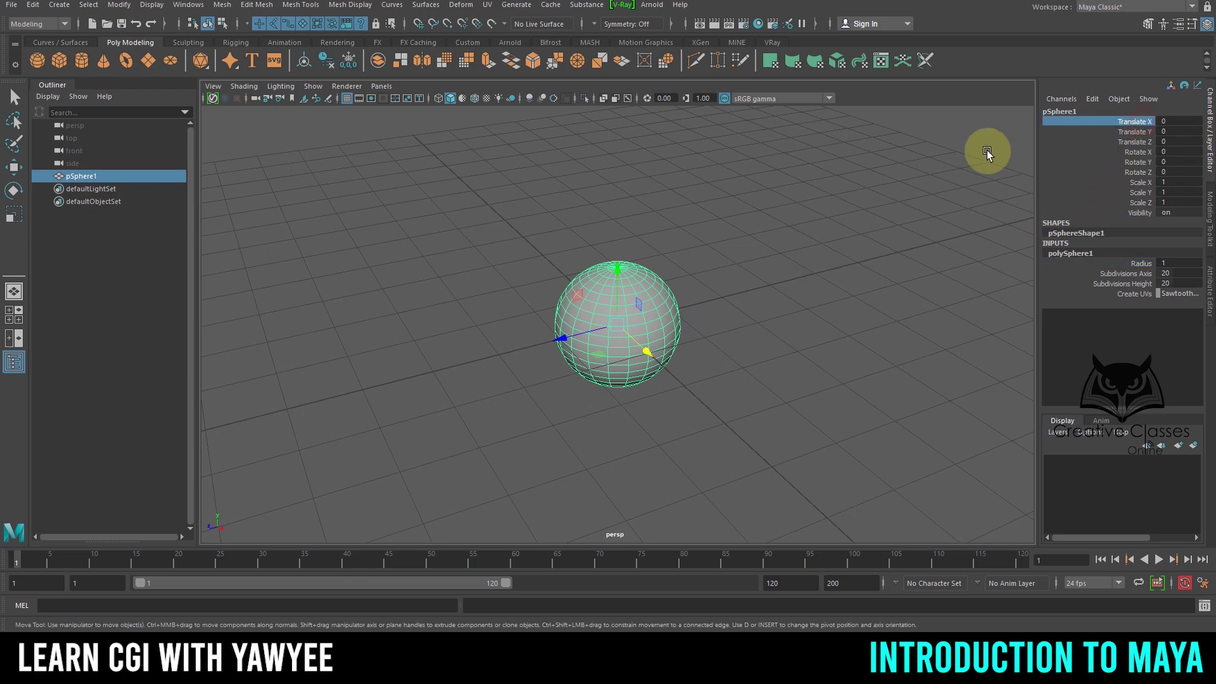
middle_click_drag(817, 179, 727, 182)
key("ctrl+z")
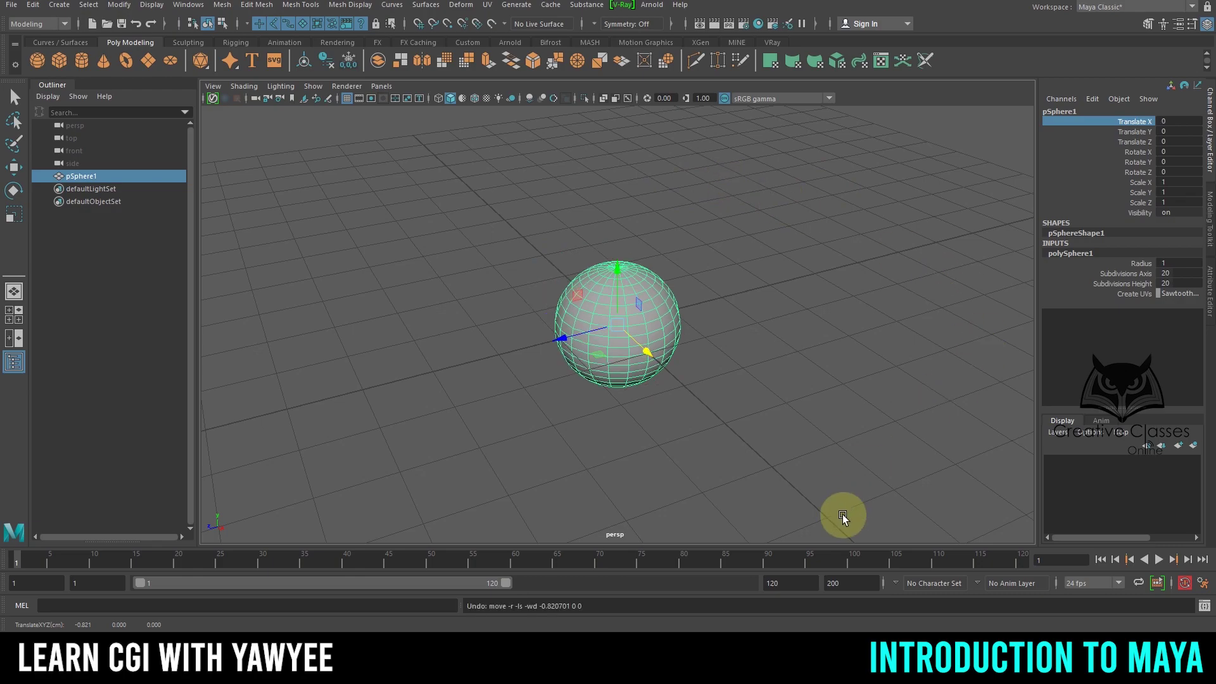
left_click(1140, 131)
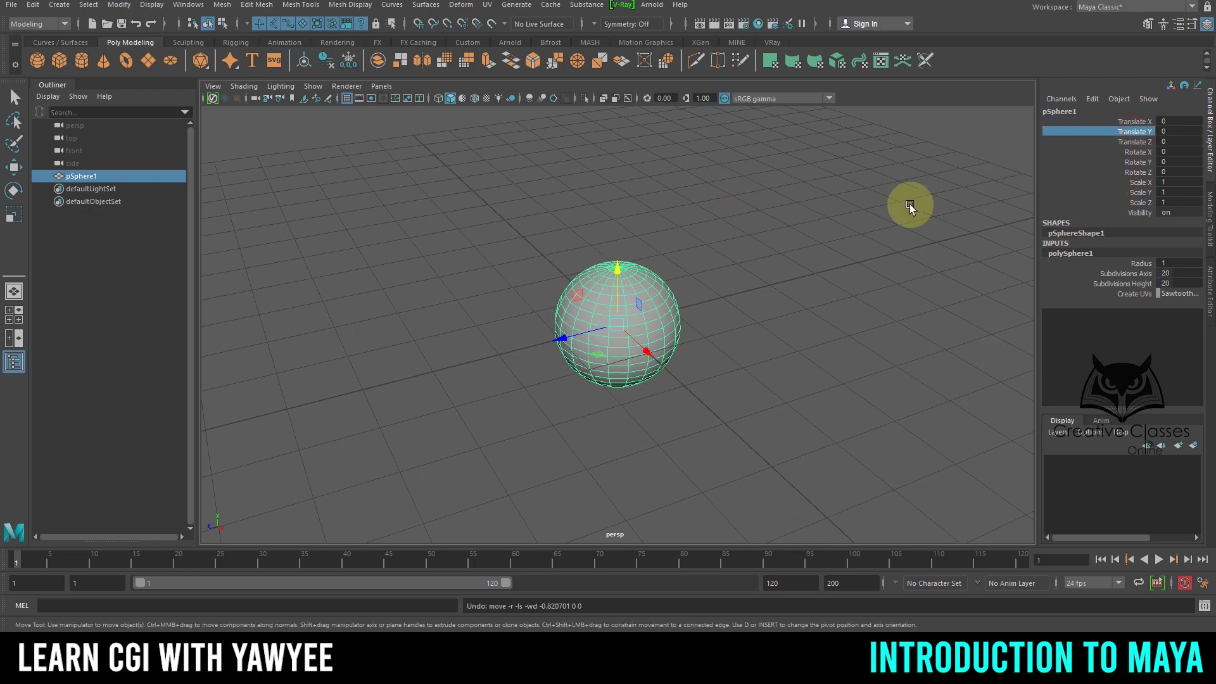
middle_click_drag(909, 204, 948, 199)
key("ctrl+z")
- Try moving the sphere interactively with Translate Z and undo the moves
left_click(1137, 141)
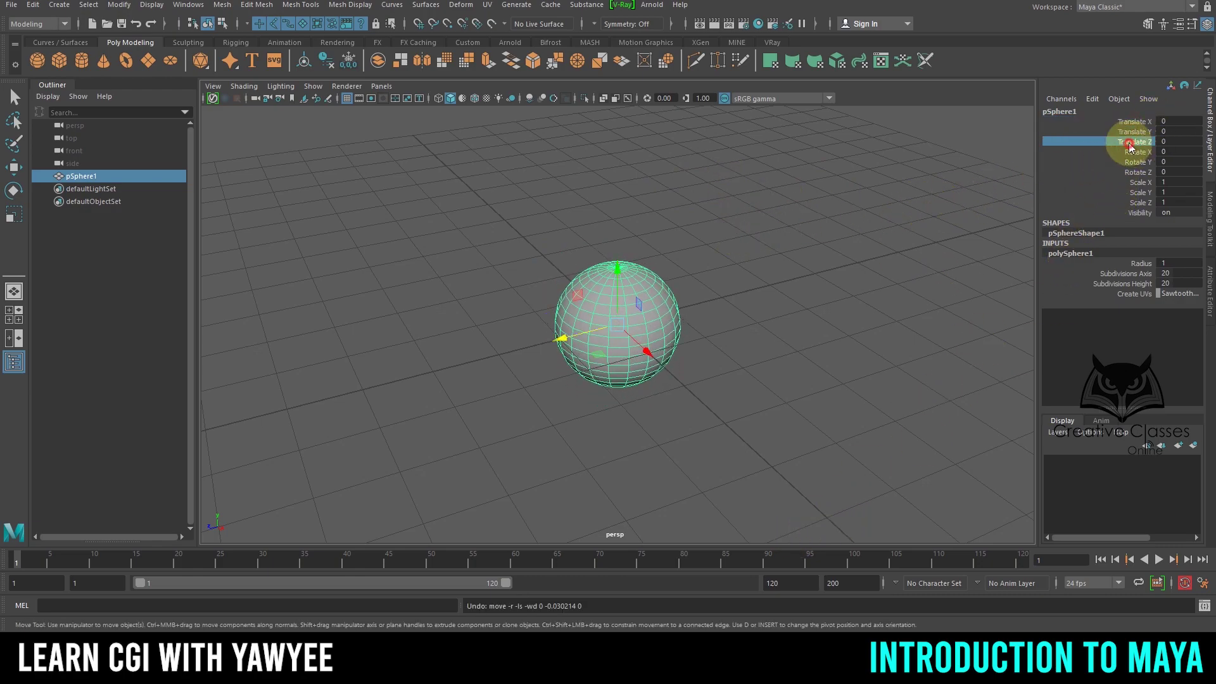
middle_click_drag(760, 209, 443, 247)
key("ctrl+z")
key("ctrl+z")
key("ctrl+z")
key("ctrl+z")
key("ctrl+z")
key("ctrl+z")
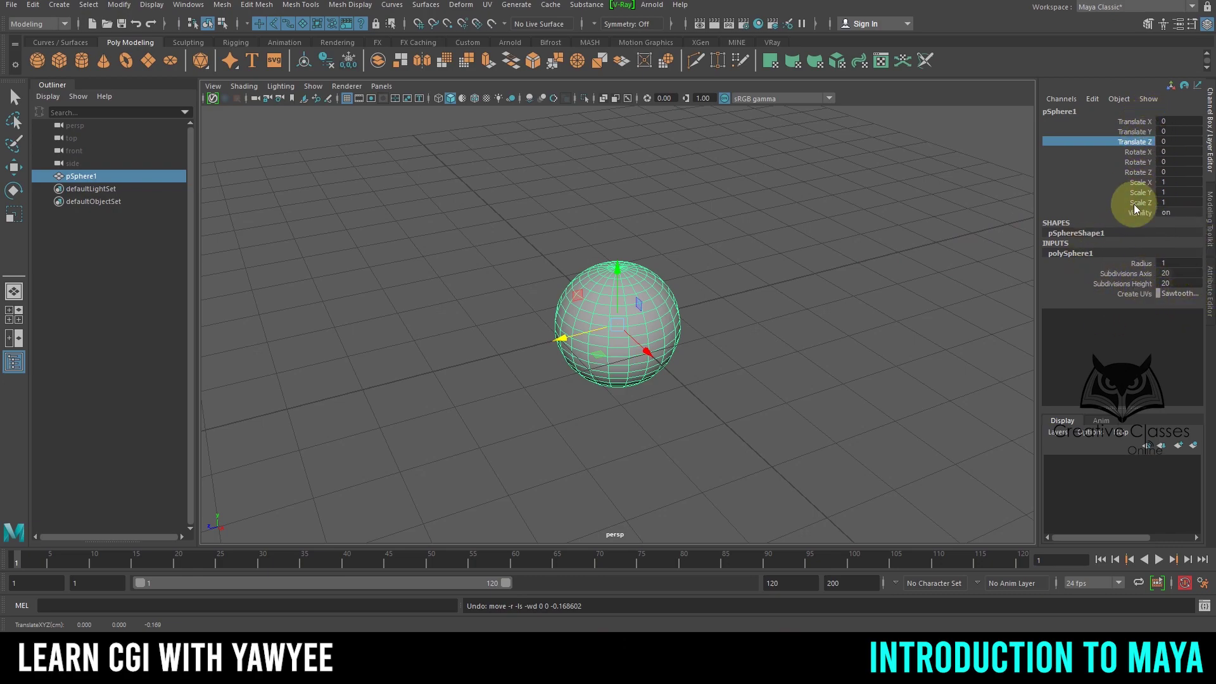
- Switch to the Select tool, deselect the sphere and select it again in the viewport
key("q")
left_click(805, 255)
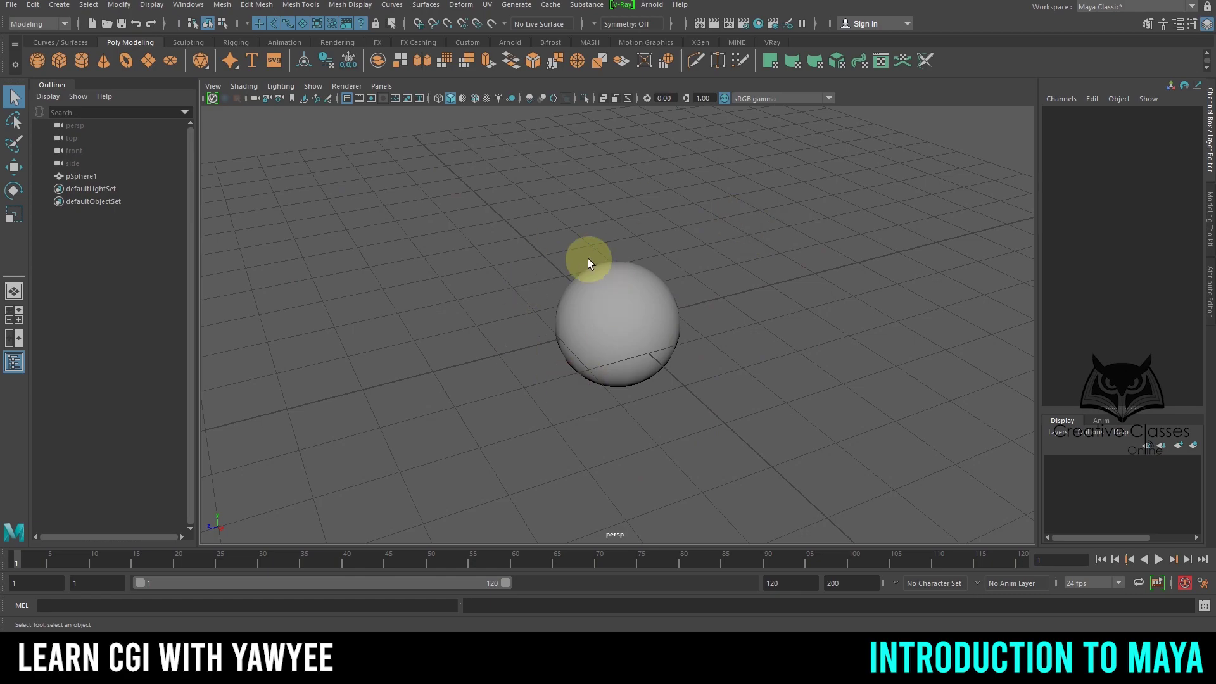
left_click(654, 315)
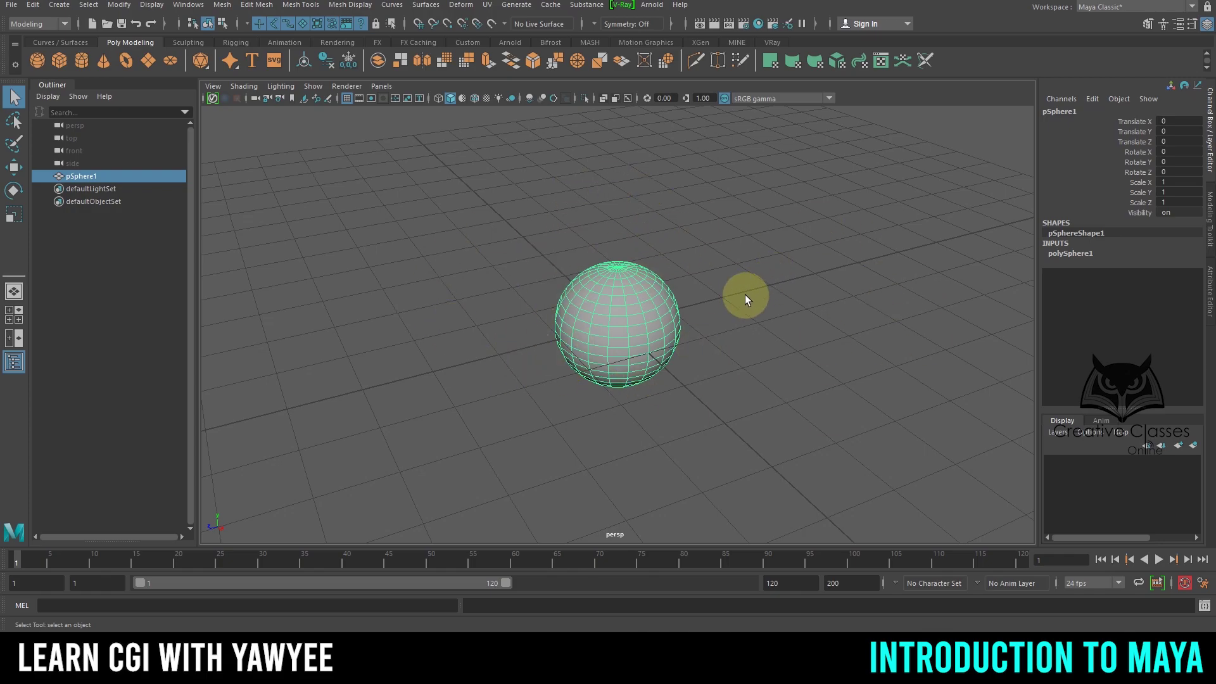
- Practise orbiting, zooming and panning the perspective view around the sphere
left_click_drag(464, 317, 634, 265, "alt")
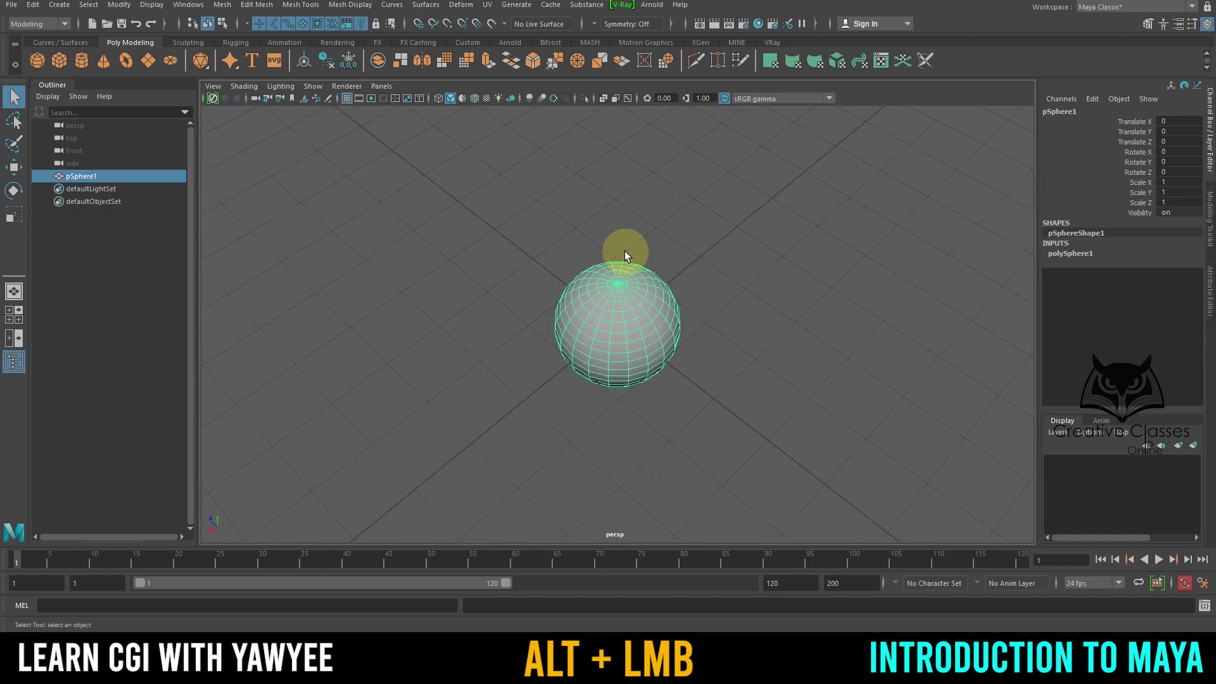
right_click_drag(644, 253, 770, 349, "alt")
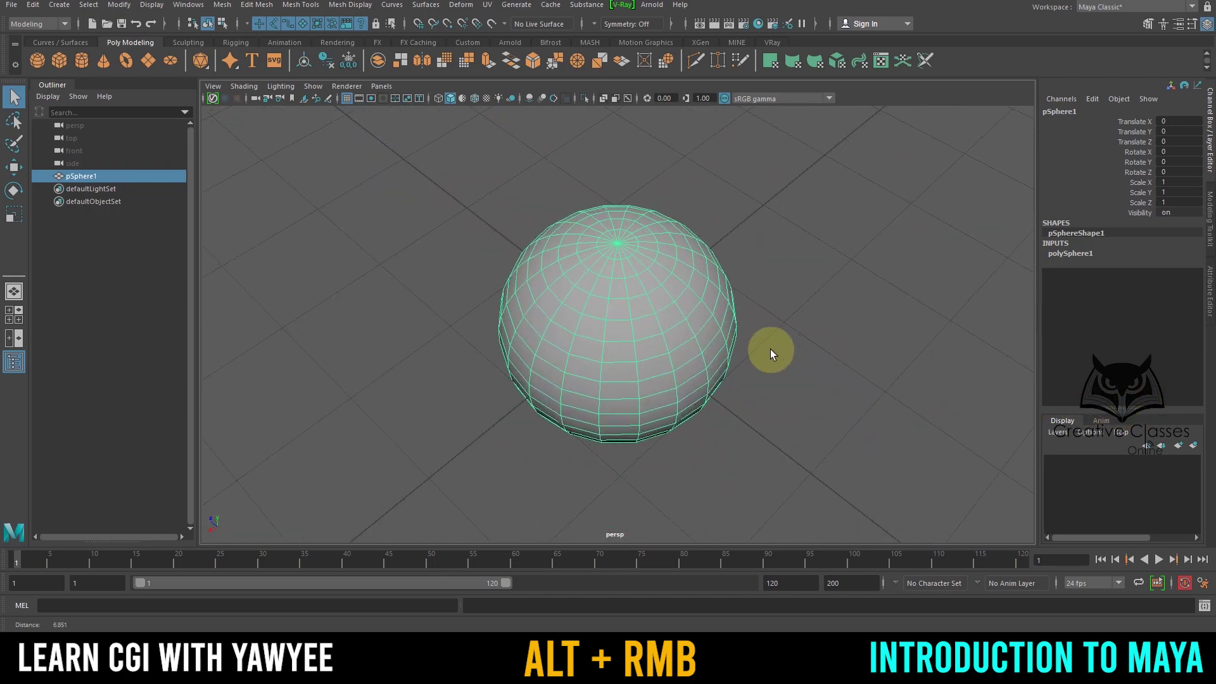
right_click_drag(712, 294, 659, 293, "alt")
middle_click_drag(659, 293, 706, 296, "alt")
right_click_drag(629, 279, 727, 318, "alt")
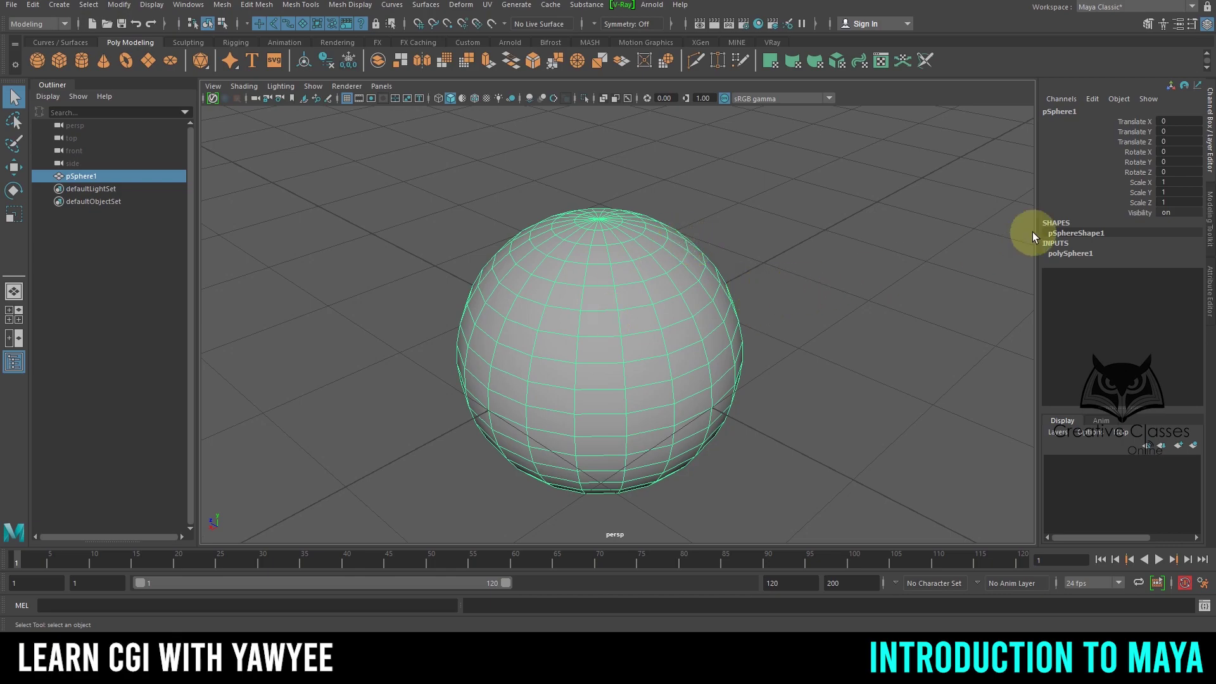
- Expand the sphere's polySphere1 inputs and interactively lower Subdivisions Axis and Subdivisions Height together to 12
left_click(1070, 253)
left_click_drag(1125, 272, 1123, 284)
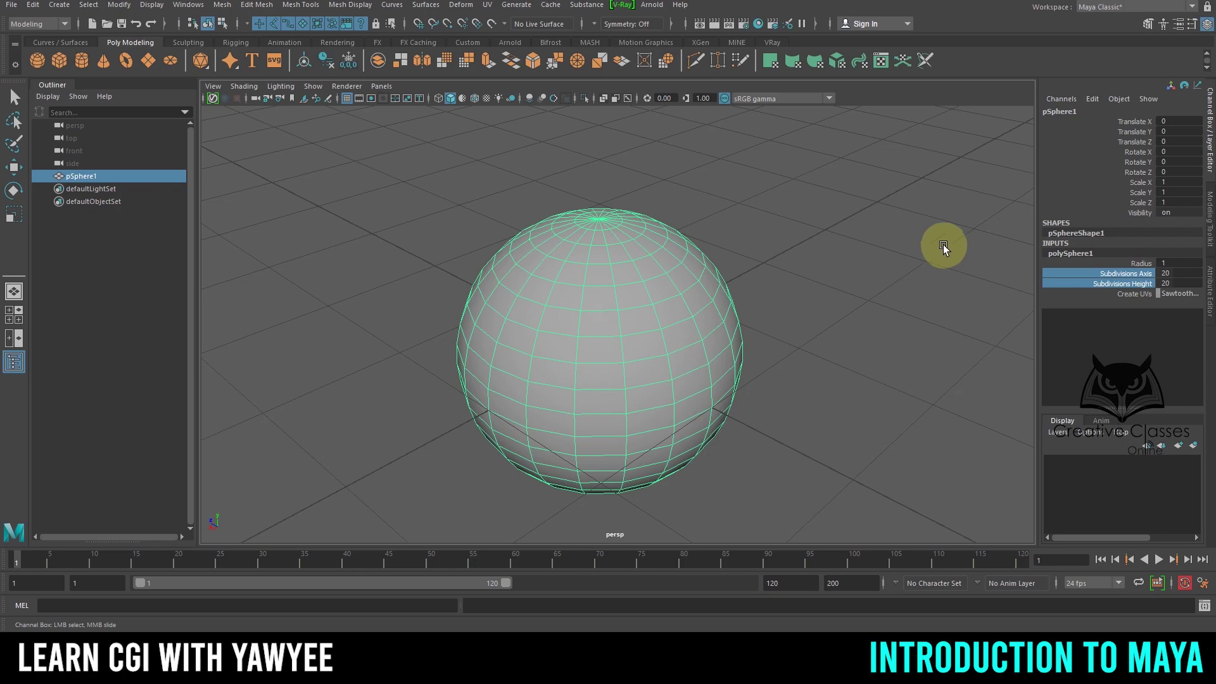
middle_click_drag(936, 244, 888, 246)
left_click_drag(744, 317, 548, 272, "alt")
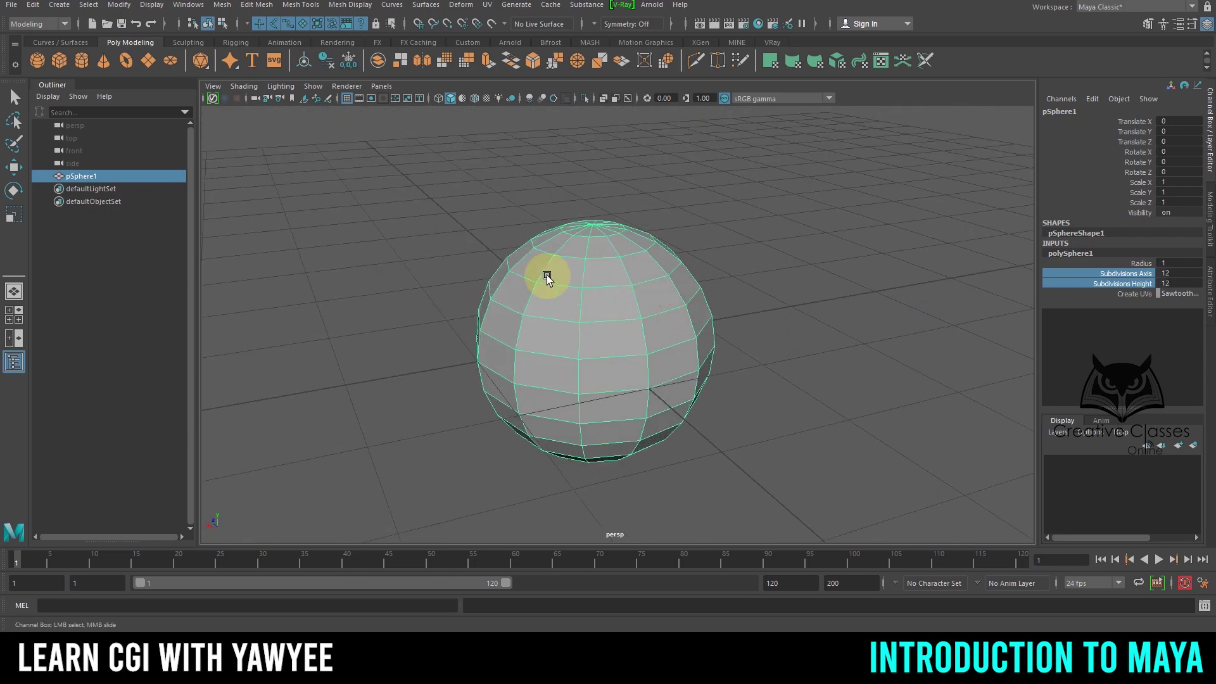
left_click_drag(646, 276, 690, 253, "alt")
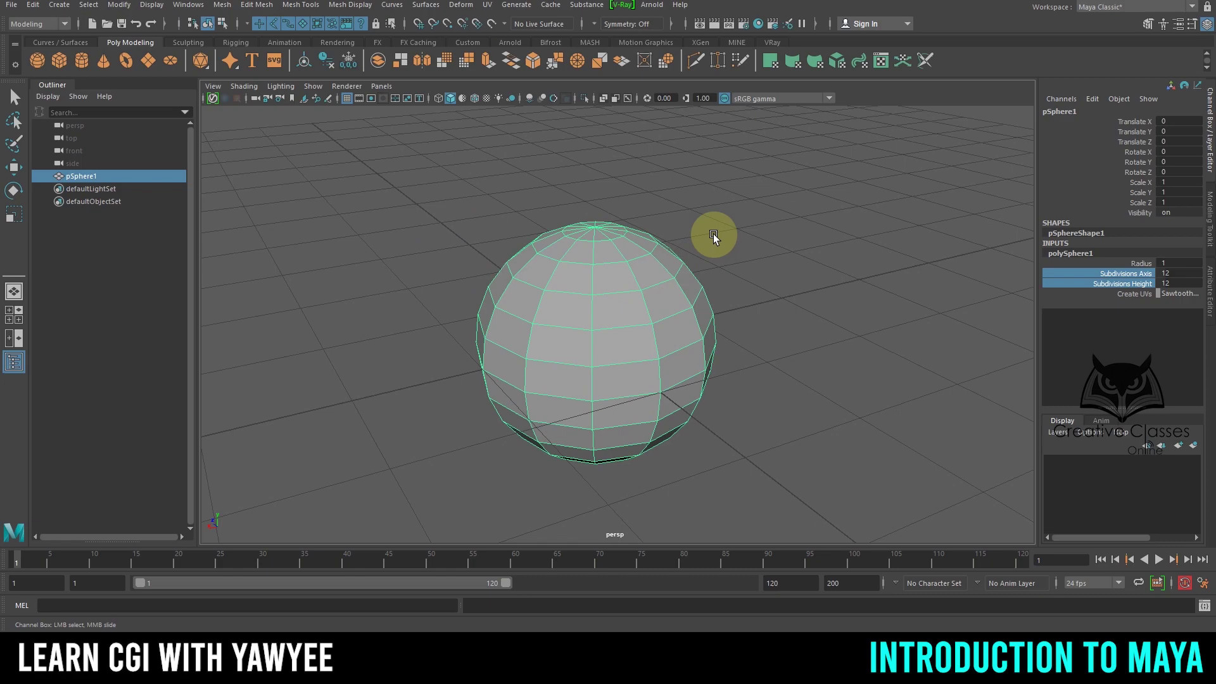
- Preview the sphere unsmoothed, as cage plus smooth mesh, and fully smoothed, examining the cage up close
key("1")
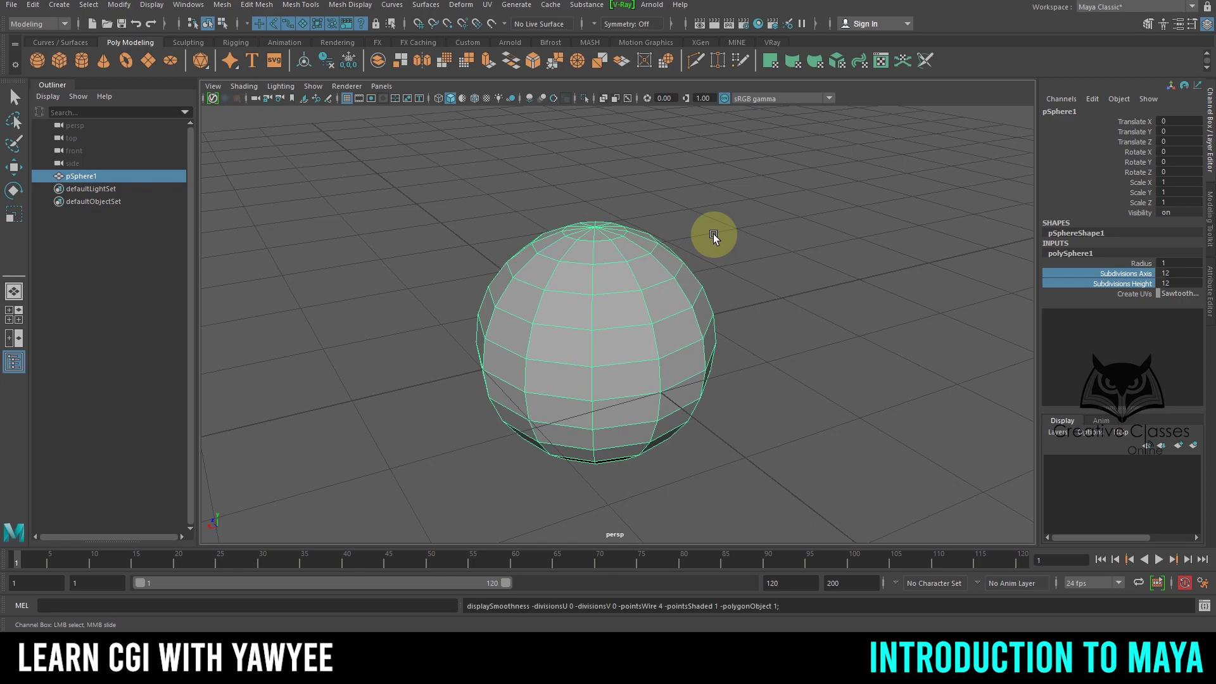
key("2")
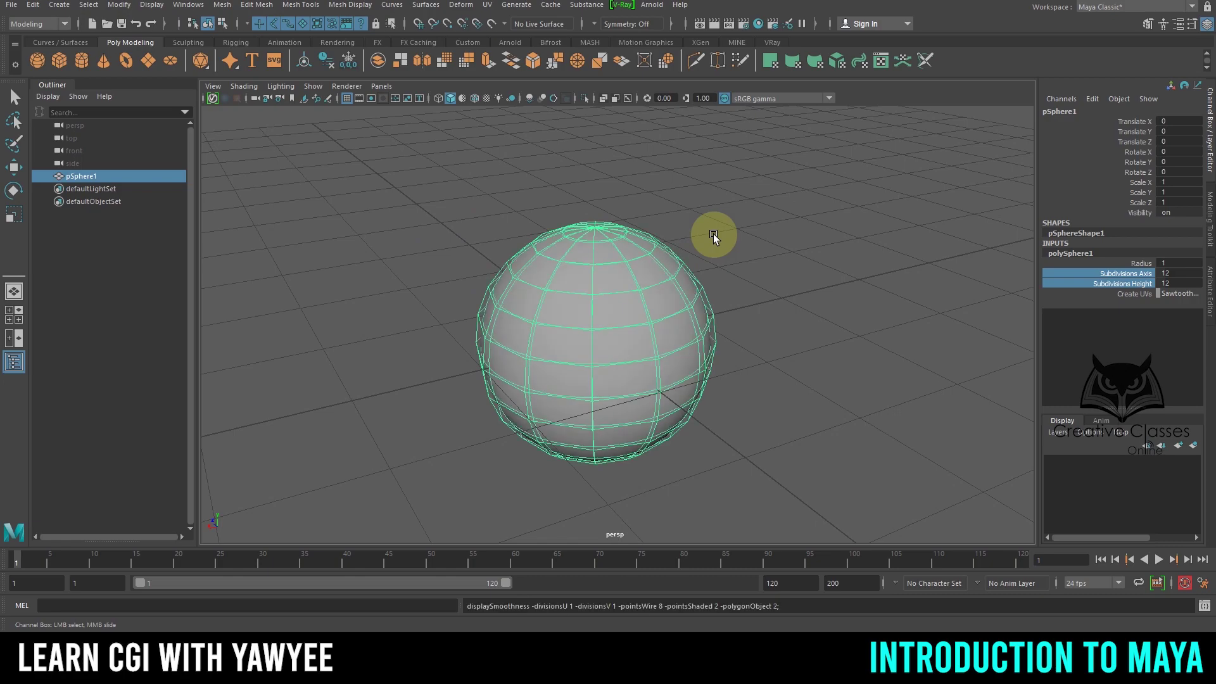
right_click_drag(621, 292, 813, 373, "alt")
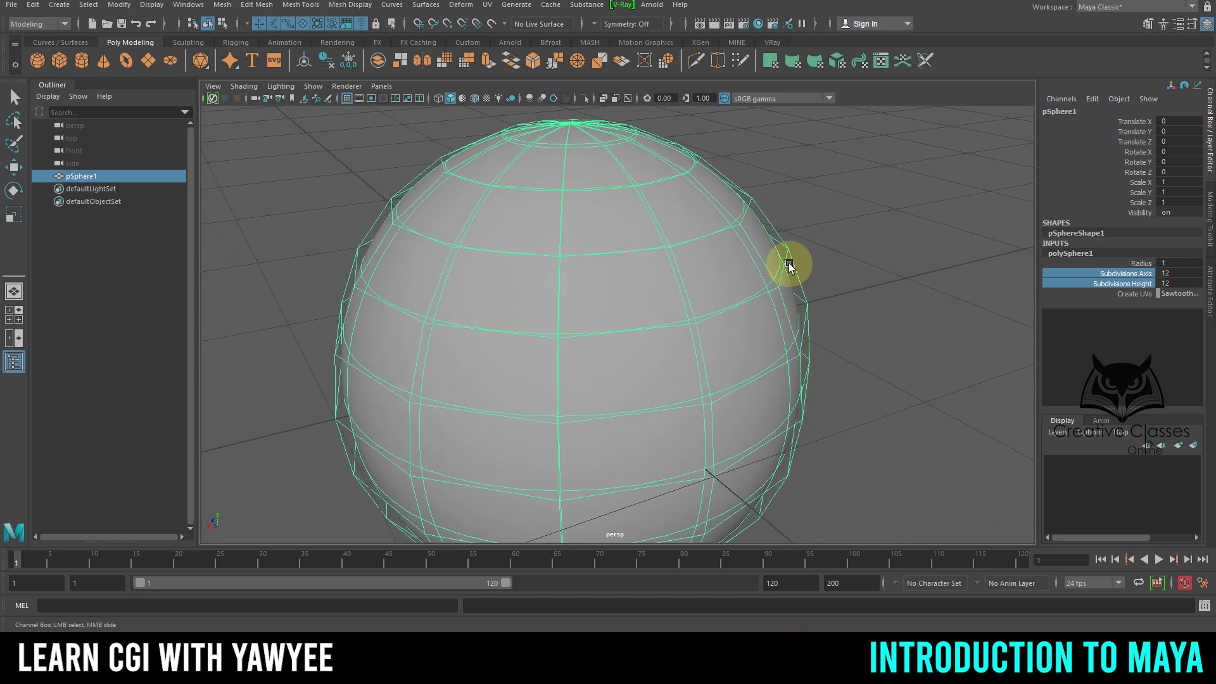
key("3")
right_click_drag(808, 336, 663, 328, "alt")
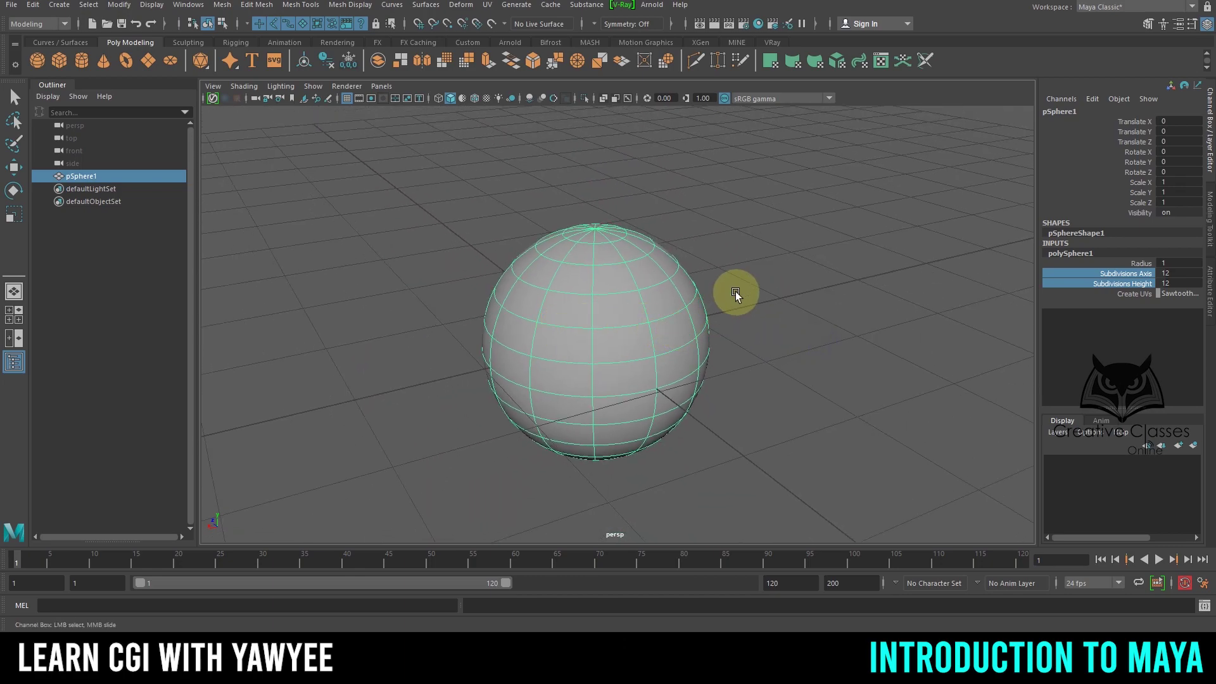
- Compare the sphere's unsmoothed and smoothed display repeatedly, and finish with the cage plus smooth preview in close-up
key("1")
key("3")
key("1")
key("3")
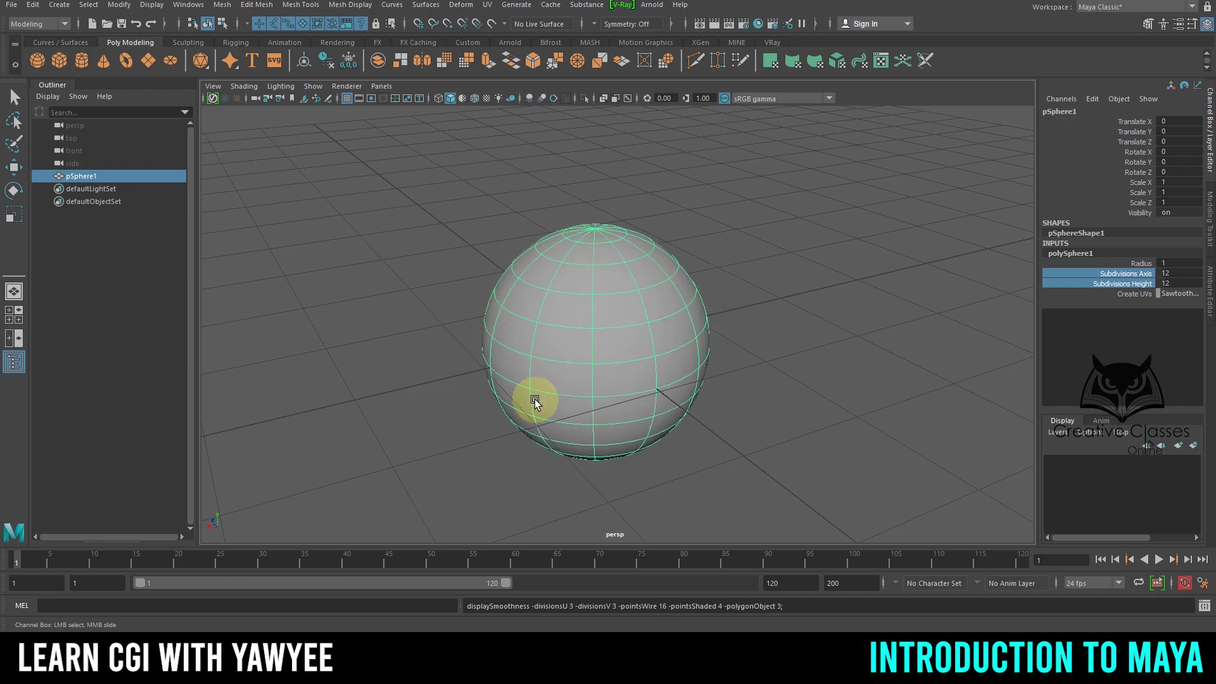
key("1")
key("3")
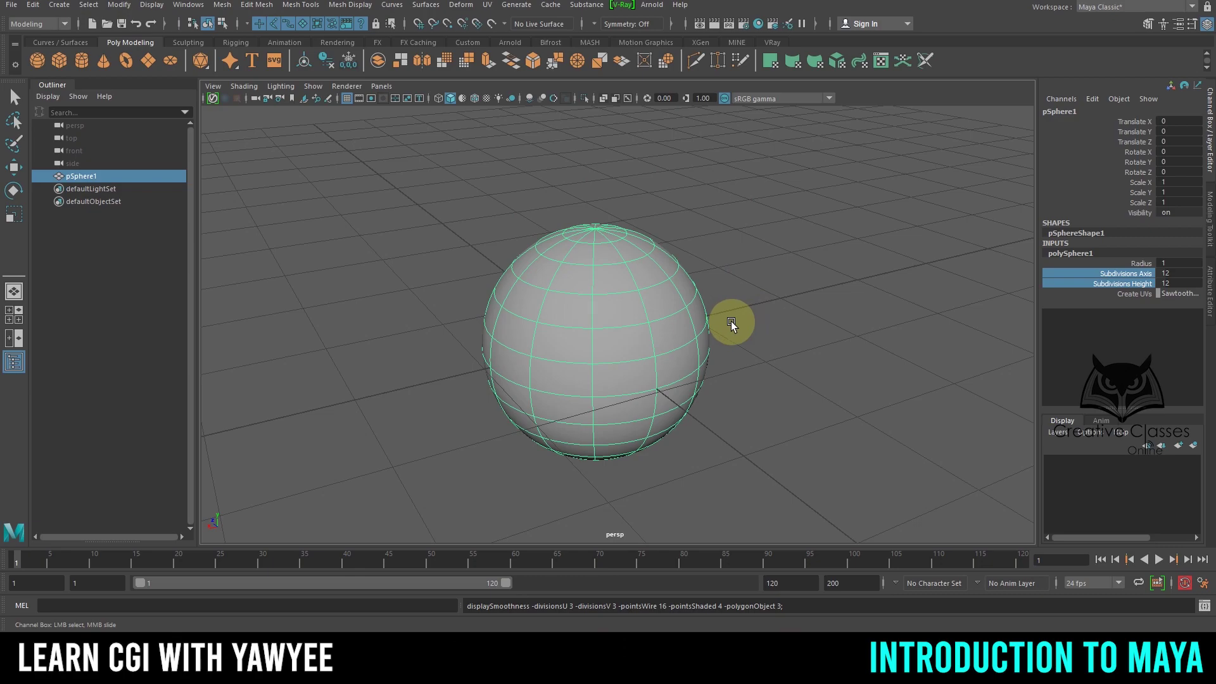
key("2")
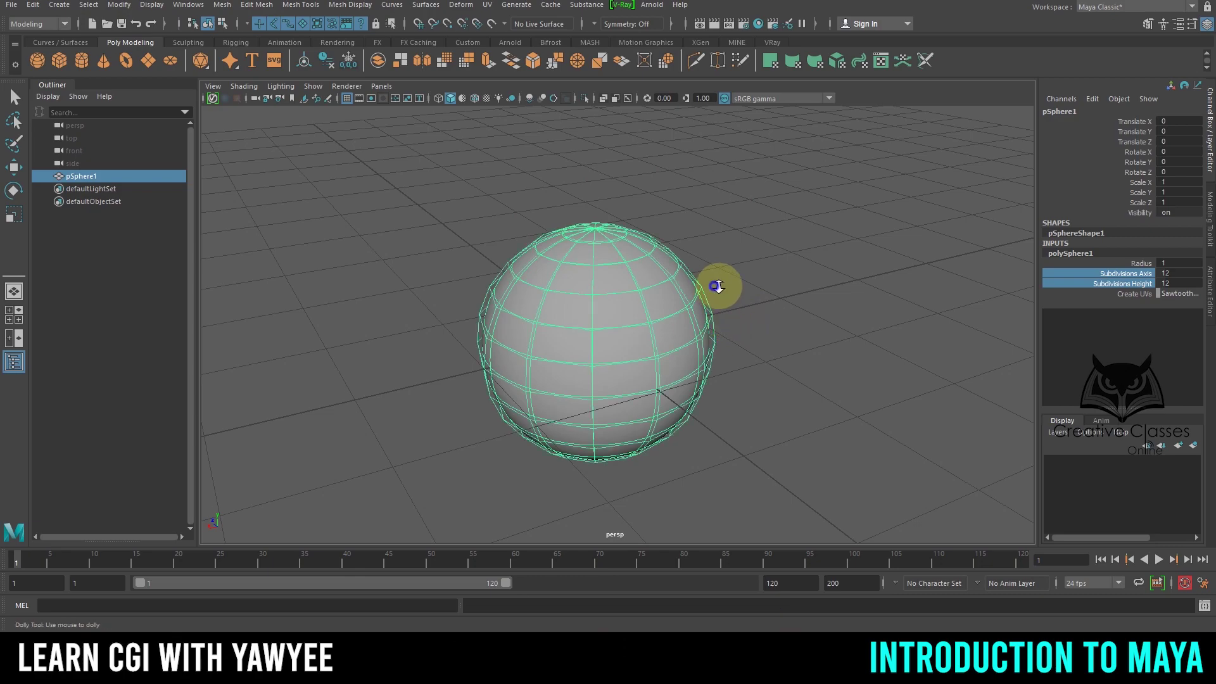
right_click_drag(716, 286, 904, 367, "alt")
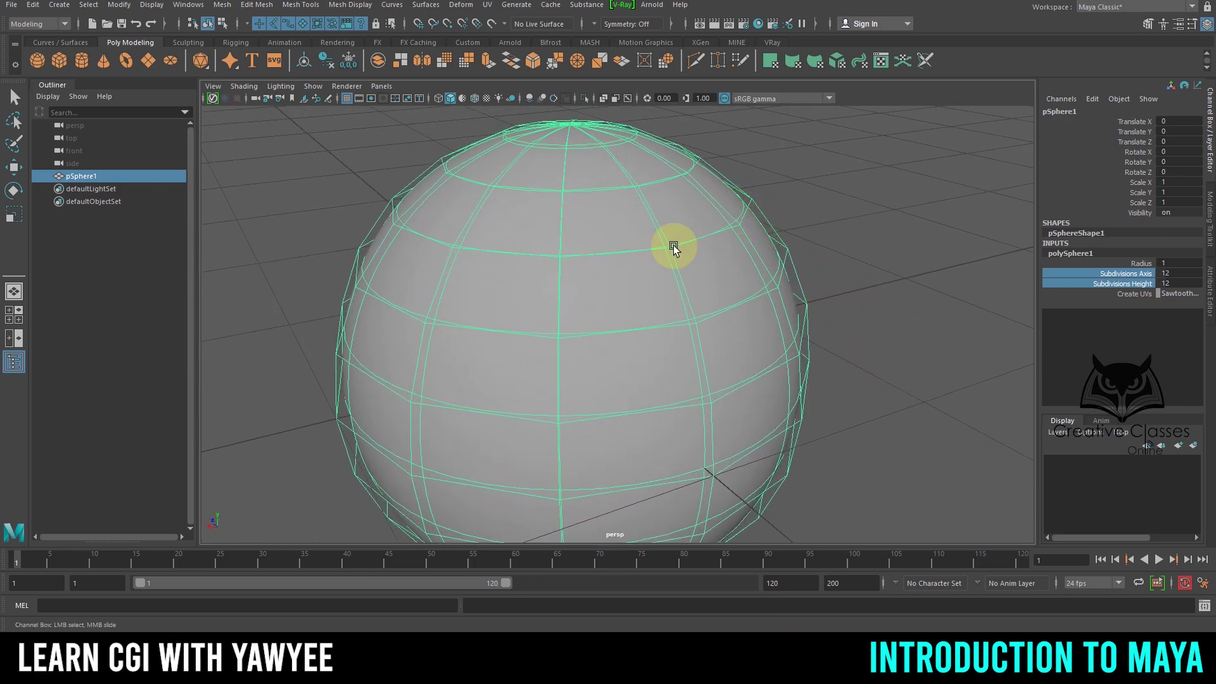
- Compare the sphere's unsmoothed, cage plus smooth and fully smoothed displays, finishing with the fully smoothed preview
key("1")
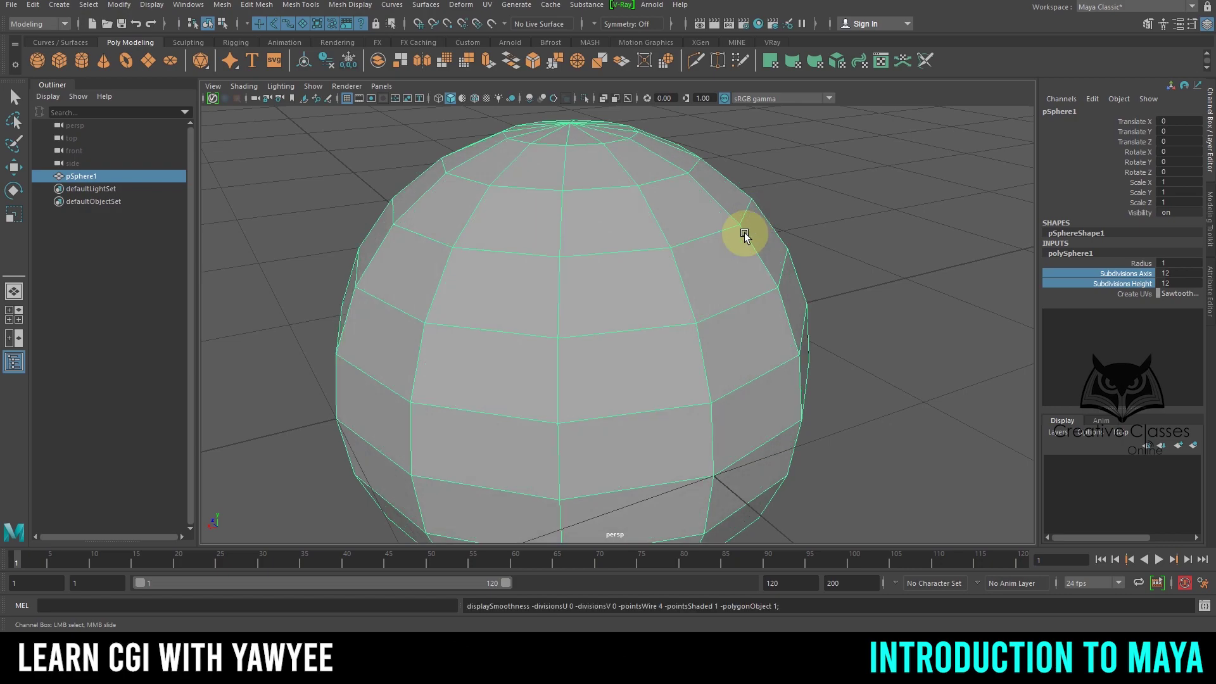
key("3")
key("2")
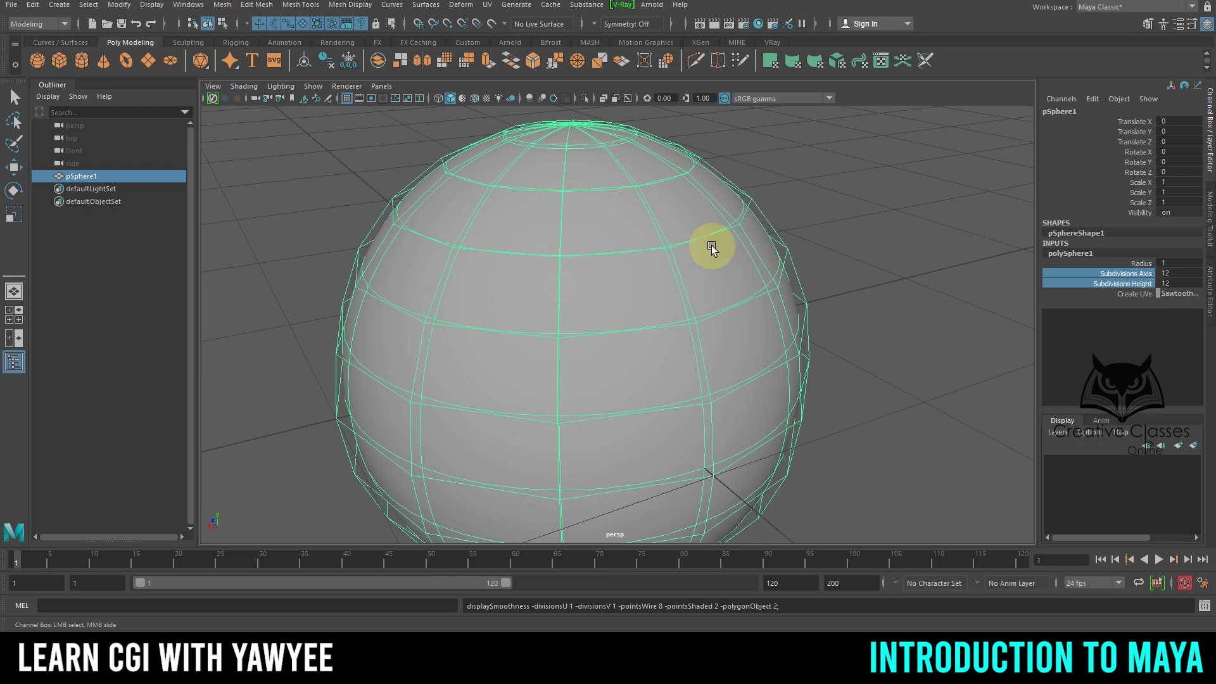
key("3")
- Show the whole sphere in wireframe display and examine it from another angle
right_click_drag(756, 345, 720, 359, "alt")
middle_click_drag(720, 359, 656, 356, "alt")
key("4")
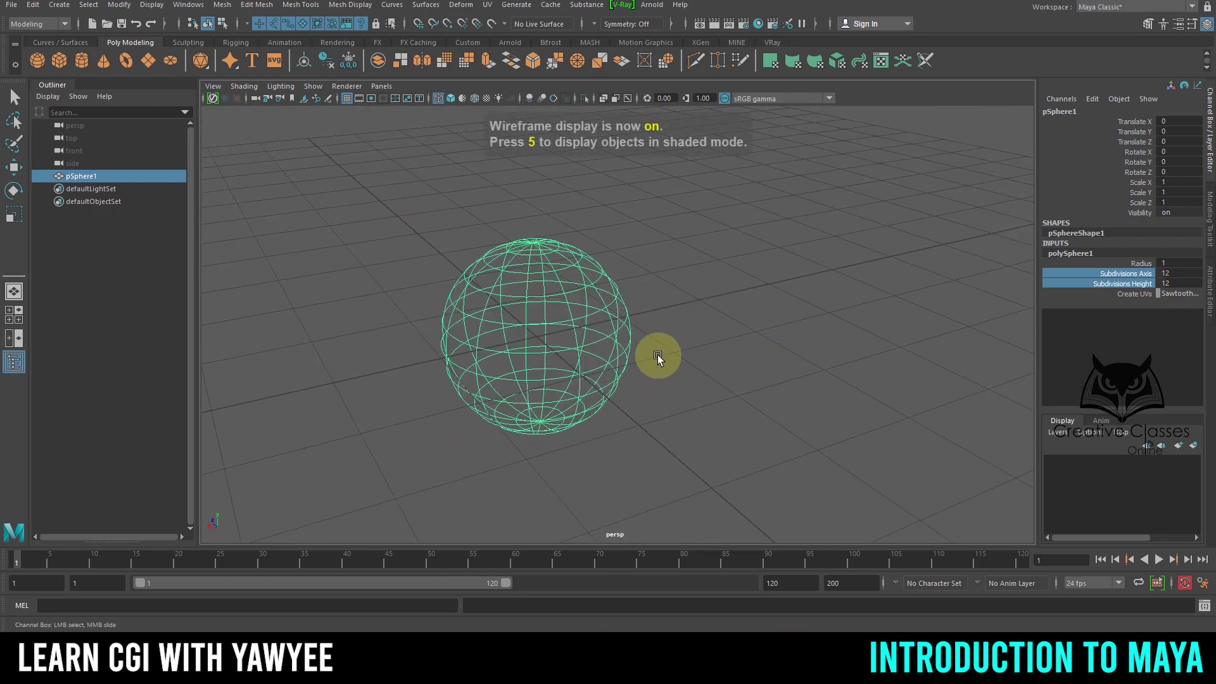
left_click_drag(700, 333, 587, 242, "alt")
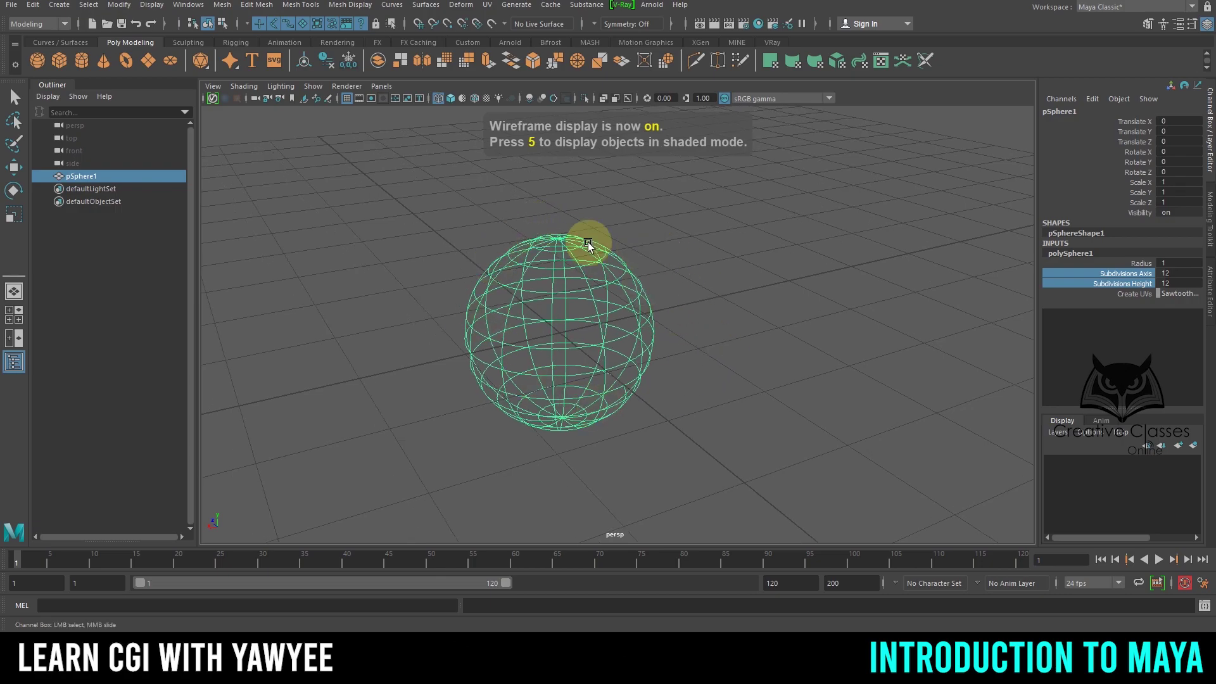
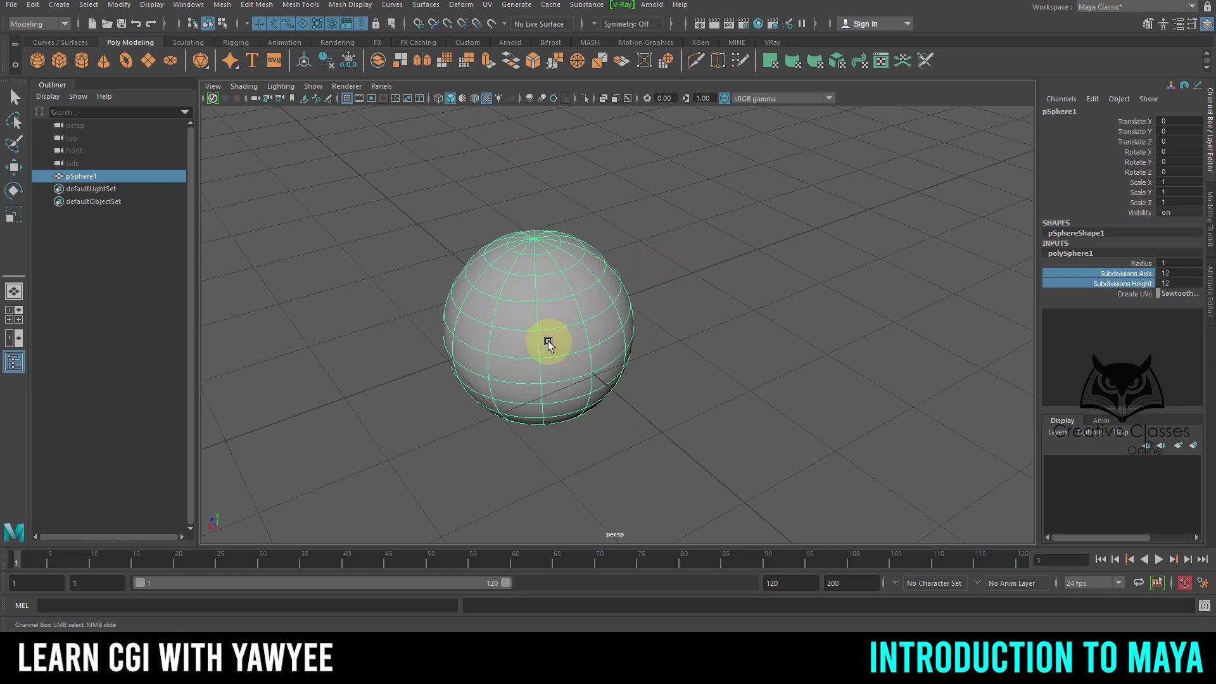
- Assign a new Lambert material to the sphere
left_click_drag(570, 340, 556, 282, "alt")
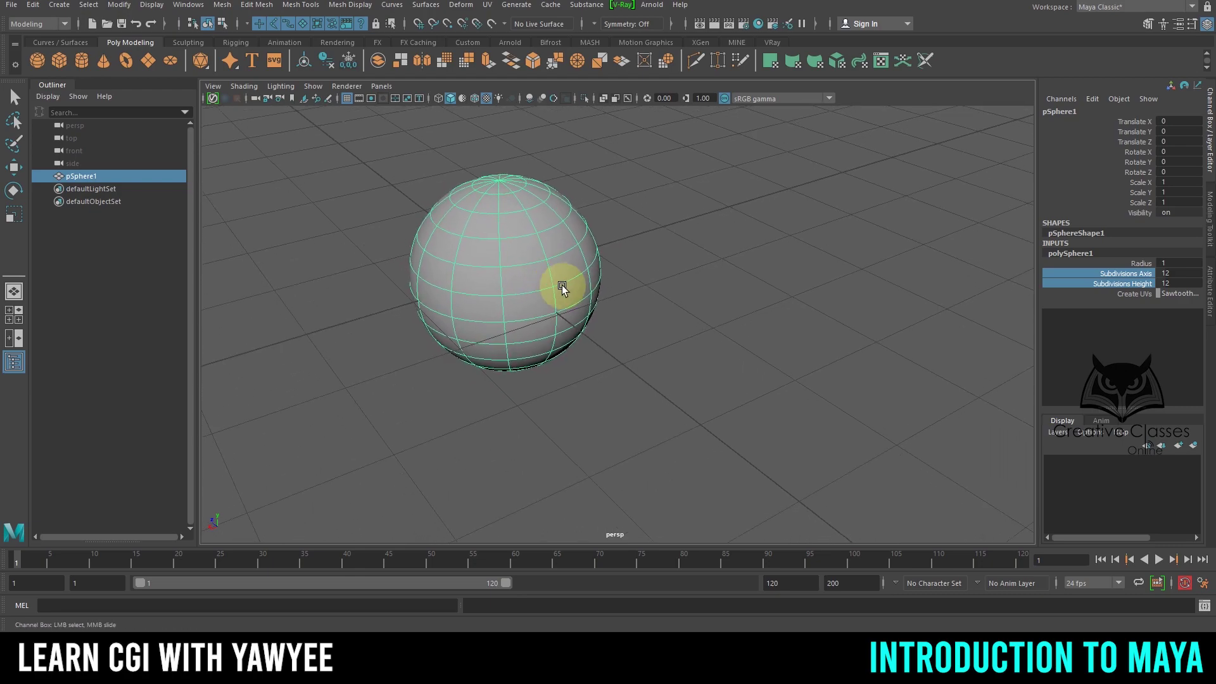
right_click_drag(557, 282, 587, 267, "alt")
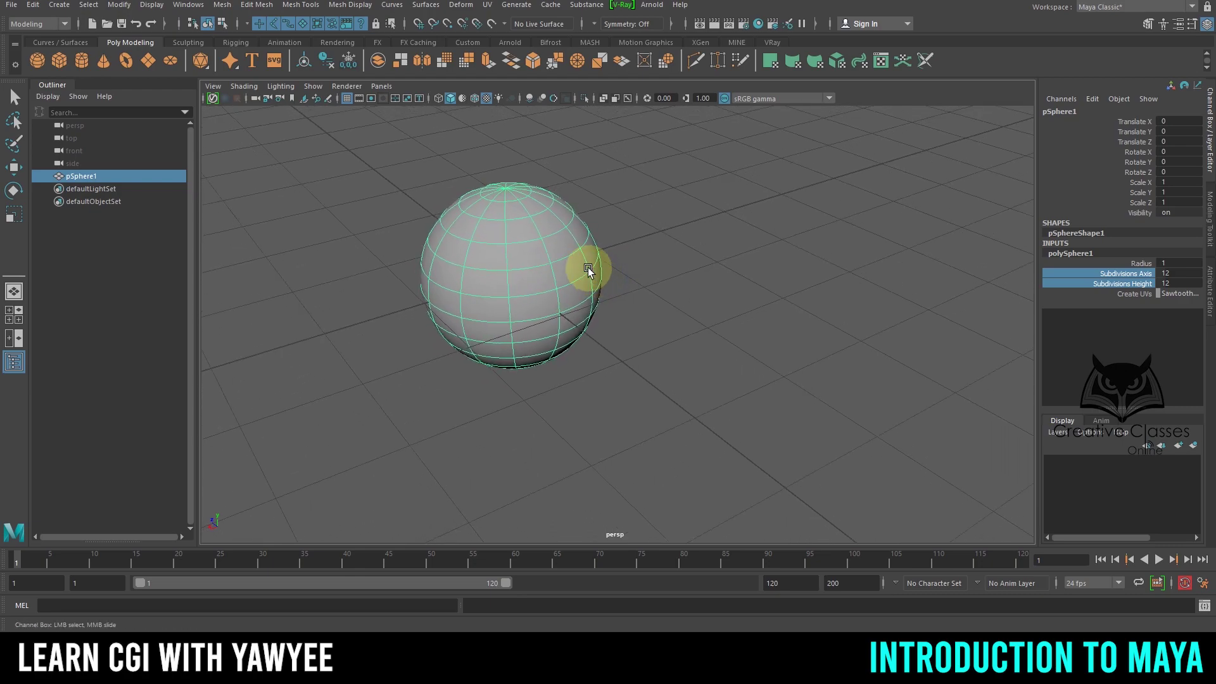
right_click(541, 211)
right_click_drag(540, 210, 524, 535)
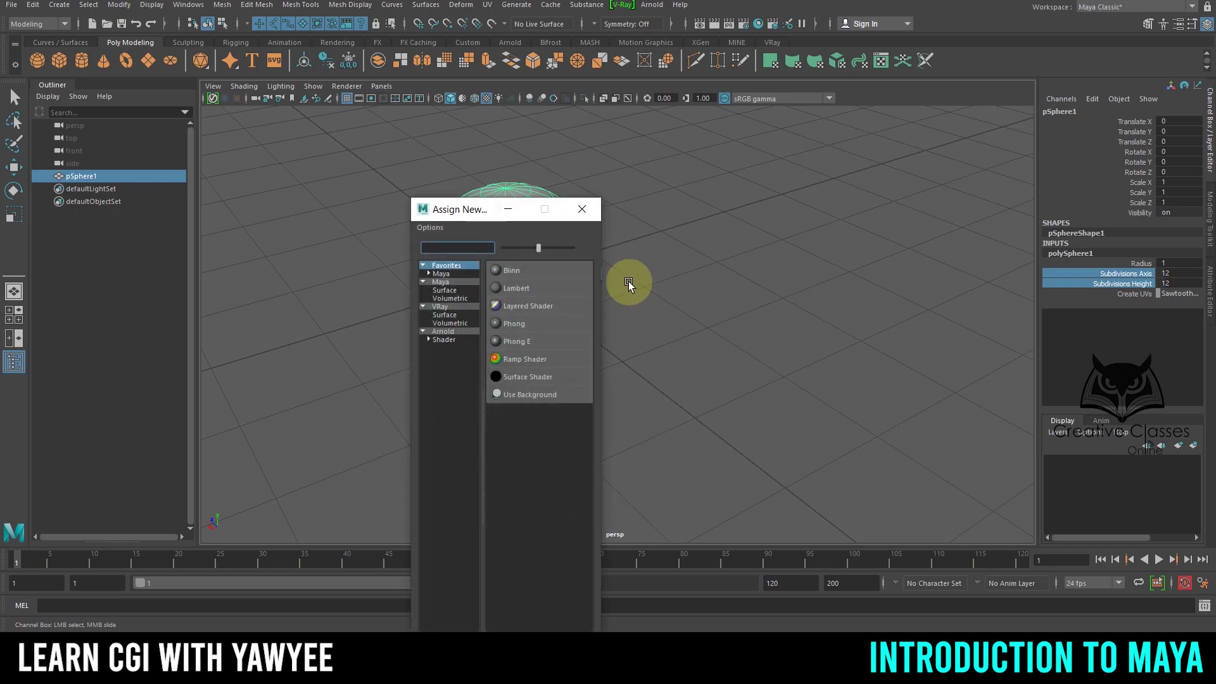
left_click(512, 288)
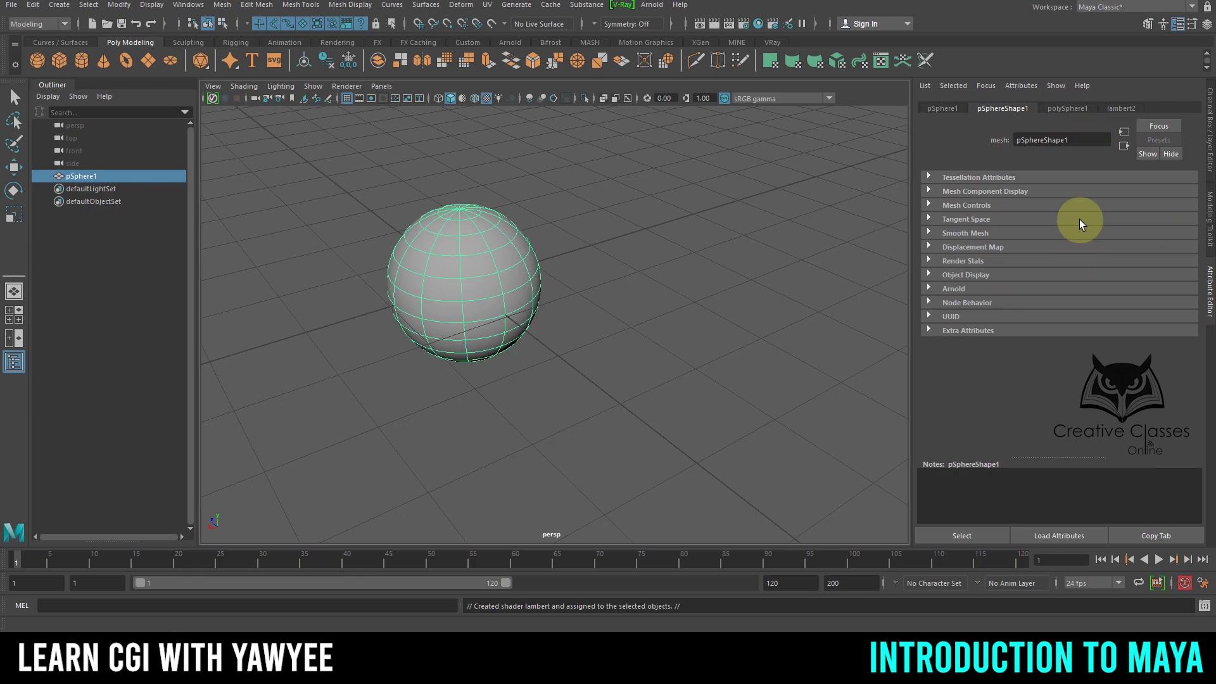
- Map a Checker 2D texture to the Color attribute of the sphere's Lambert material
left_click(1209, 135)
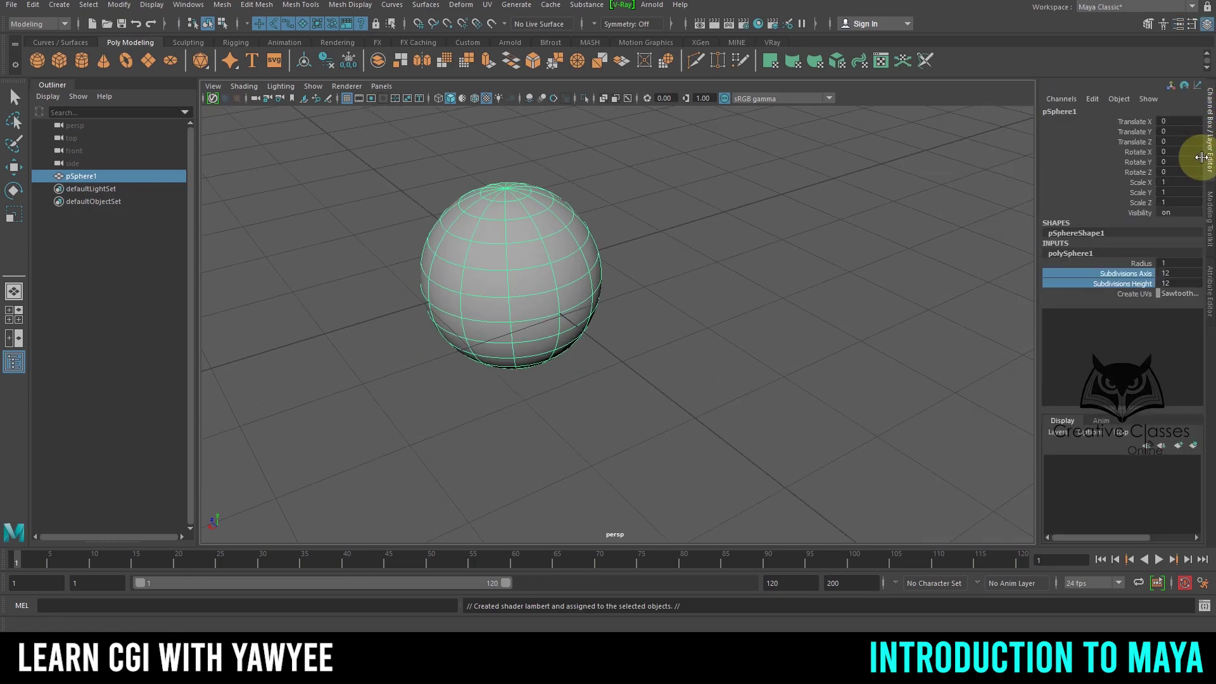
left_click(1209, 283)
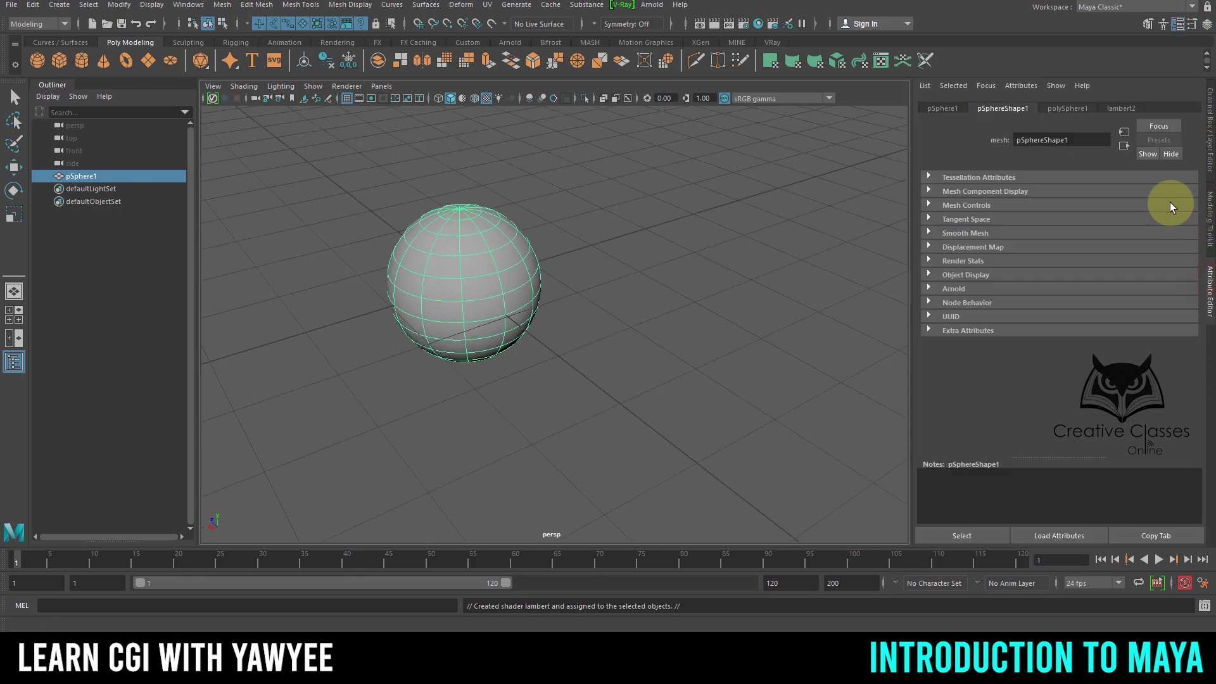
left_click(1124, 108)
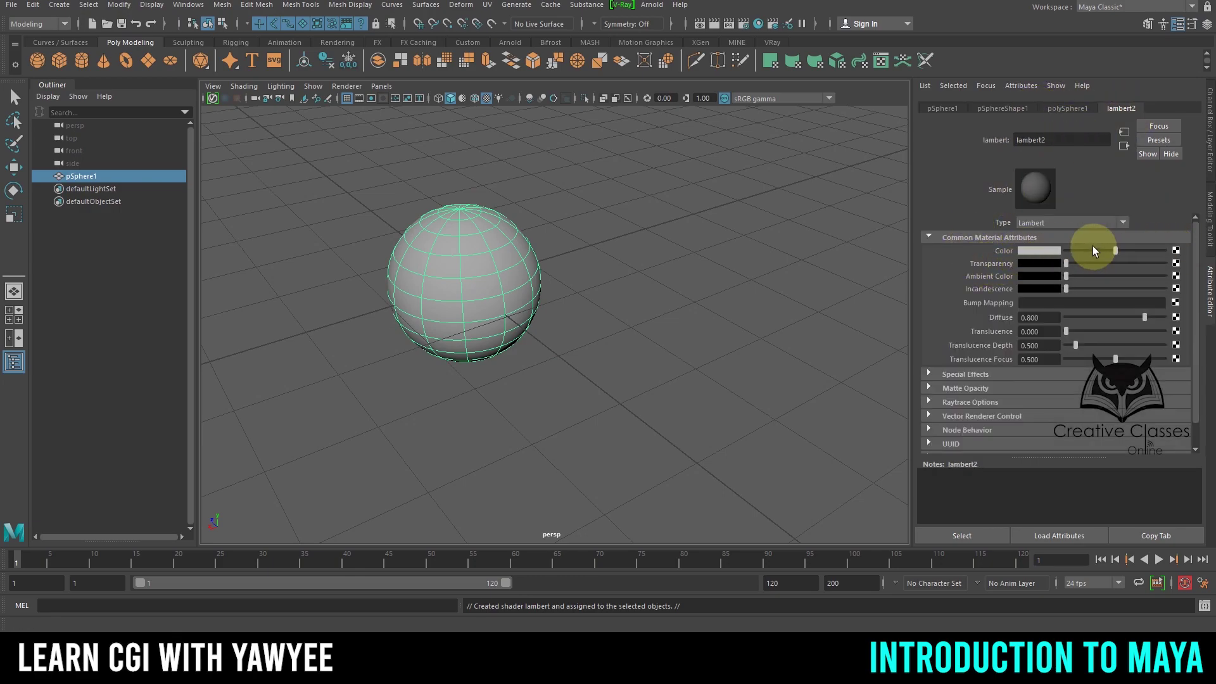
left_click(1176, 251)
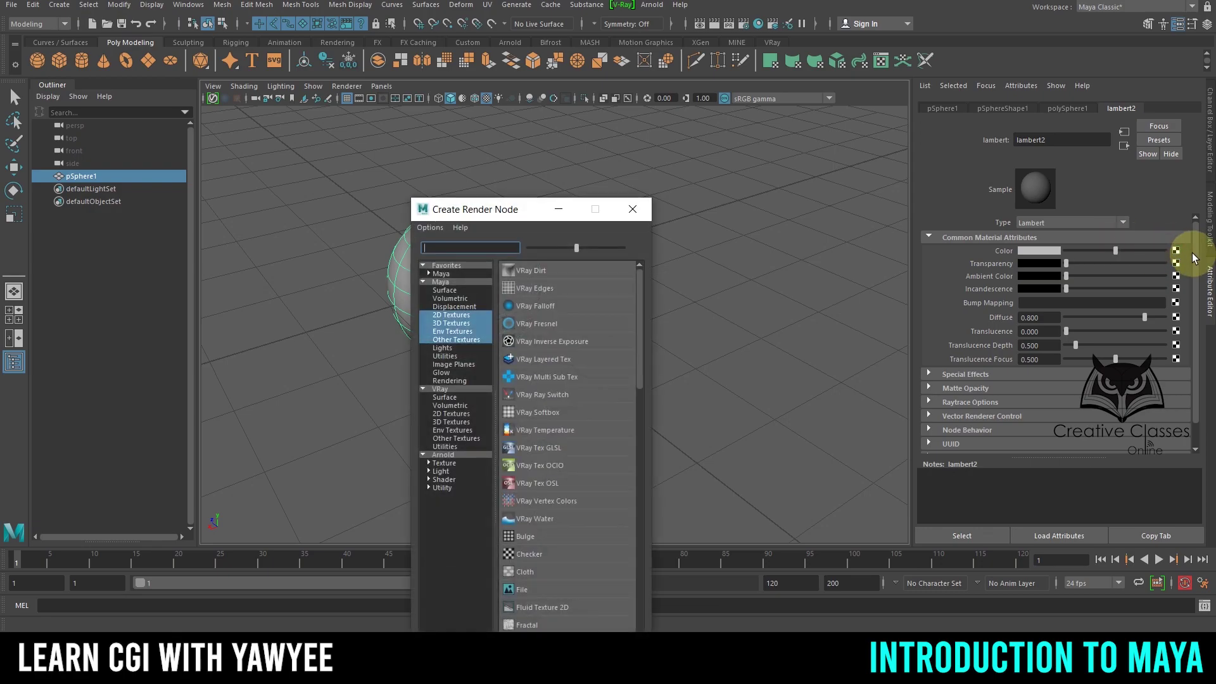
left_click(450, 314)
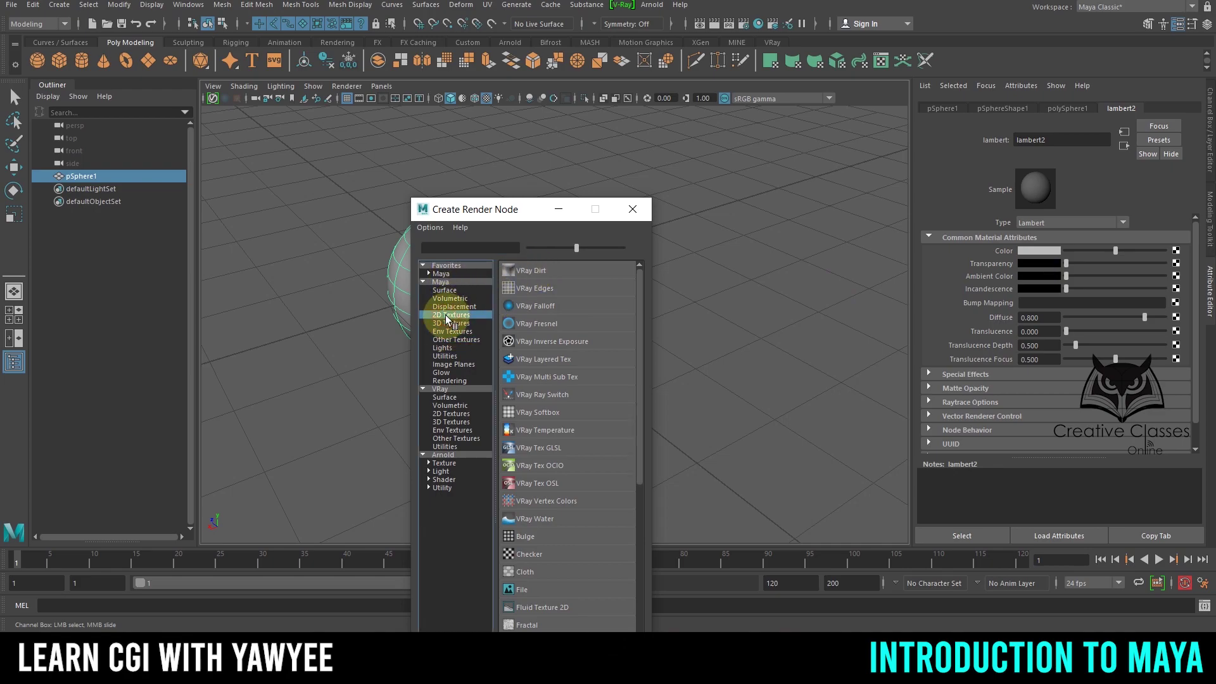
scroll(565, 405, "down", 3)
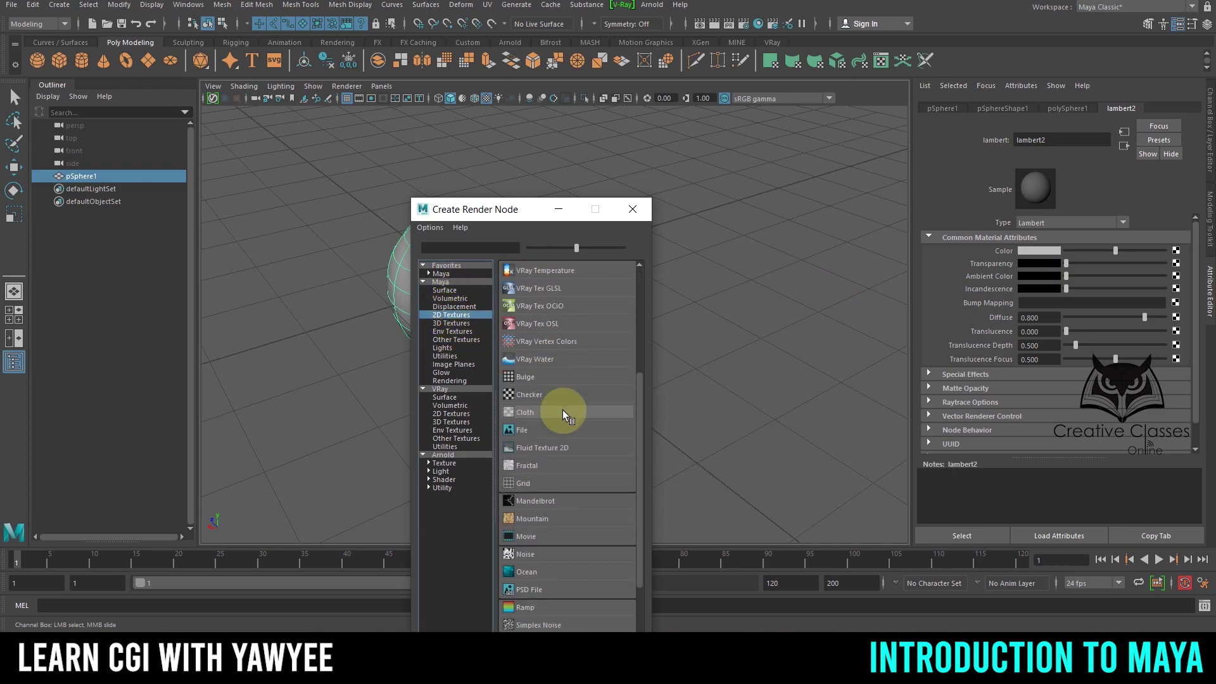
left_click(523, 392)
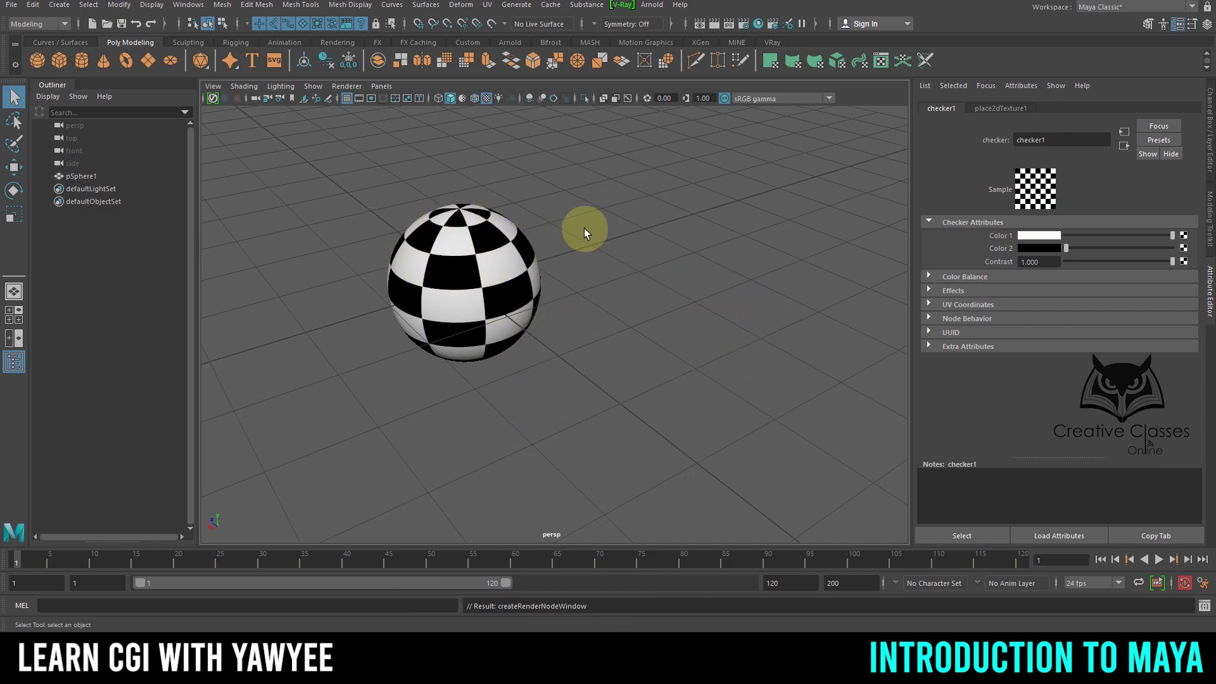
- Preview the checkered sphere in wireframe, shaded, textured and all-lights display, orbiting around it
key("4")
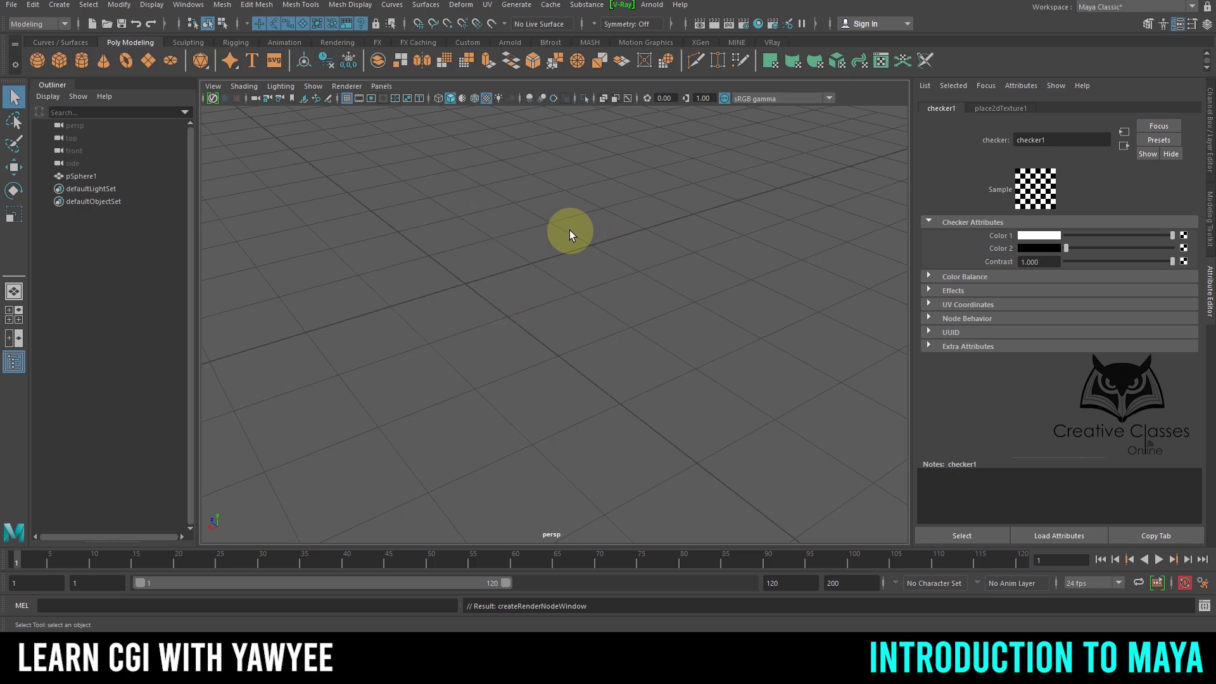
key("5")
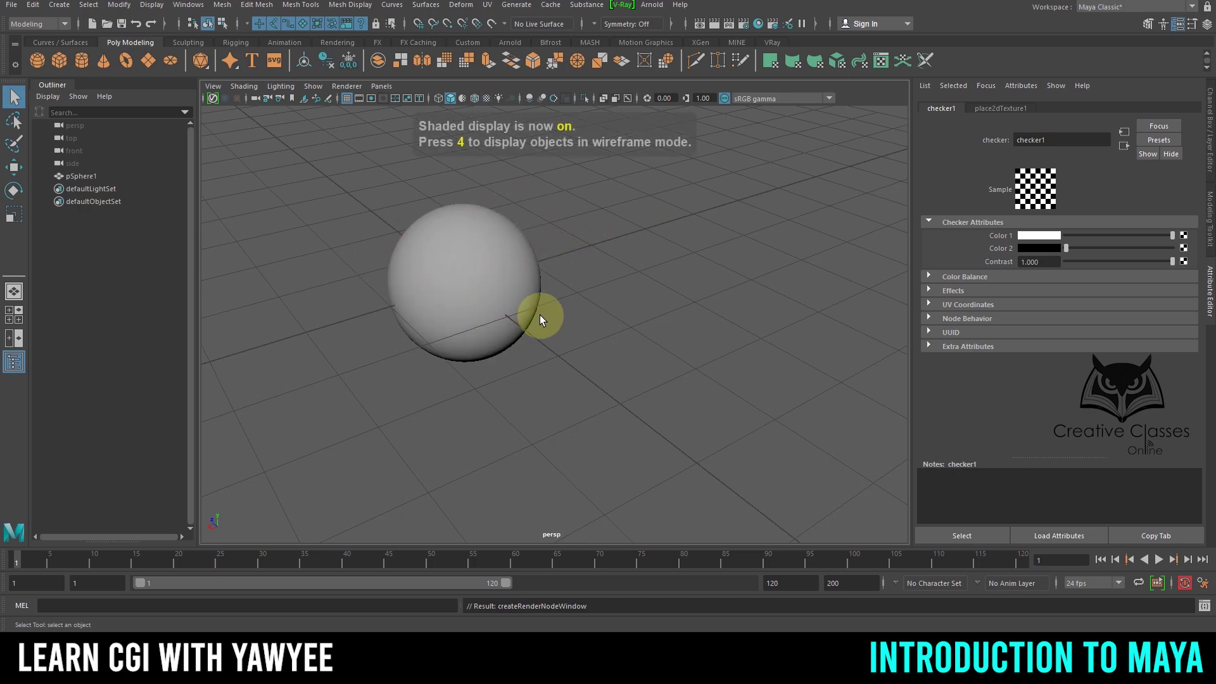
key("6")
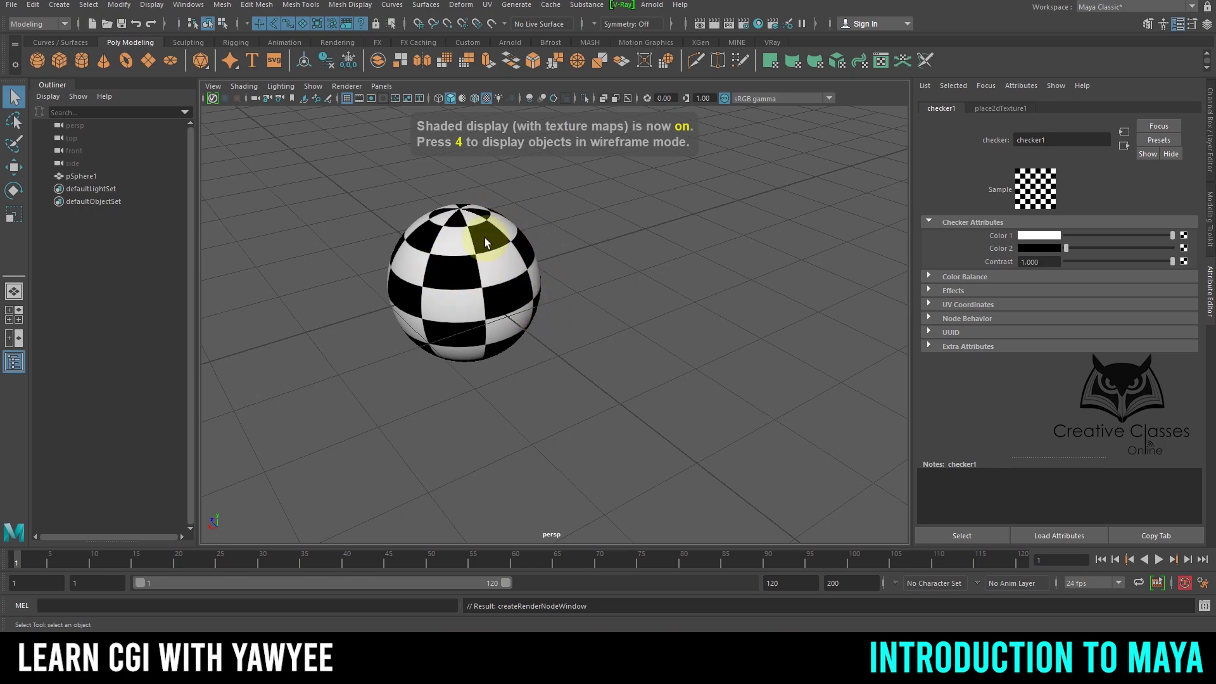
left_click_drag(548, 277, 542, 303, "alt")
key("7")
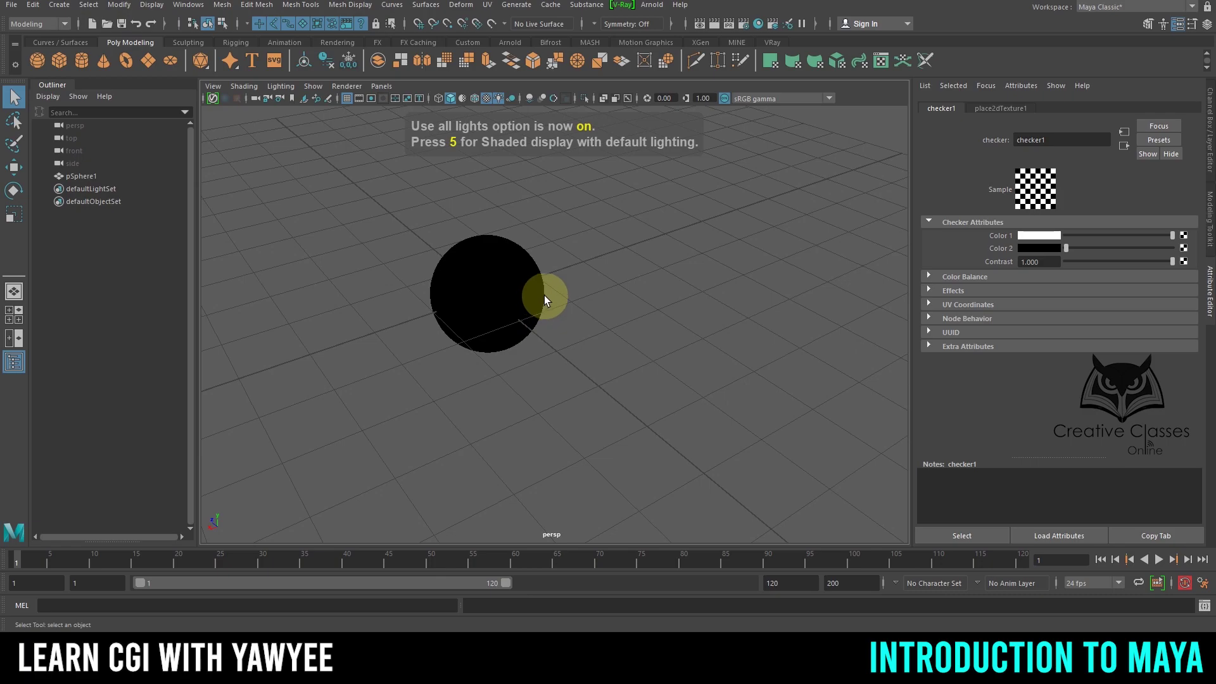
mouse_move(499, 304)
left_mouse_down("alt")
mouse_move(523, 298)
mouse_move(503, 294)
left_mouse_up("alt")
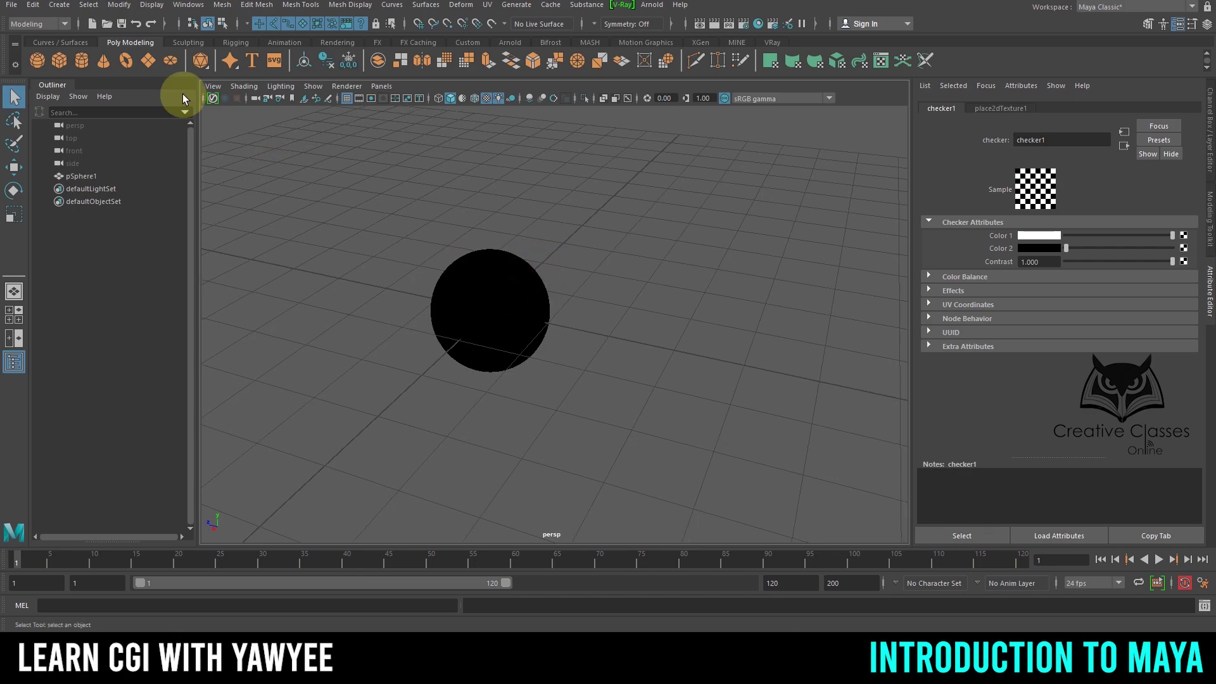
- Create a point light and move it out of the sphere, beside it and about 2.4 units up
left_click(59, 5)
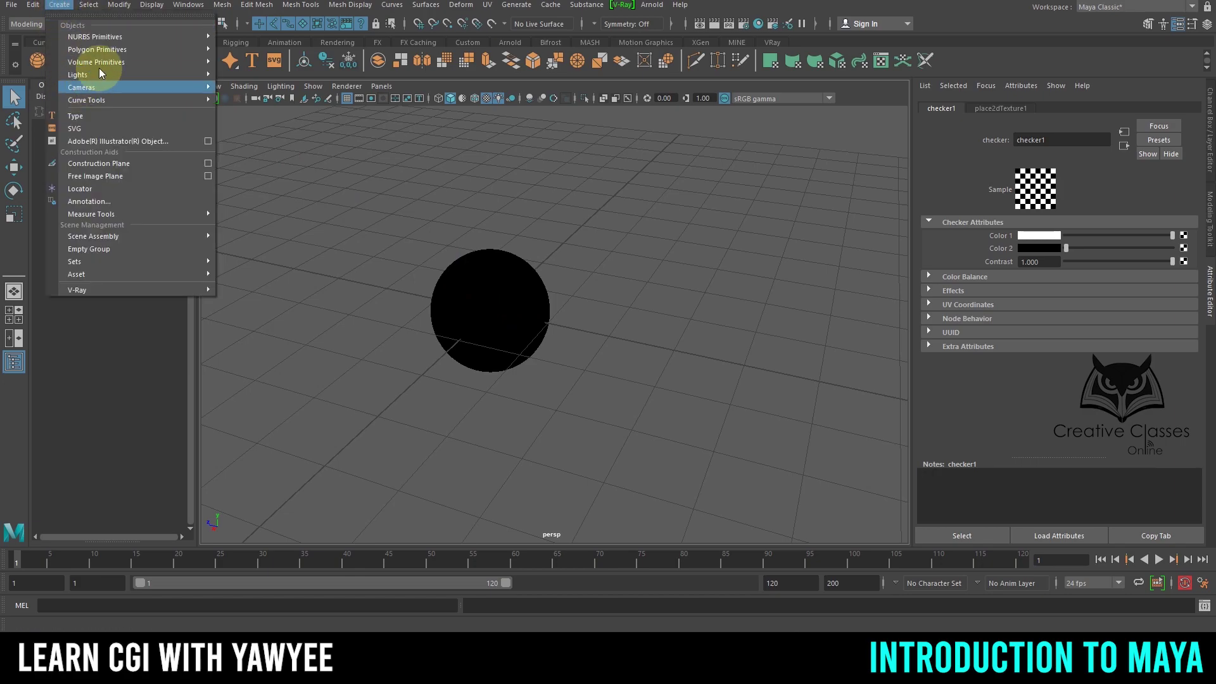
mouse_move(96, 71)
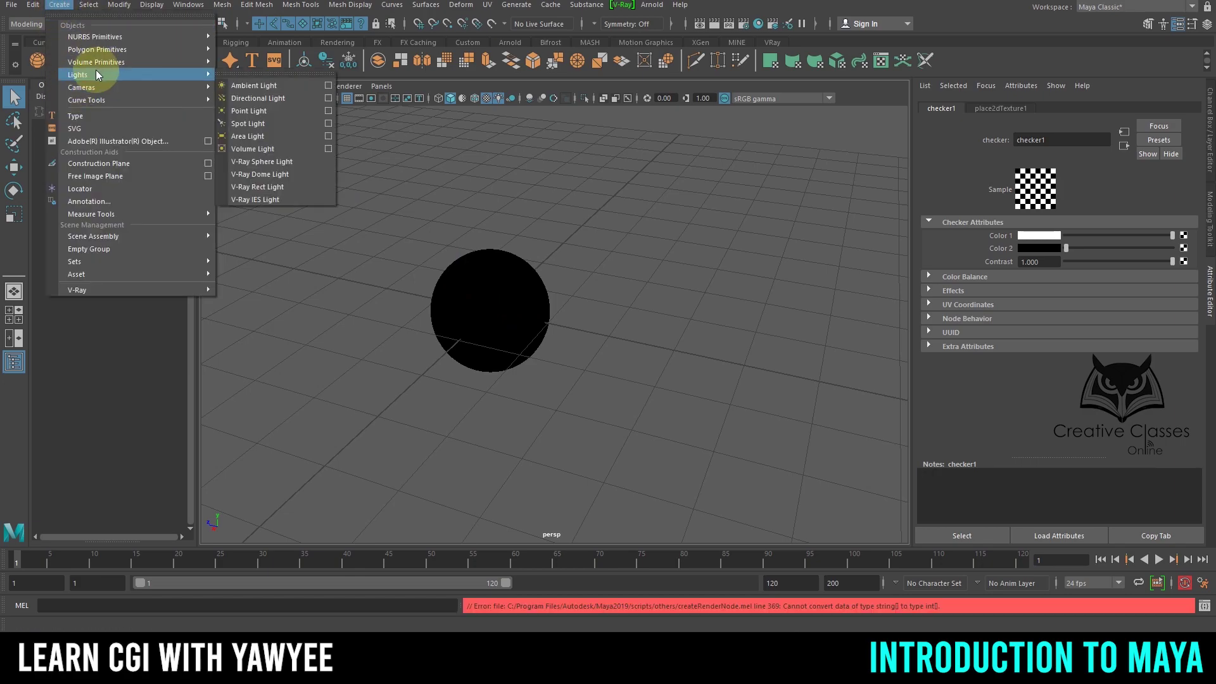
left_click(257, 111)
key("w")
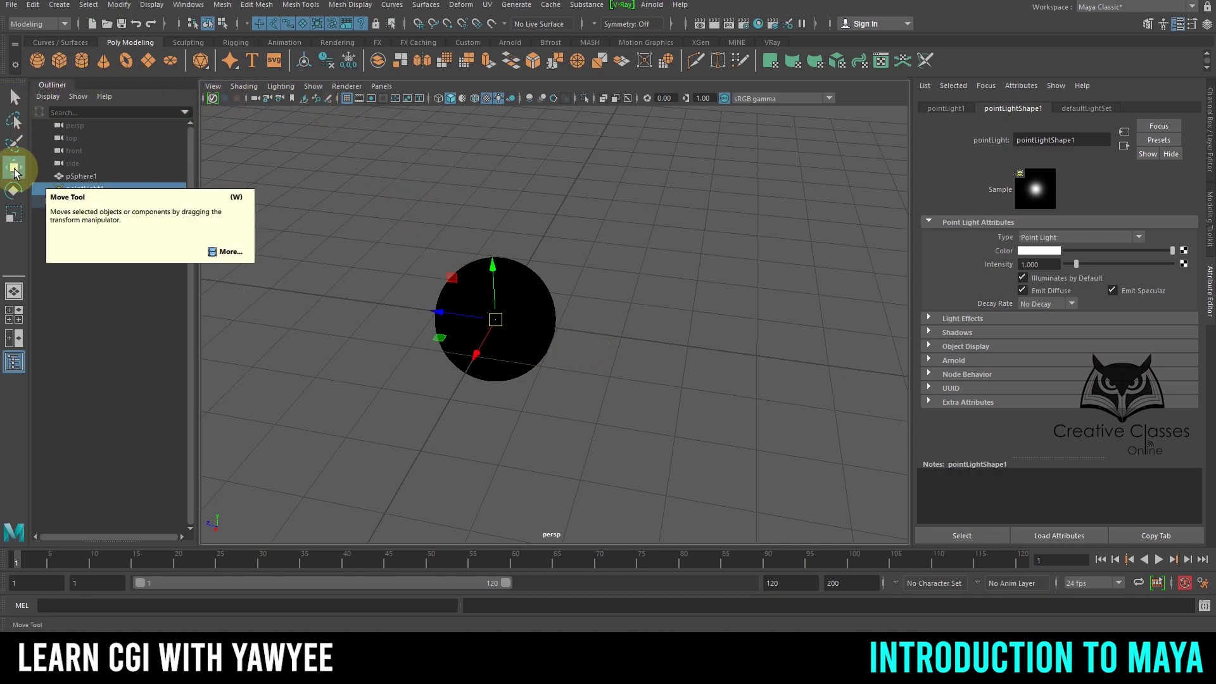
left_click_drag(441, 313, 755, 169)
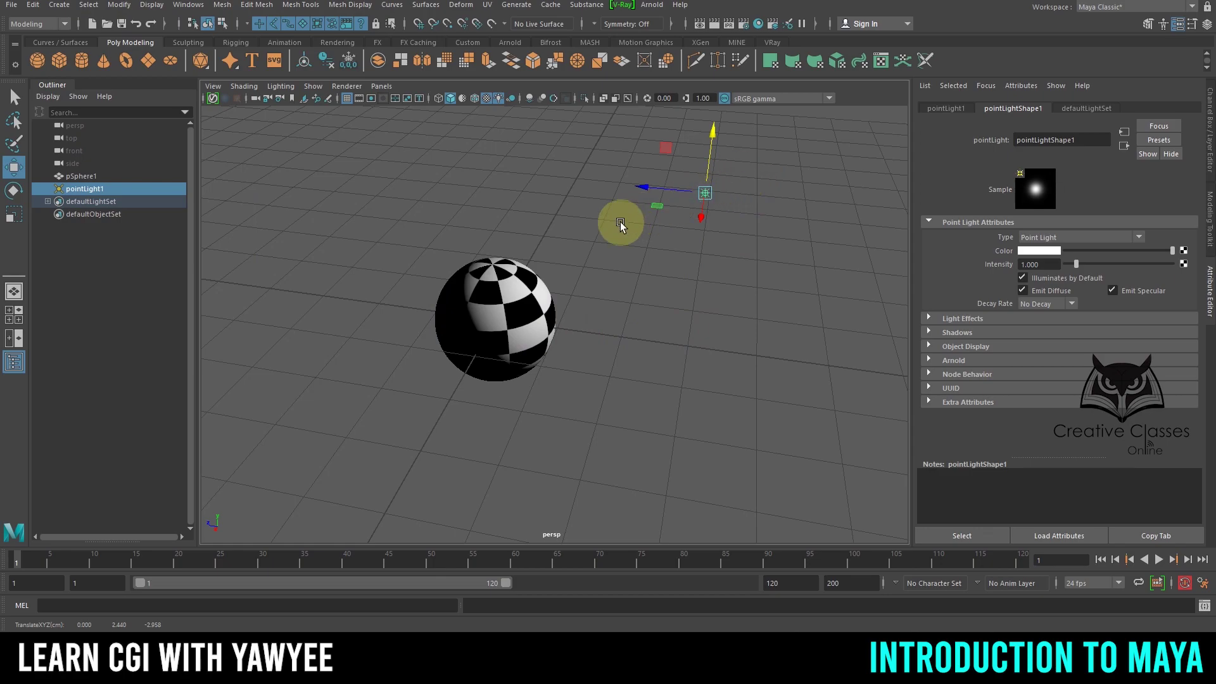
- Compare default-lit textured display with all-lights display, and move the point light slightly lower
key("6")
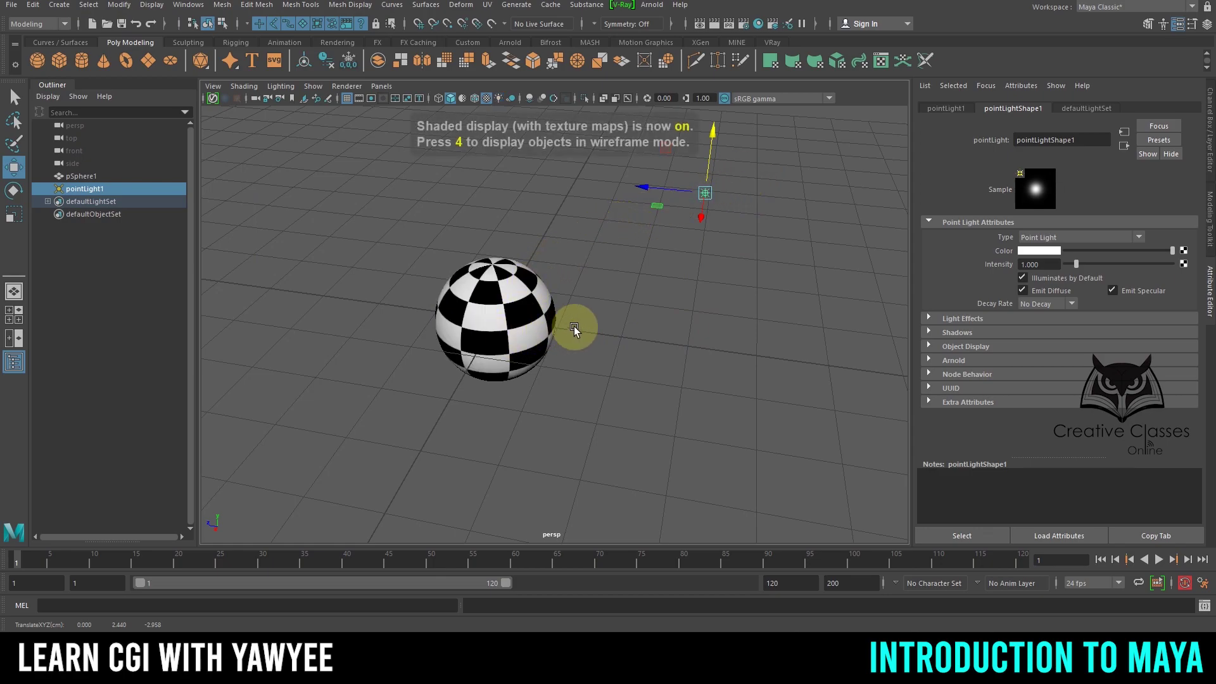
key("7")
mouse_move(711, 201)
left_mouse_down()
mouse_move(578, 168)
mouse_move(426, 440)
mouse_move(545, 122)
mouse_move(364, 241)
mouse_move(515, 420)
mouse_move(654, 179)
mouse_move(693, 218)
left_mouse_up()
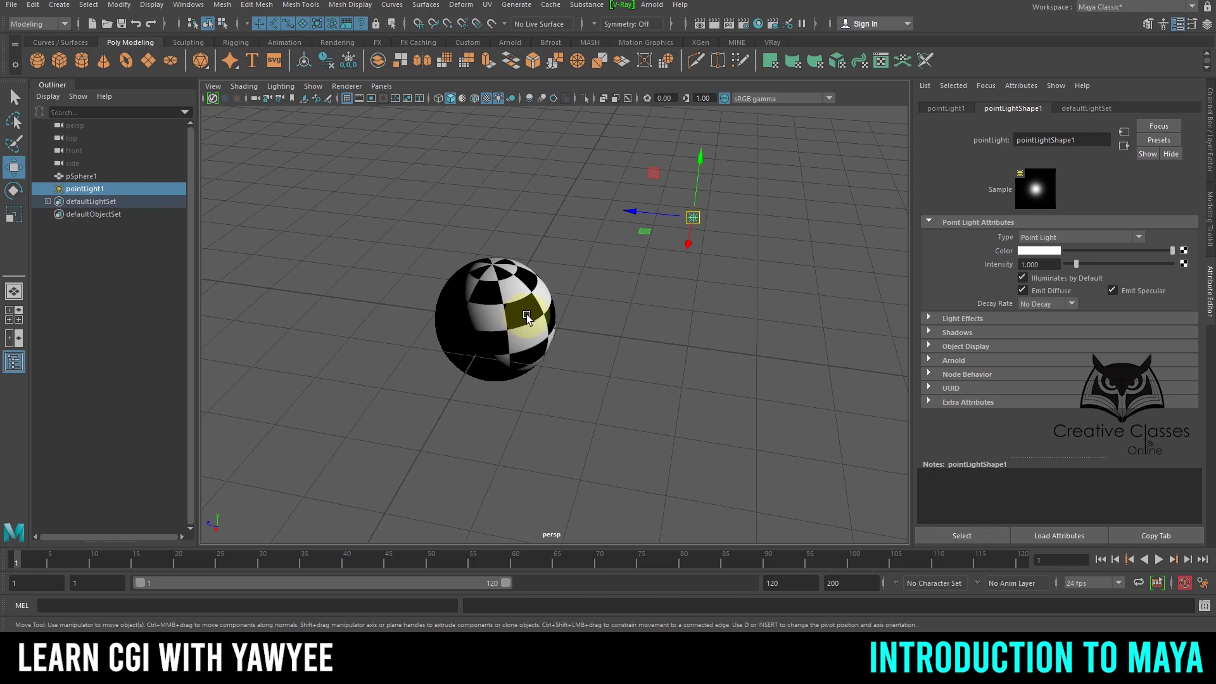
- Create a polygon cylinder and move it along Z until it stands beside the checkered sphere
left_click(82, 62)
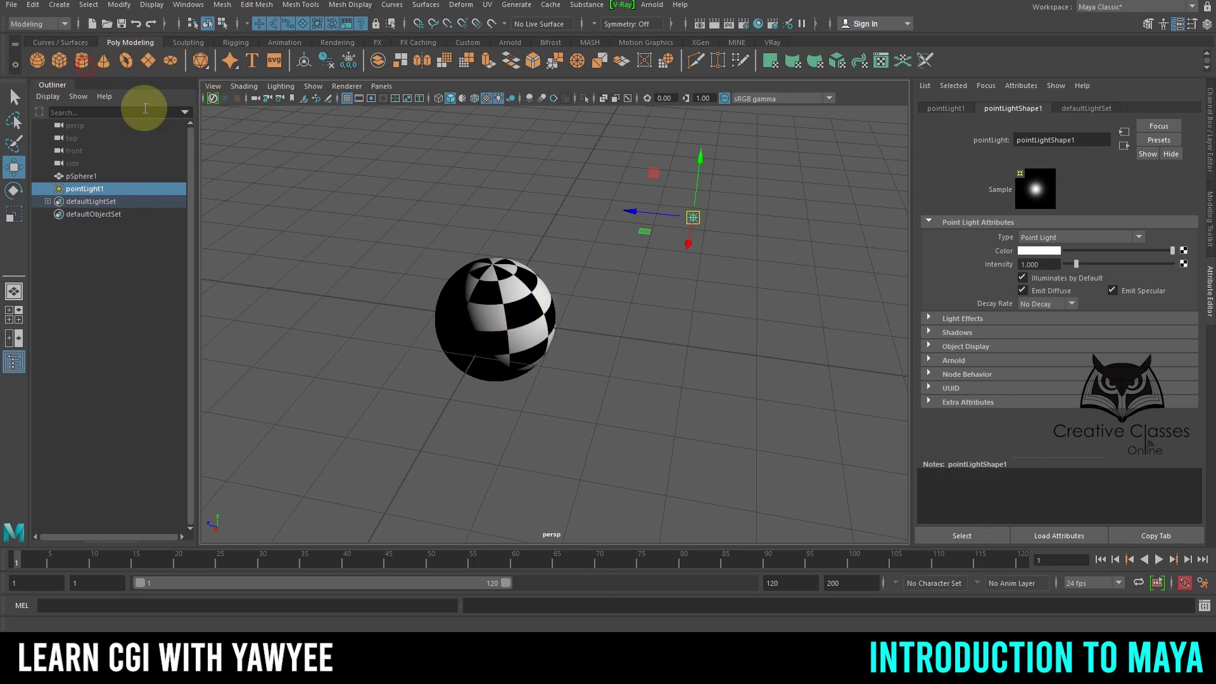
left_click_drag(457, 314, 600, 346)
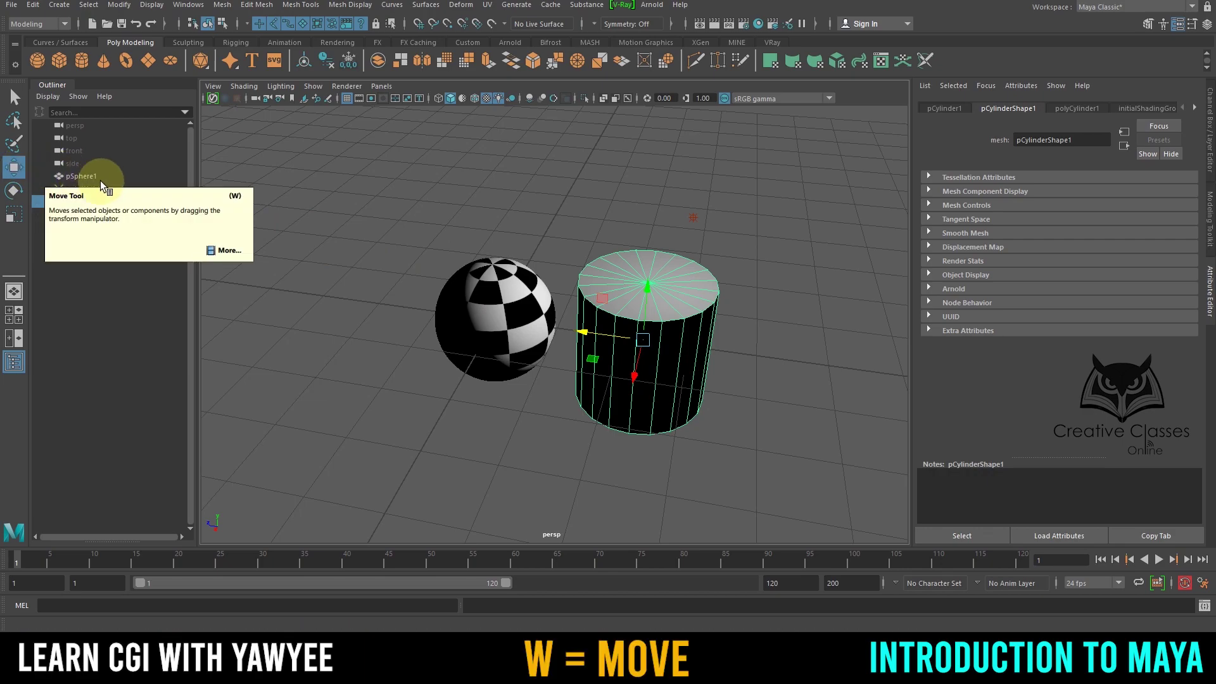
- Try rotating the cylinder about its different axes with the Rotate tool, undoing each rotation
left_click(15, 191)
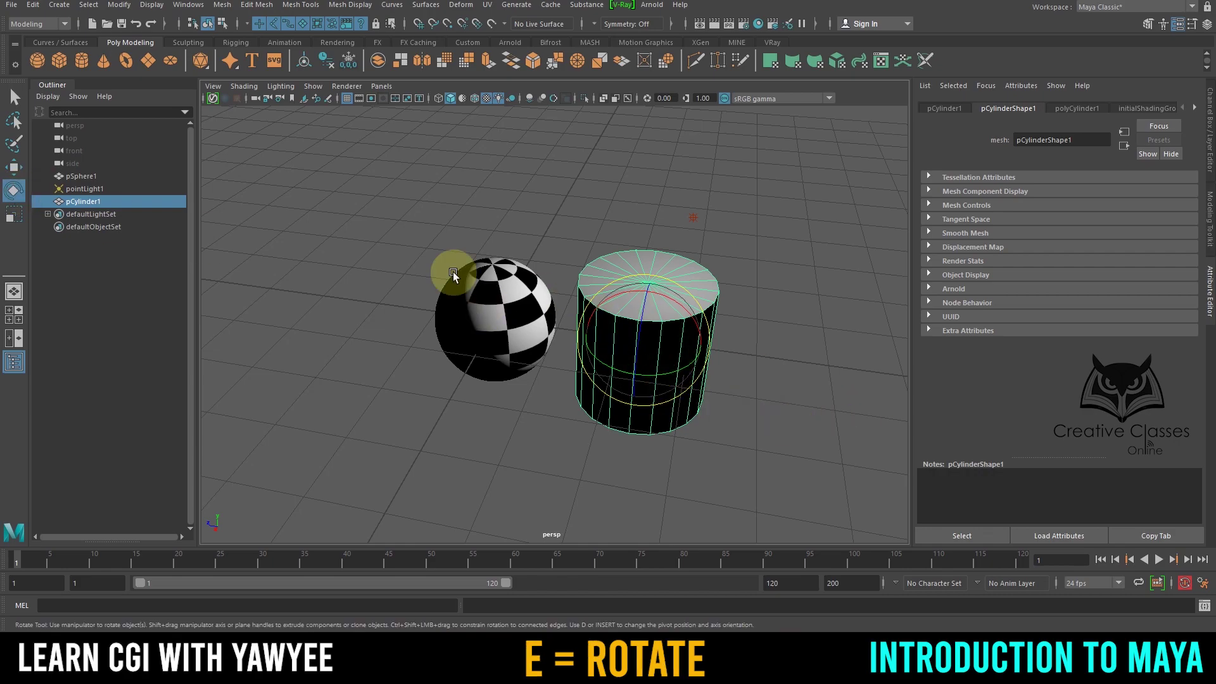
left_click_drag(659, 353, 700, 355)
key("ctrl+z")
key("ctrl+z")
key("ctrl+z")
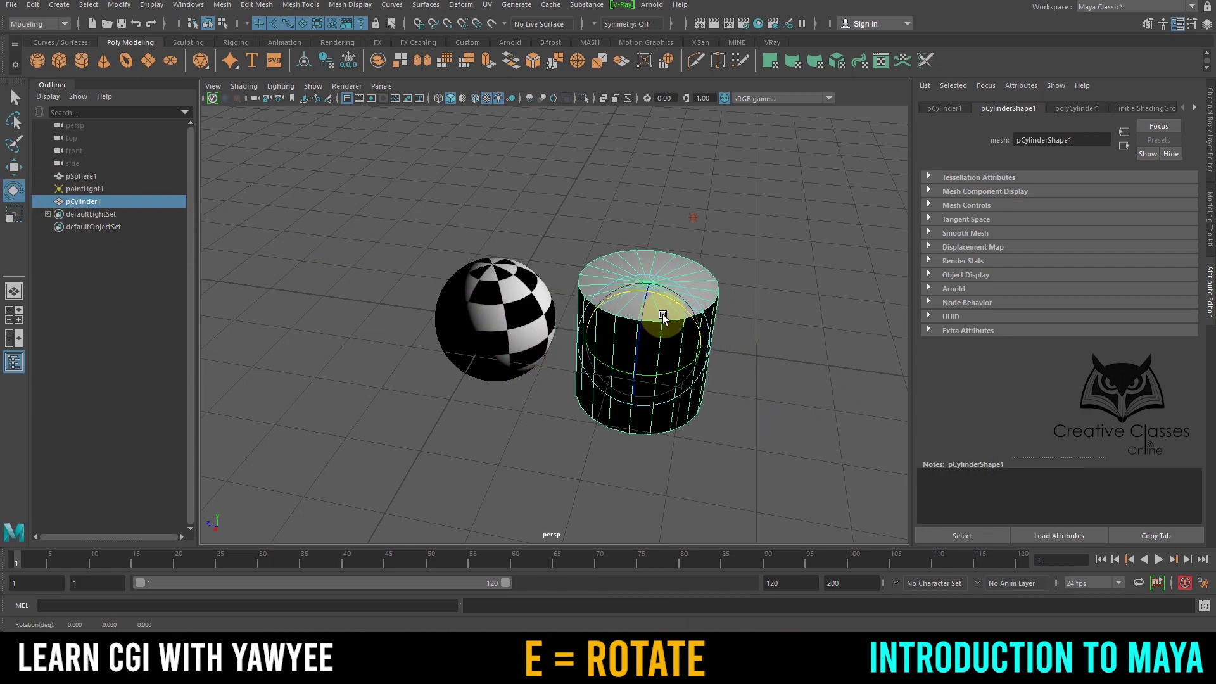
key("ctrl+z")
key("ctrl+z")
key("ctrl+z")
key("ctrl+z")
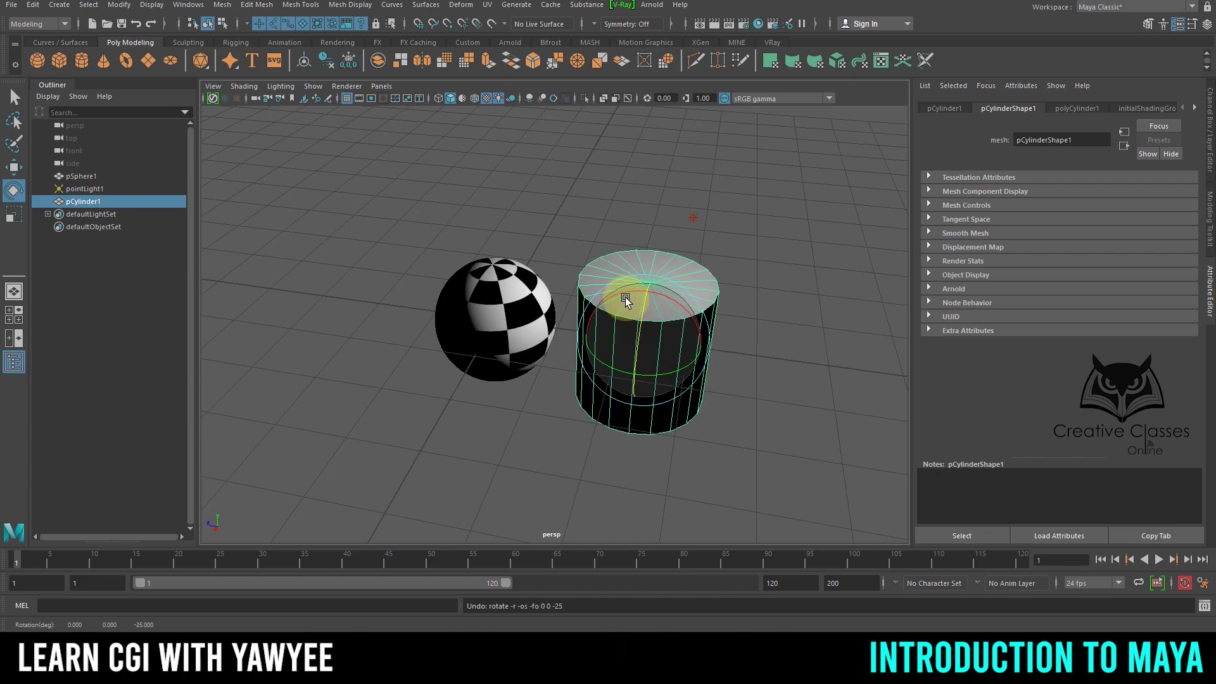
key("ctrl+z")
key("ctrl+z")
key("ctrl+z")
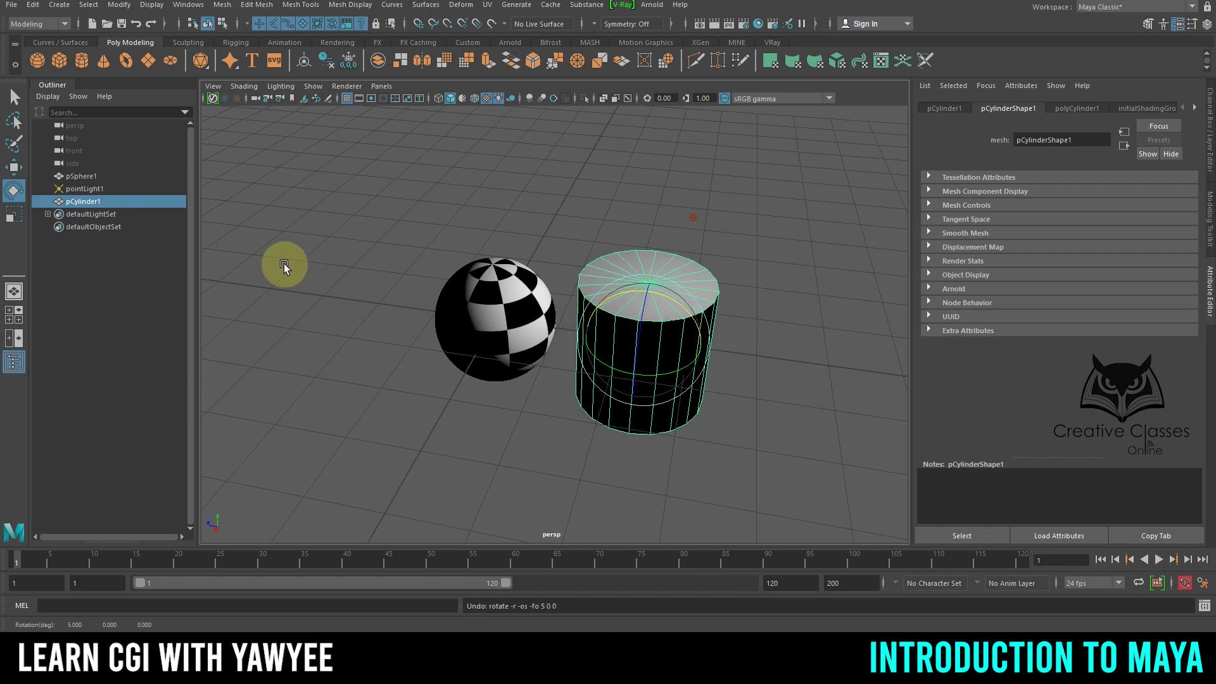
- Scale the cylinder up slightly and uniformly with the Scale tool
left_click(13, 214)
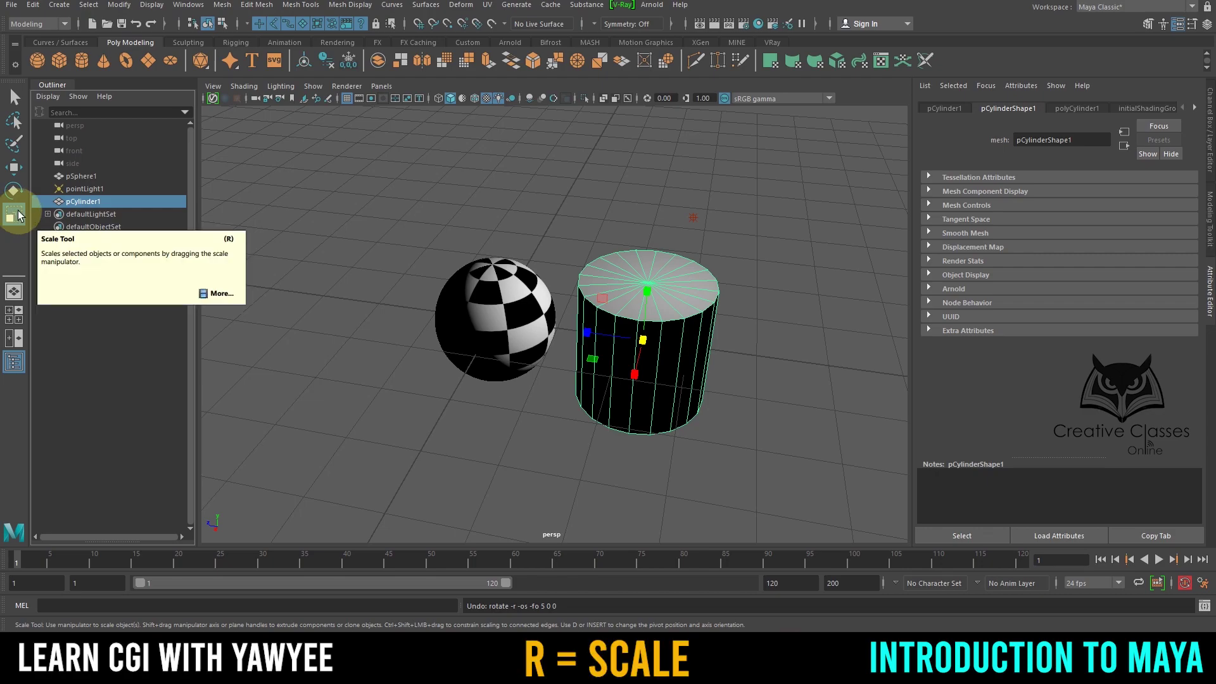
left_click_drag(683, 336, 627, 345)
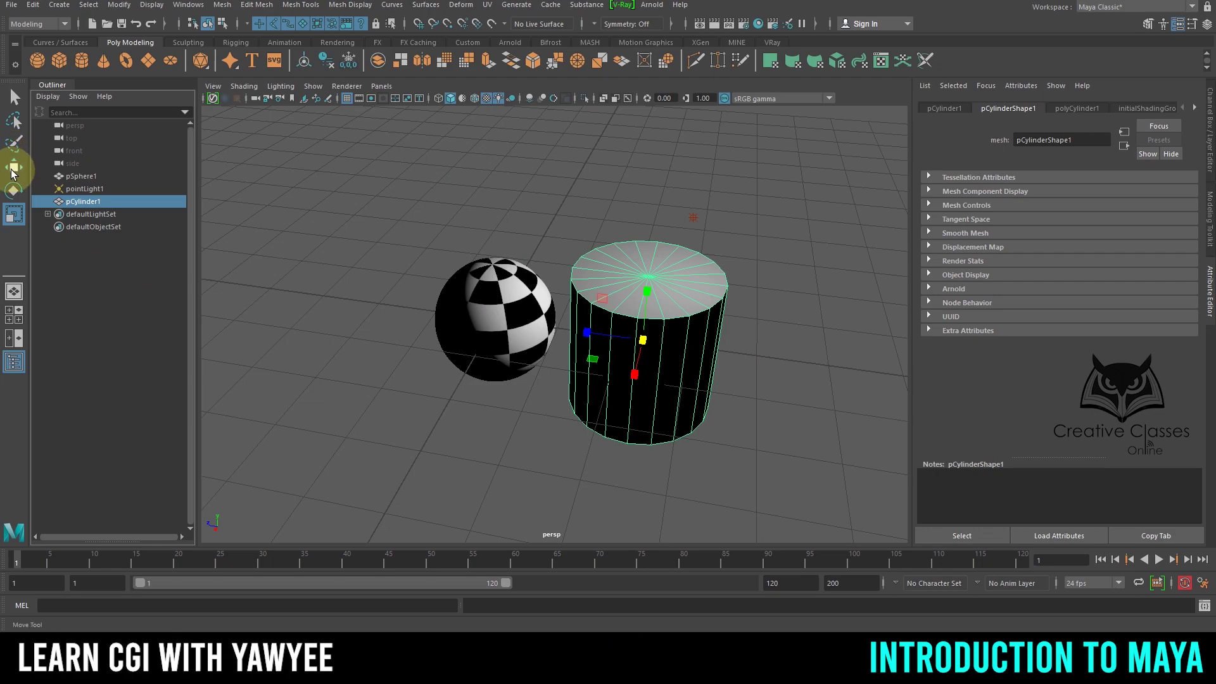
- Cycle through the Select, Move, Rotate and Scale tools, finishing with the Move tool active
key("q")
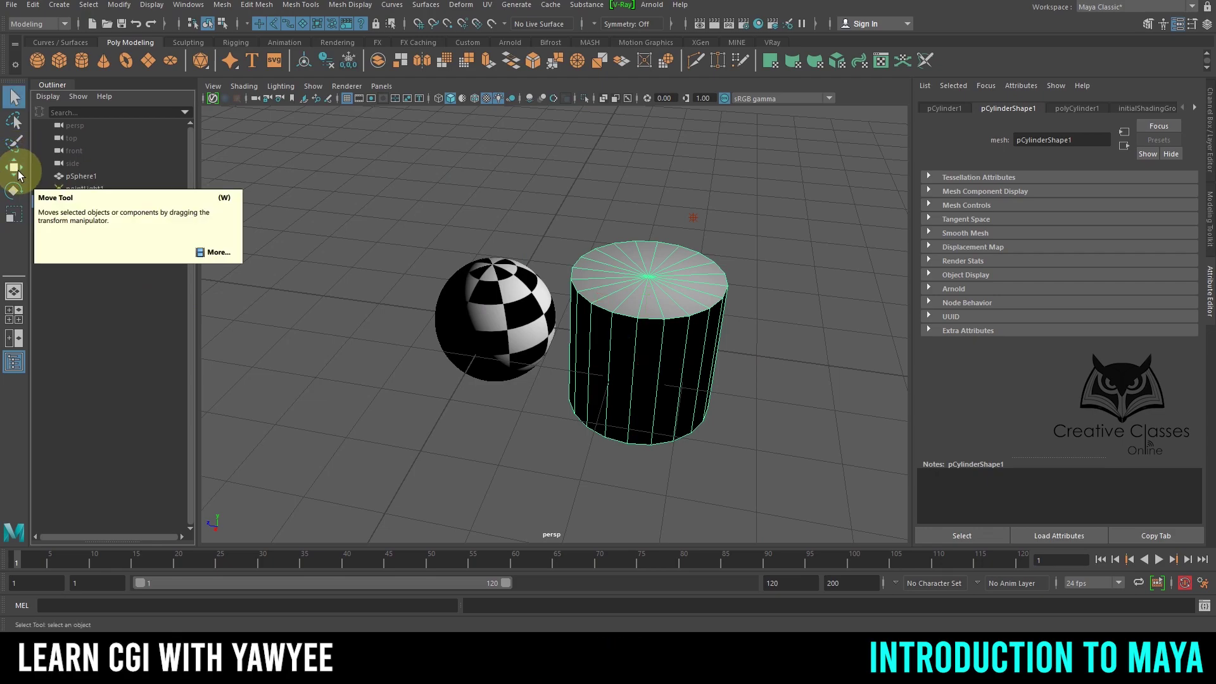
left_click(14, 168)
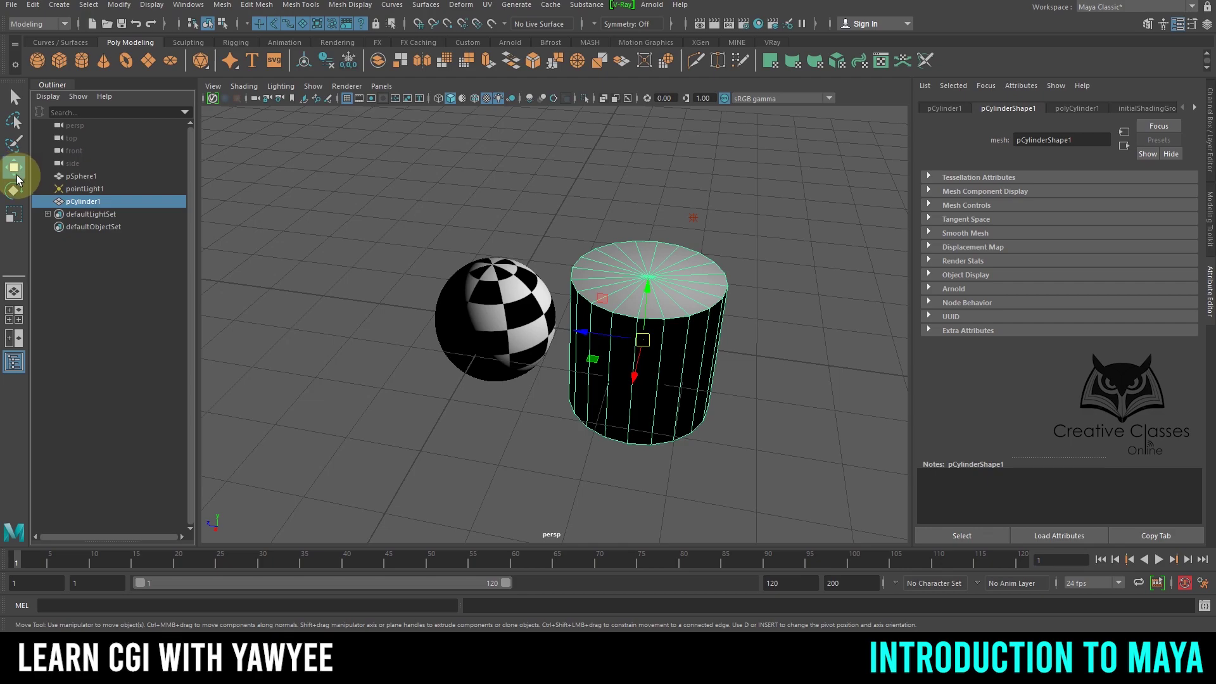
left_click(15, 190)
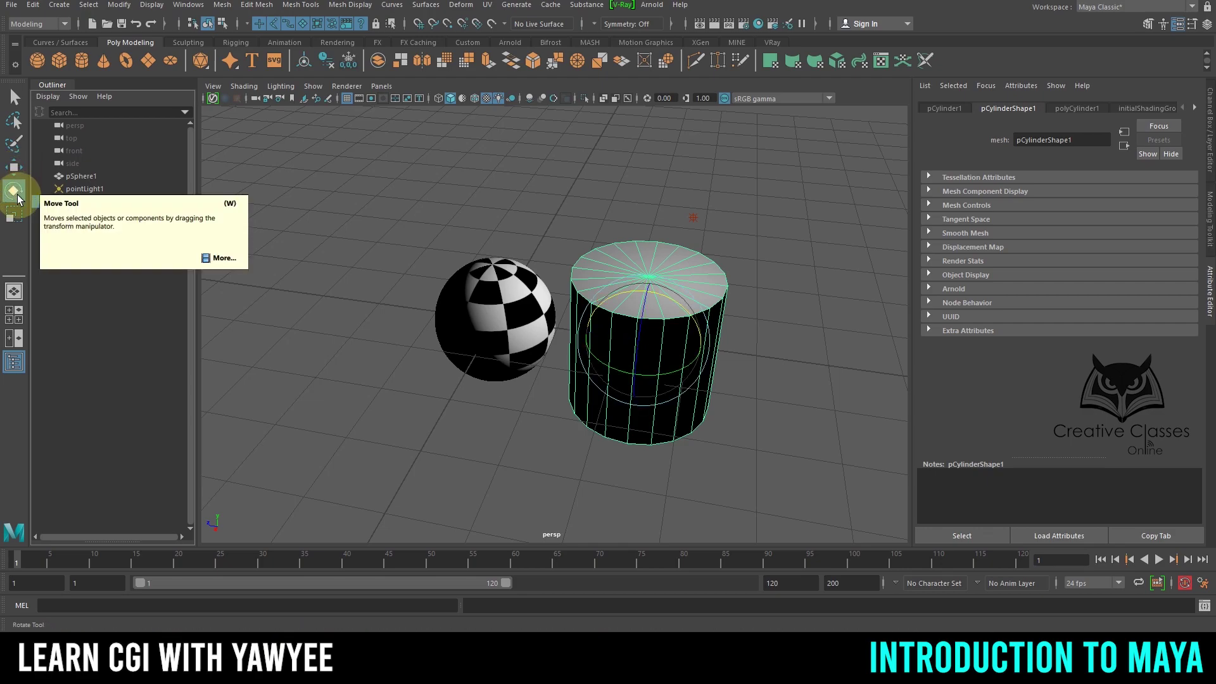
key("r")
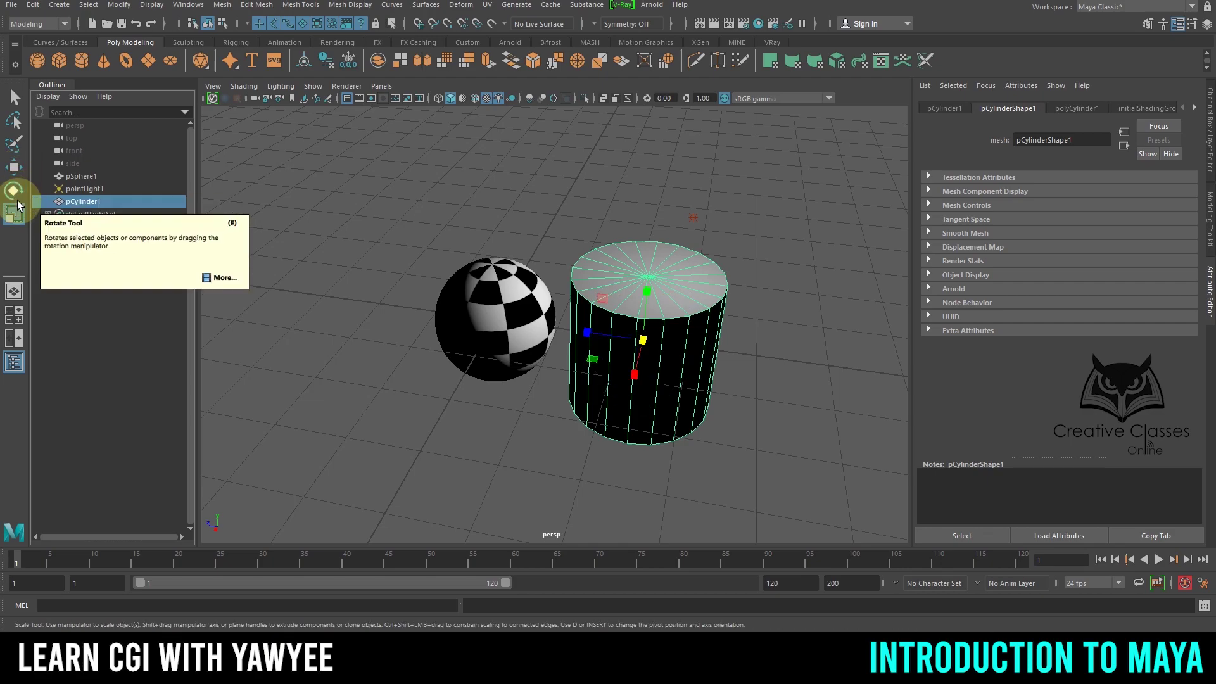
key("q")
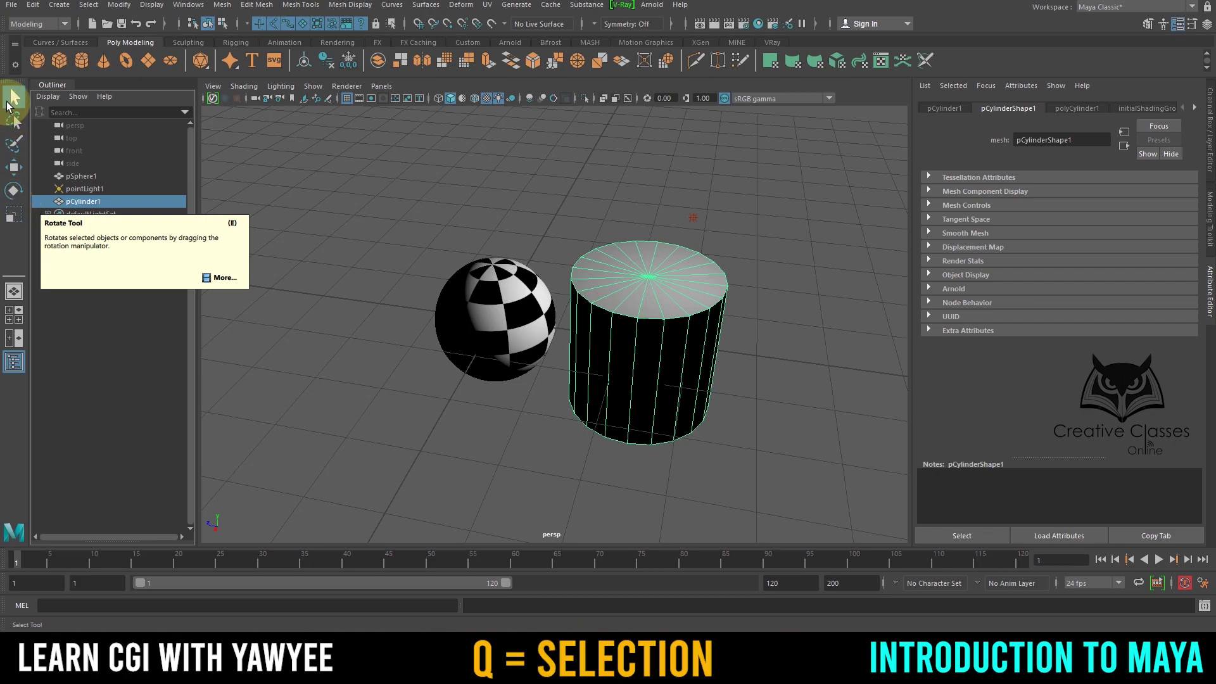
key("w")
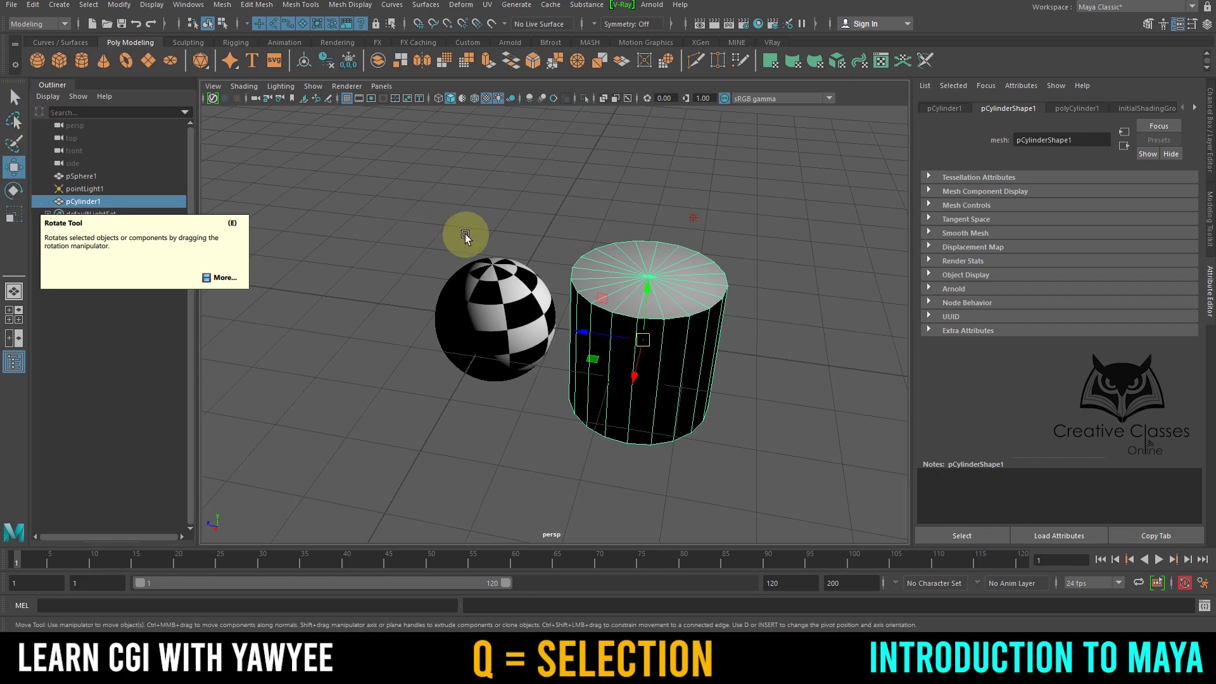
key("q")
key("w")
key("q")
key("w")
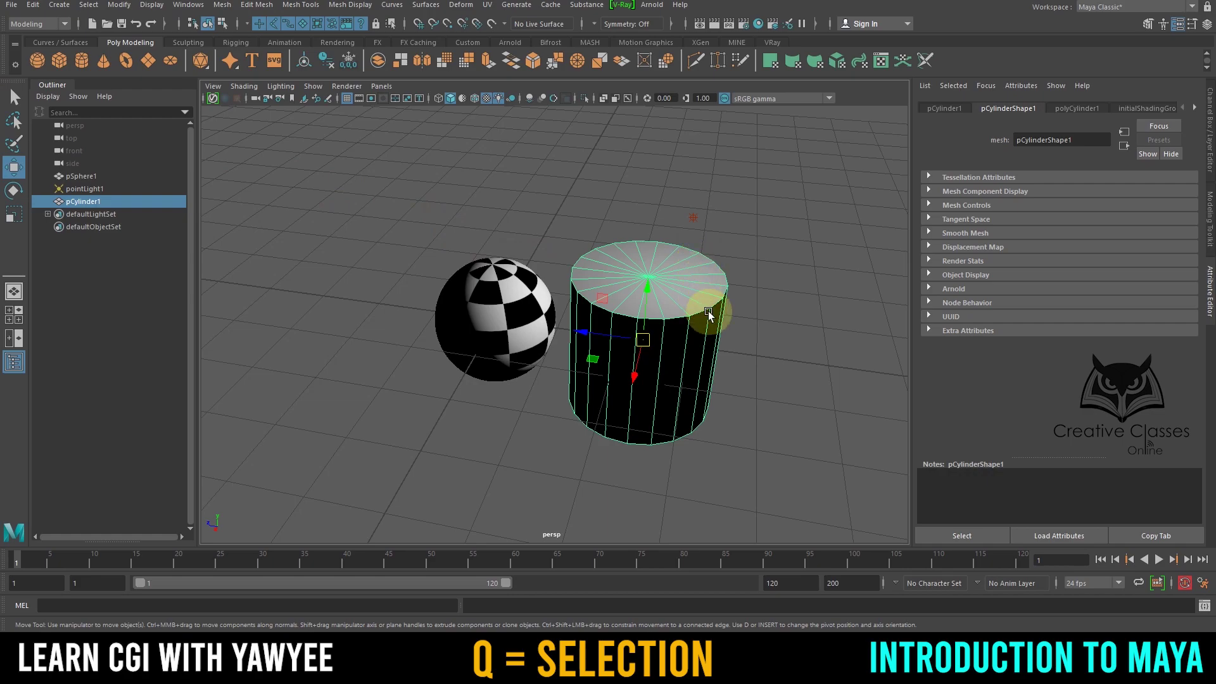
- Scrub through the timeline and play back the scene
left_click_drag(707, 310, 733, 355, "alt")
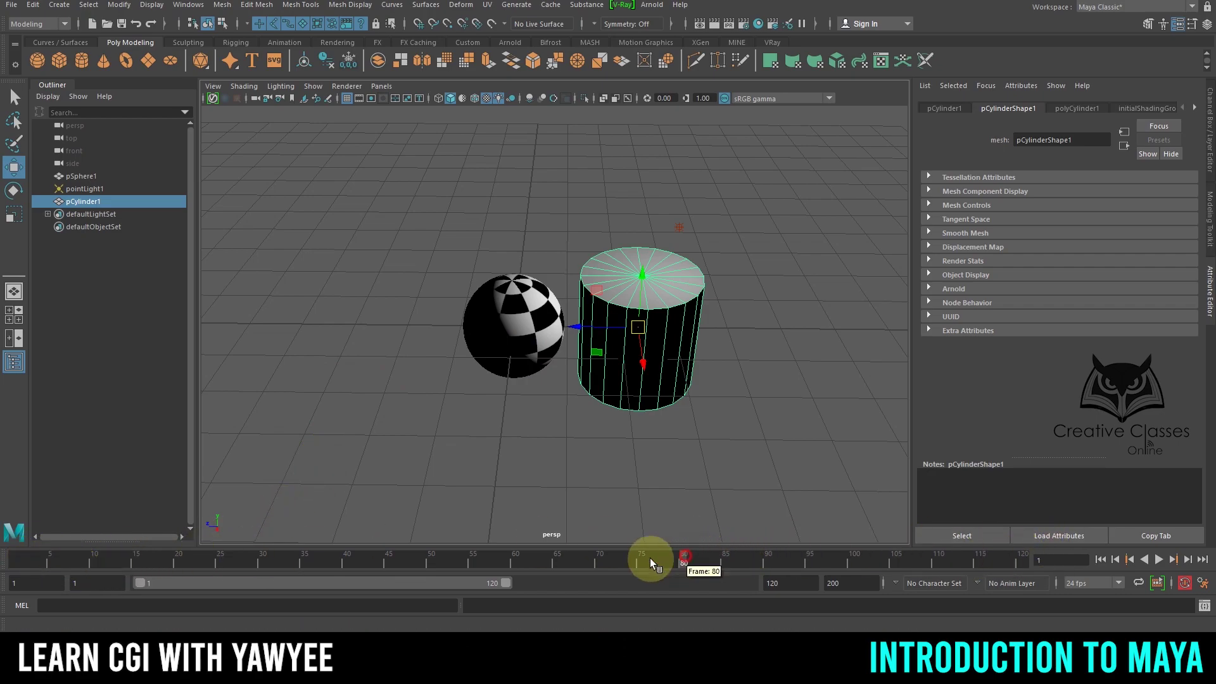
key("alt+v")
left_click(1158, 560)
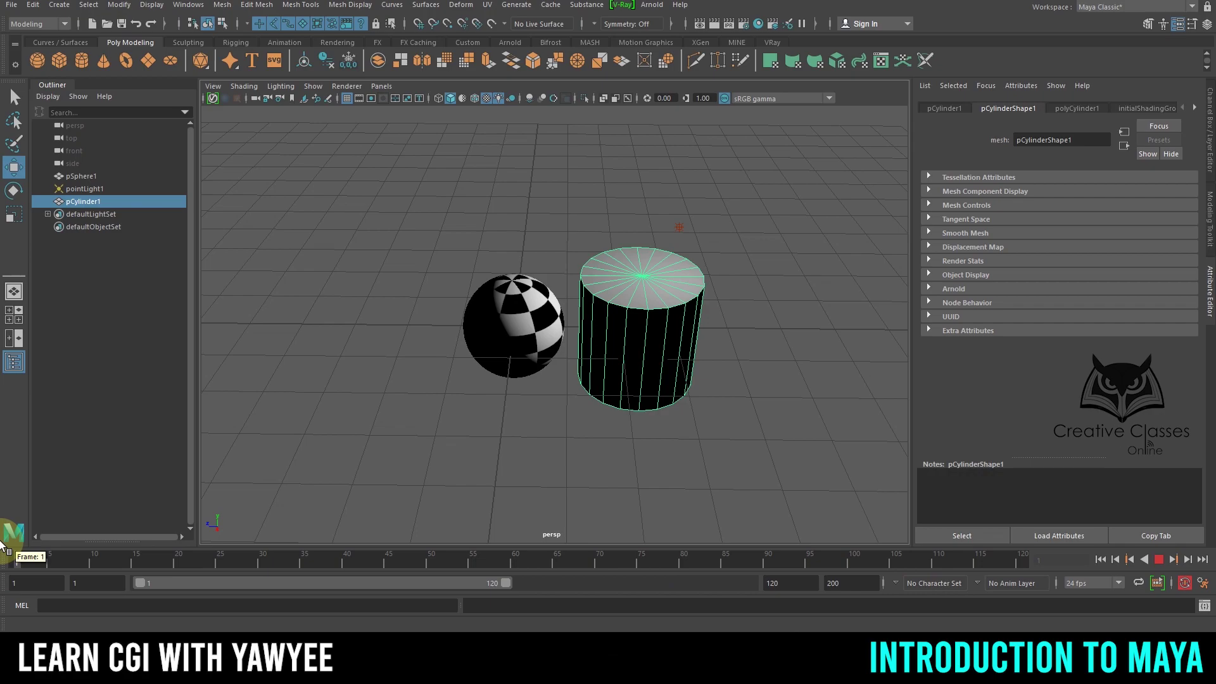
- Key the cylinder on the opposite side of the sphere at frame 1, and move it along Z past the sphere at frame 120
left_click_drag(587, 326, 501, 290, "alt")
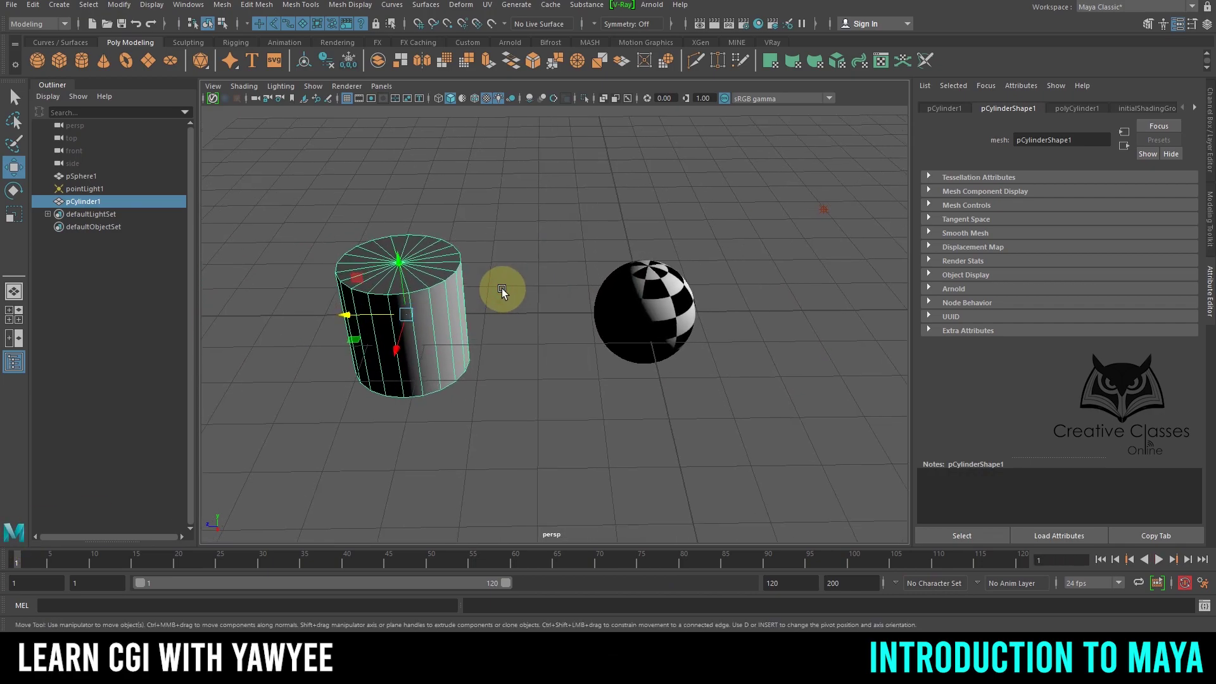
key("s")
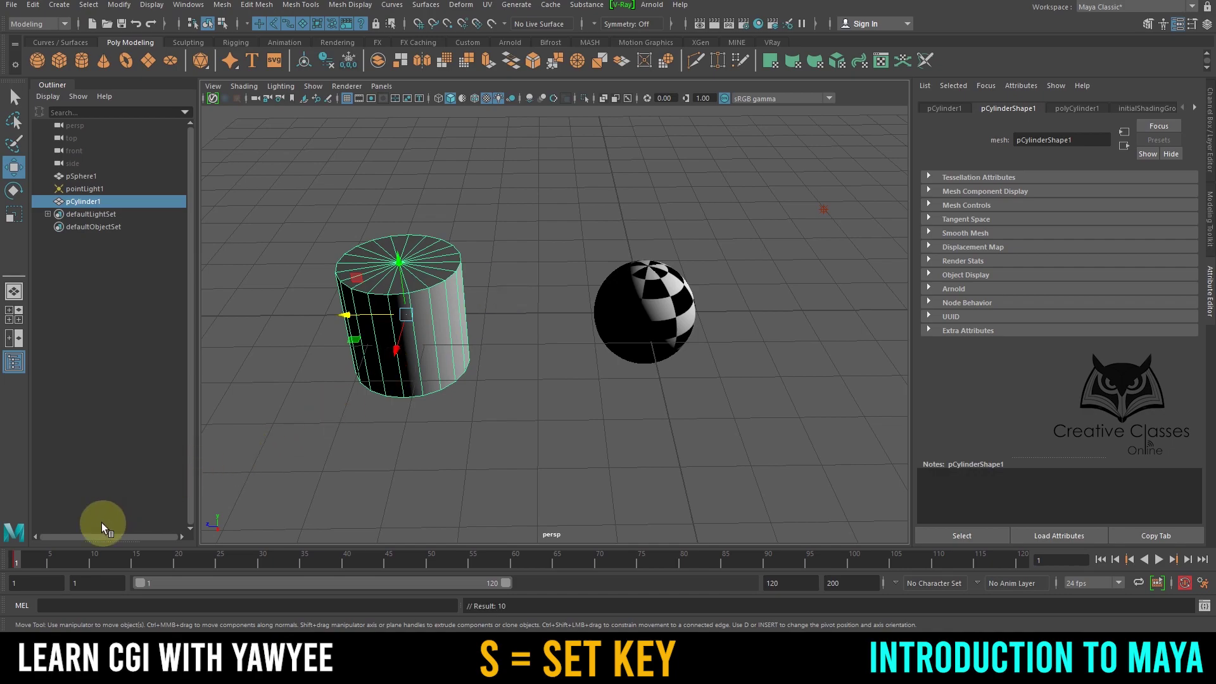
left_click_drag(996, 565, 1020, 560)
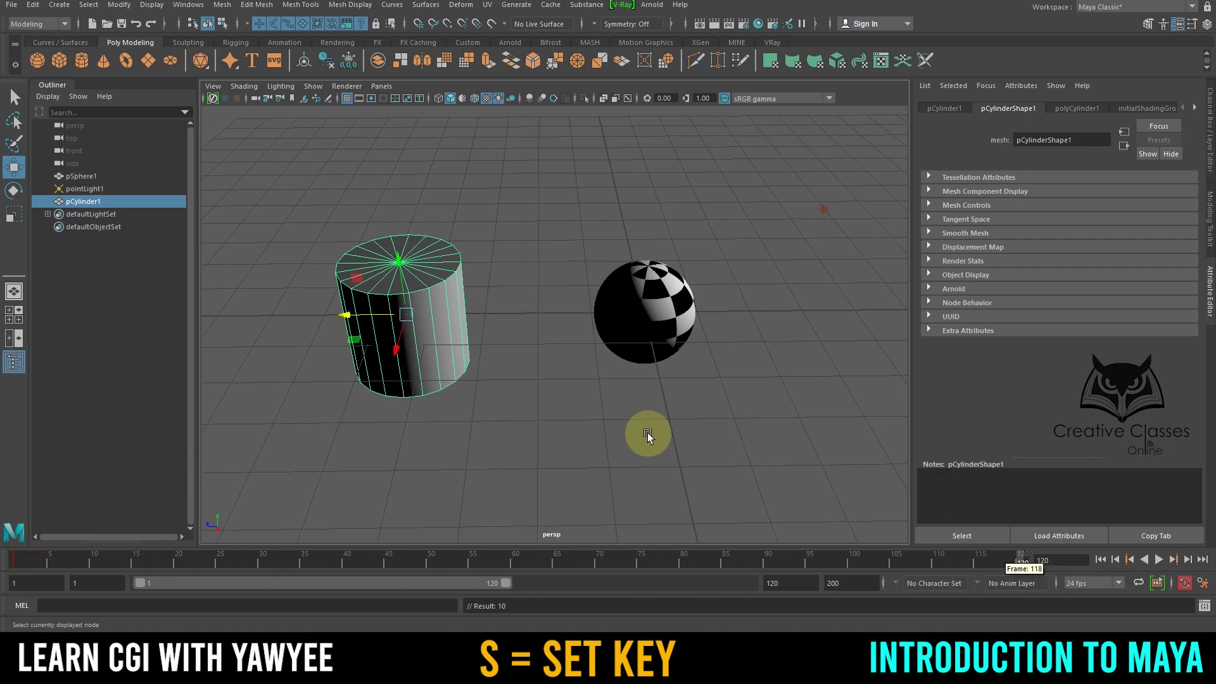
left_click_drag(356, 315, 886, 326)
middle_click_drag(677, 370, 480, 343, "alt")
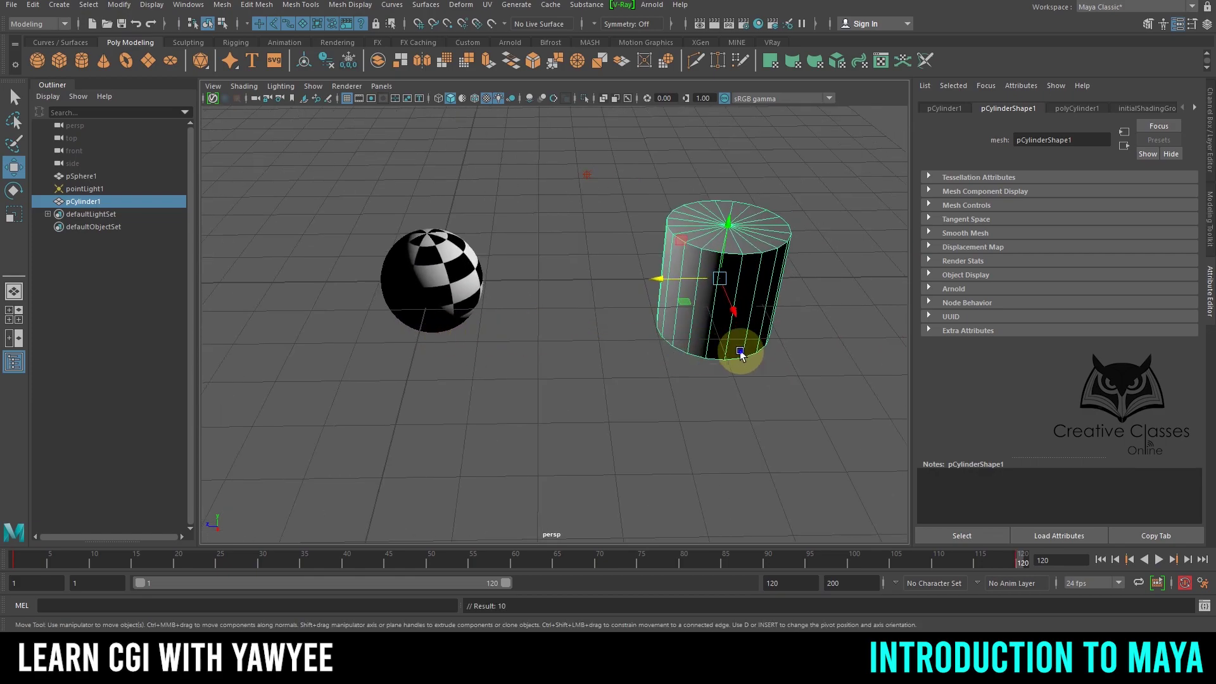
scroll(738, 344, "down", 3)
- Rotate the cylinder freely about several axes at frame 60, and return the time slider to frame 1
left_click_drag(1007, 562, 514, 534)
key("e")
left_click_drag(491, 288, 535, 310)
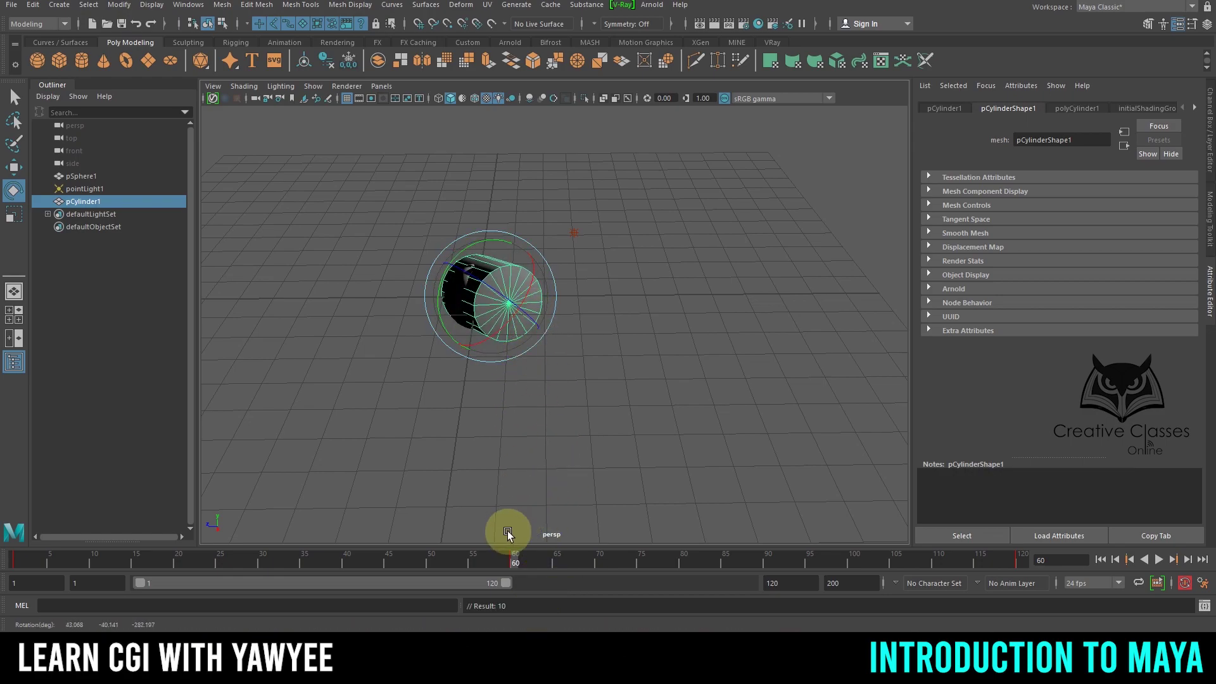
left_click_drag(507, 534, 13, 562)
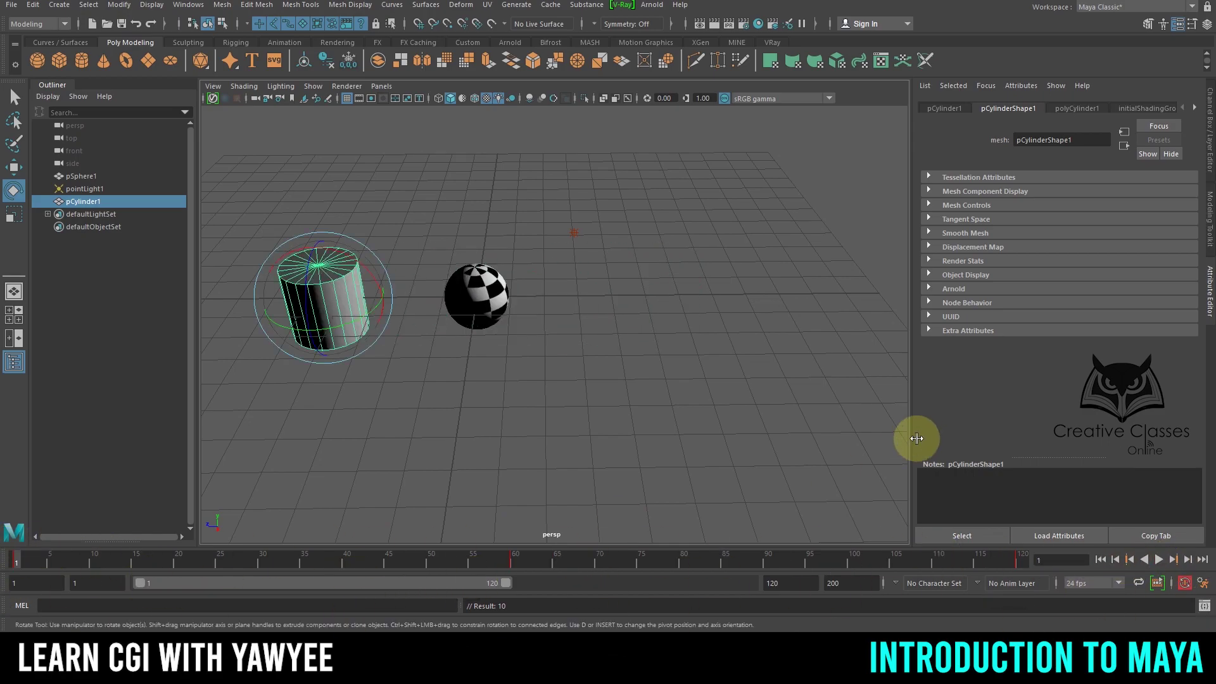
left_click_drag(689, 325, 590, 268, "alt")
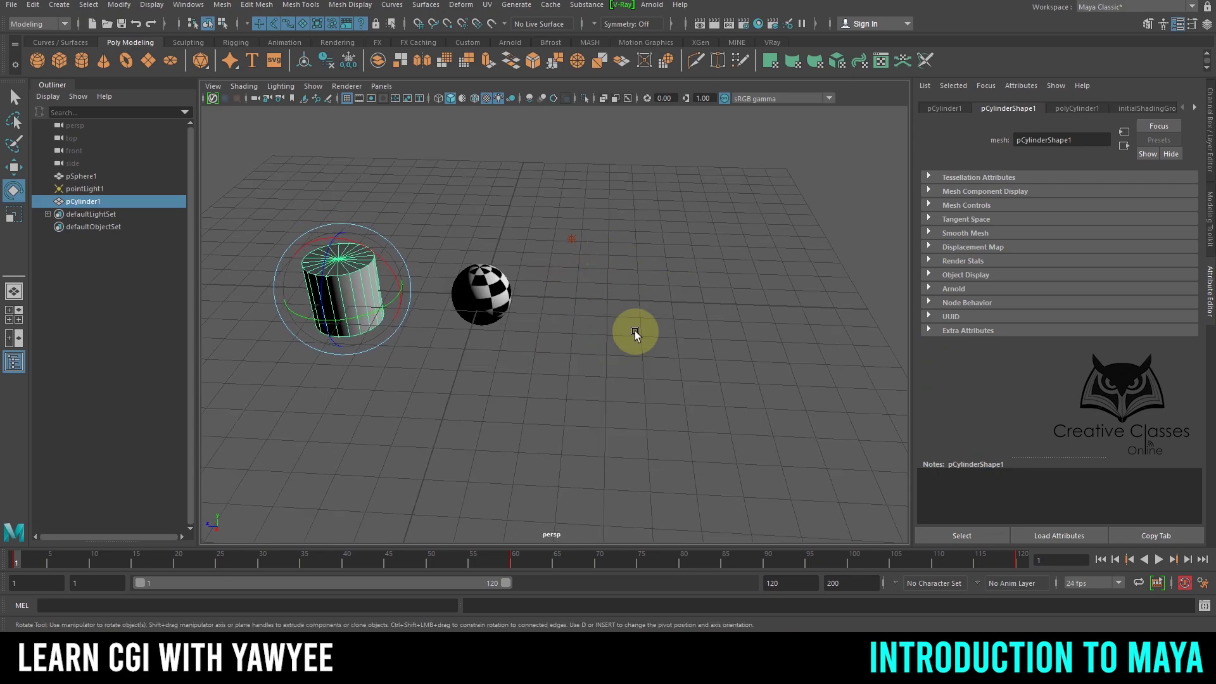
- Examine the scene in the four-view layout with nothing selected, maximize the top view, and return to the maximized perspective view
key("space")
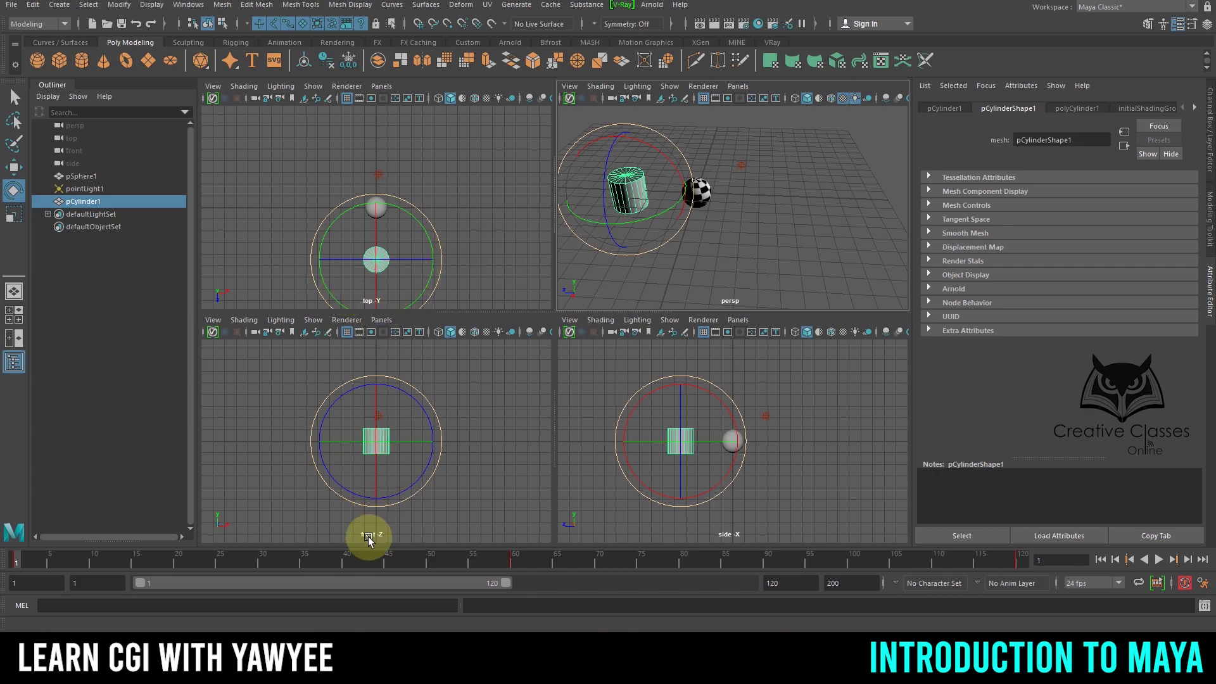
left_click(750, 225)
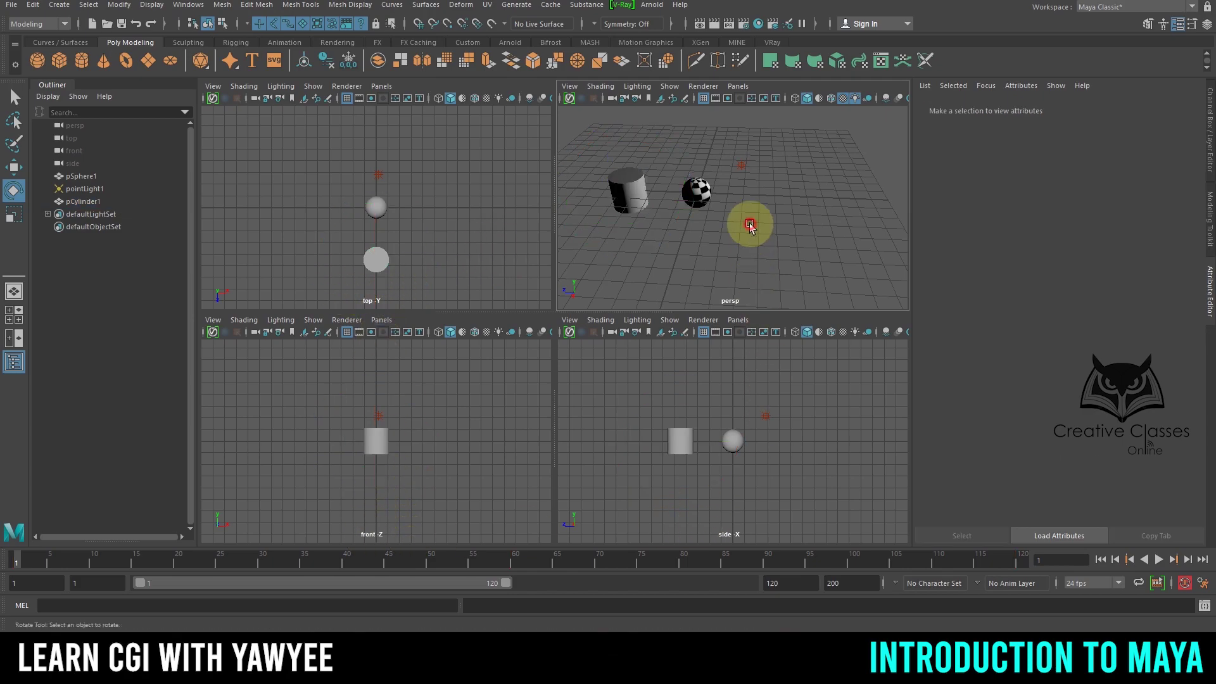
left_click(448, 230)
key("space")
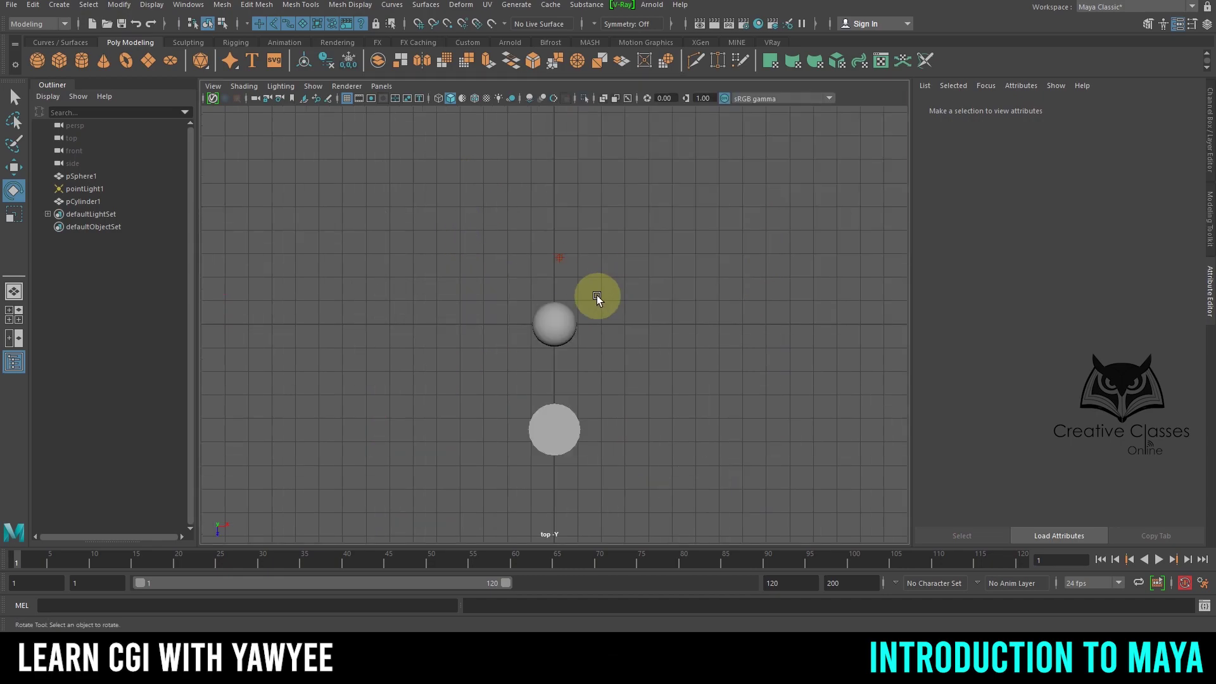
key("space")
left_click(797, 249)
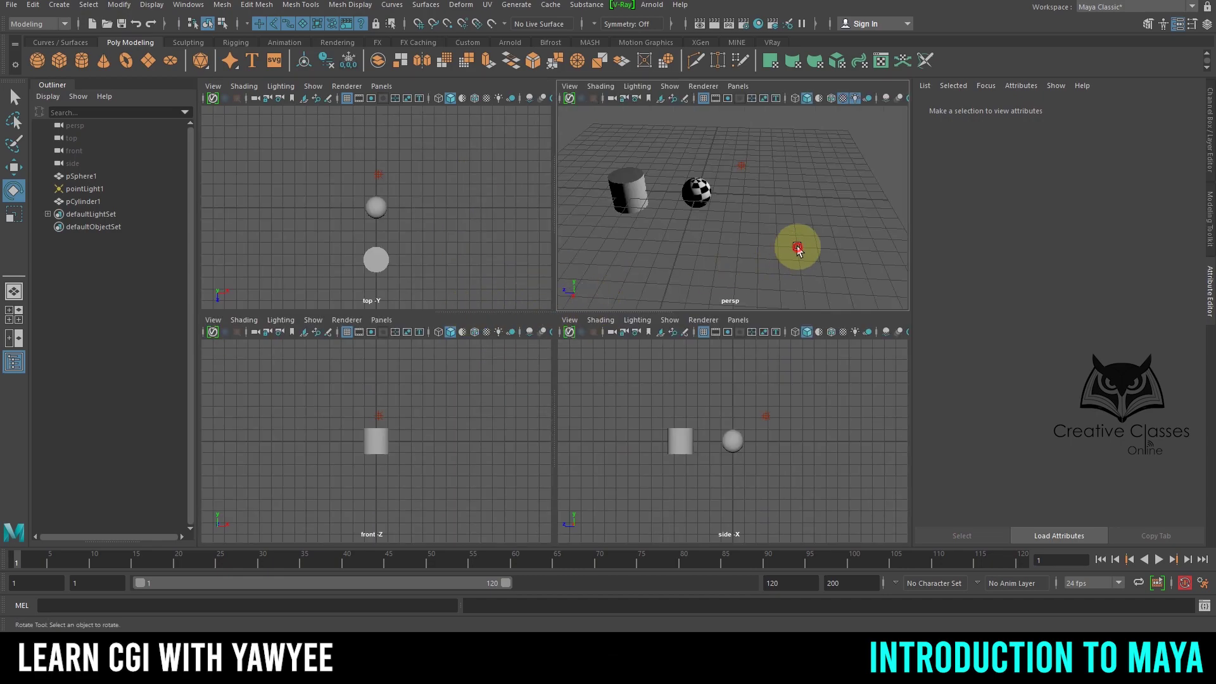
key("space")
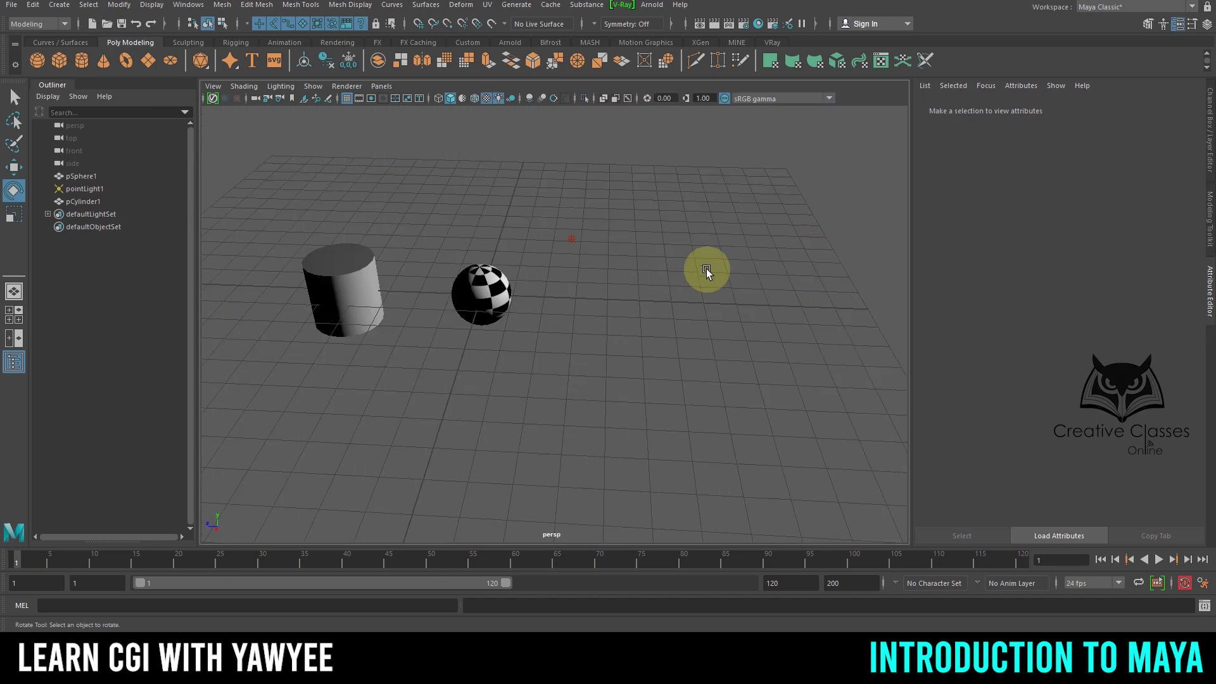
left_click_drag(576, 288, 629, 303, "alt")
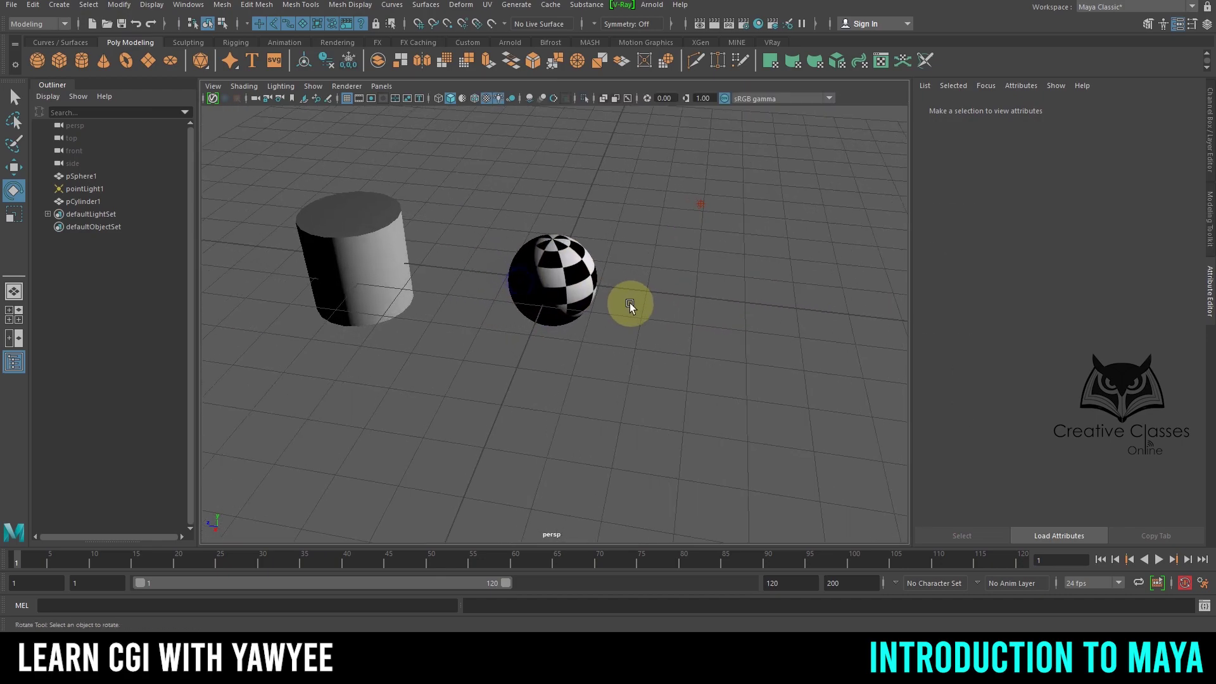
left_click_drag(523, 286, 470, 192, "alt")
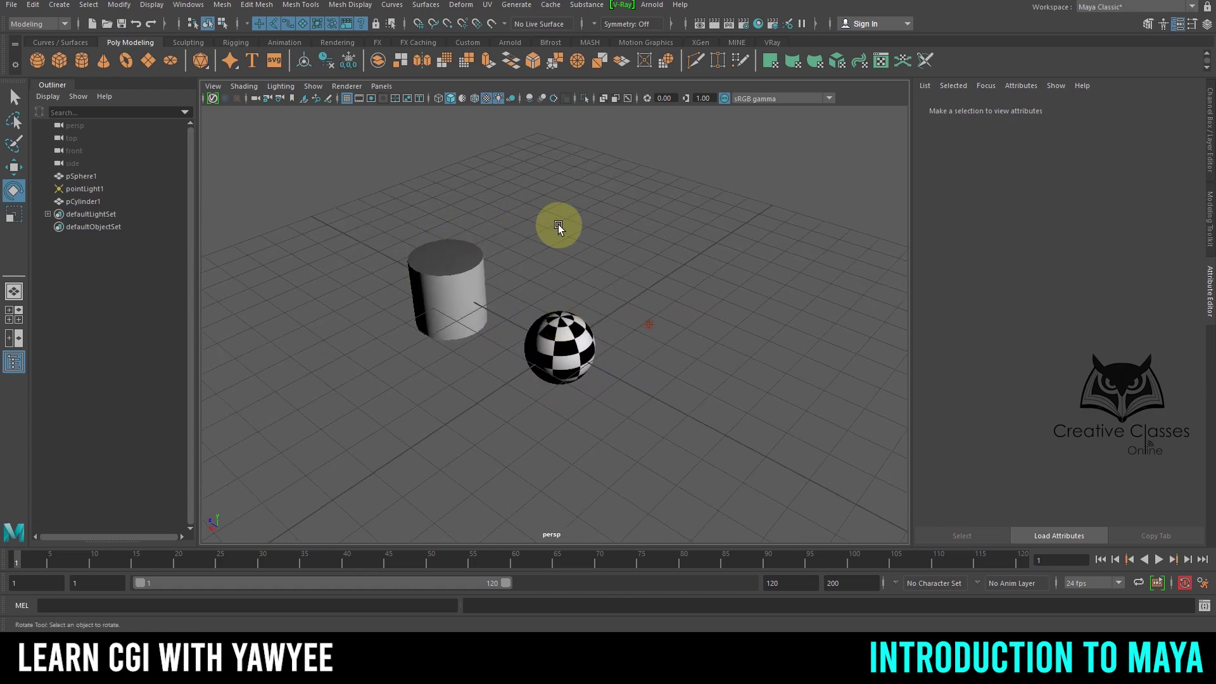
- Switch the maximized viewport directly between the front, top and perspective views using the hotbox, ending in perspective
key("space")
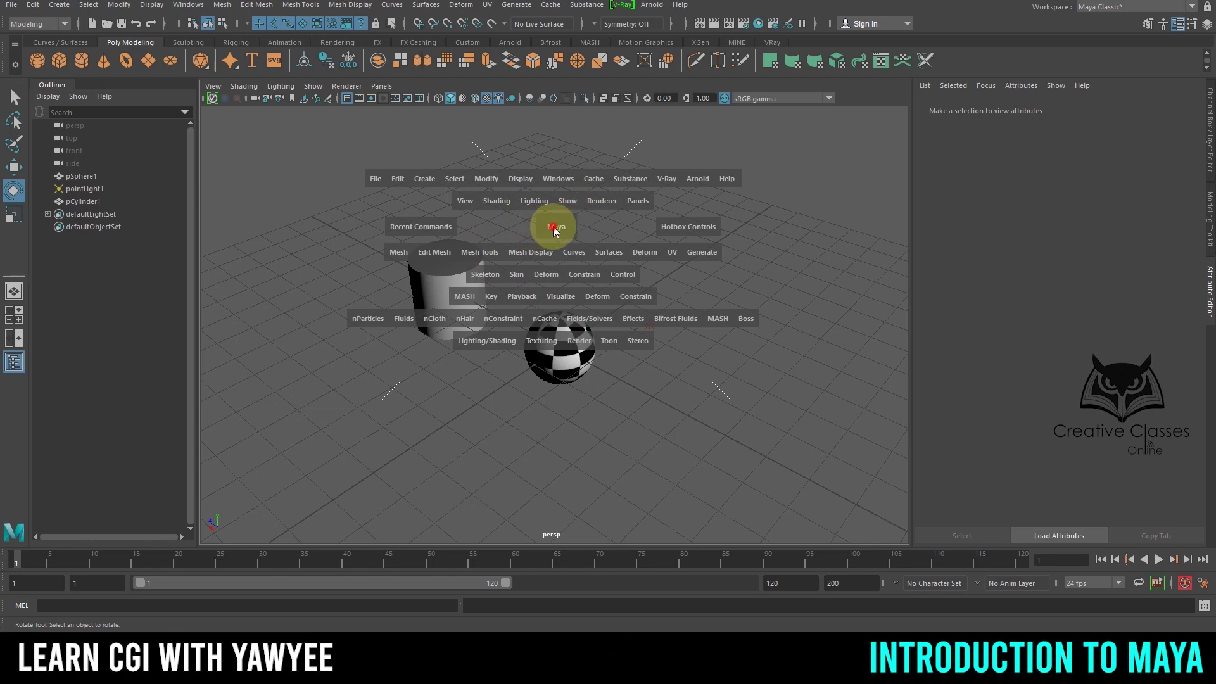
left_click_drag(553, 226, 538, 250)
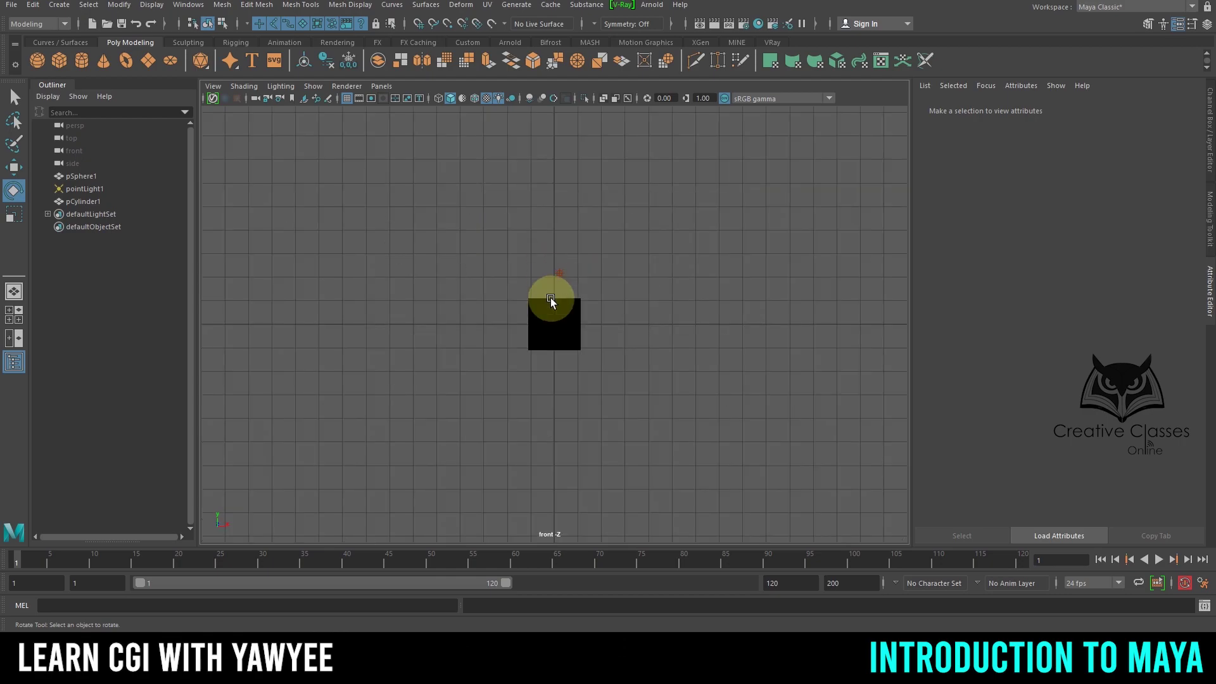
key("space")
left_click_drag(551, 298, 405, 290)
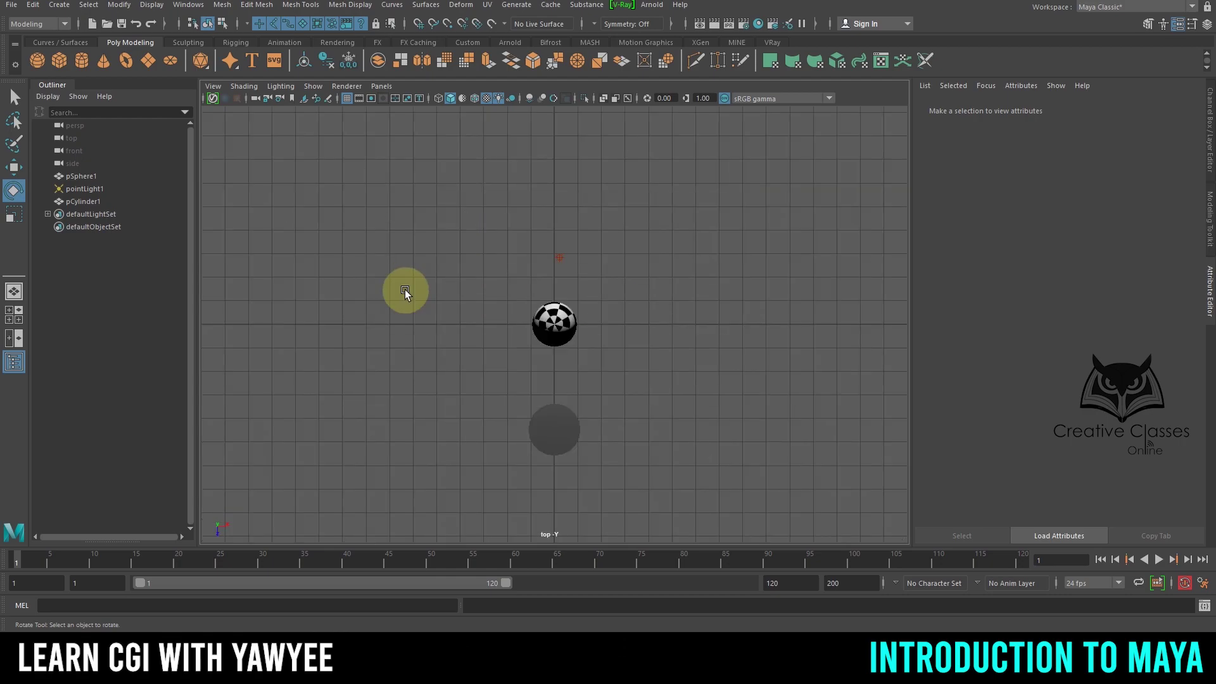
key("space")
left_click_drag(526, 309, 533, 203)
key("space")
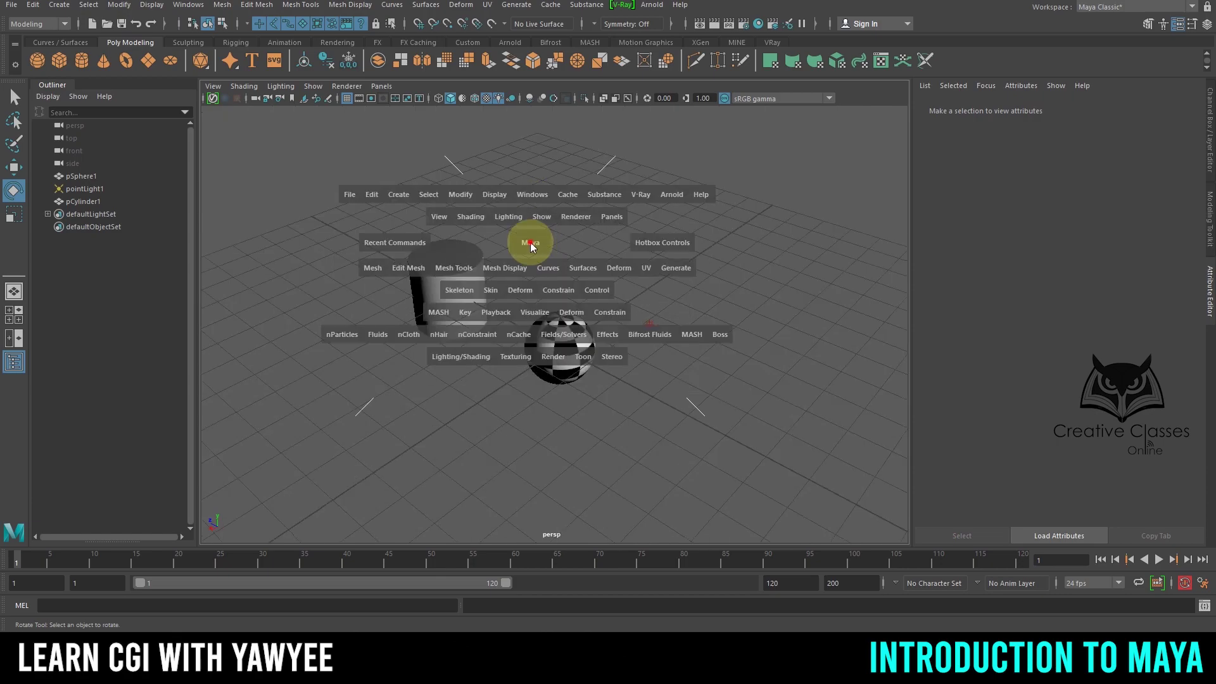
left_click_drag(530, 246, 598, 239)
key("space")
left_click_drag(550, 288, 543, 136)
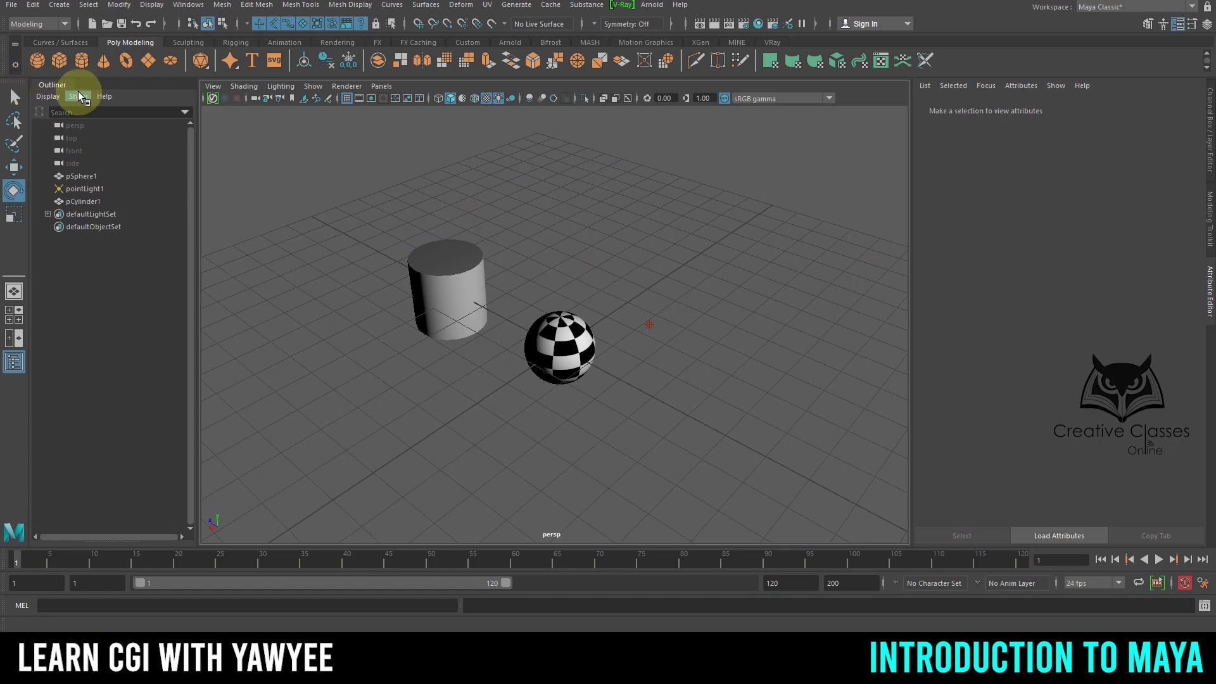
- Hide the Outliner and show the Channel Box / Layer Editor in place of the Attribute Editor
key("space")
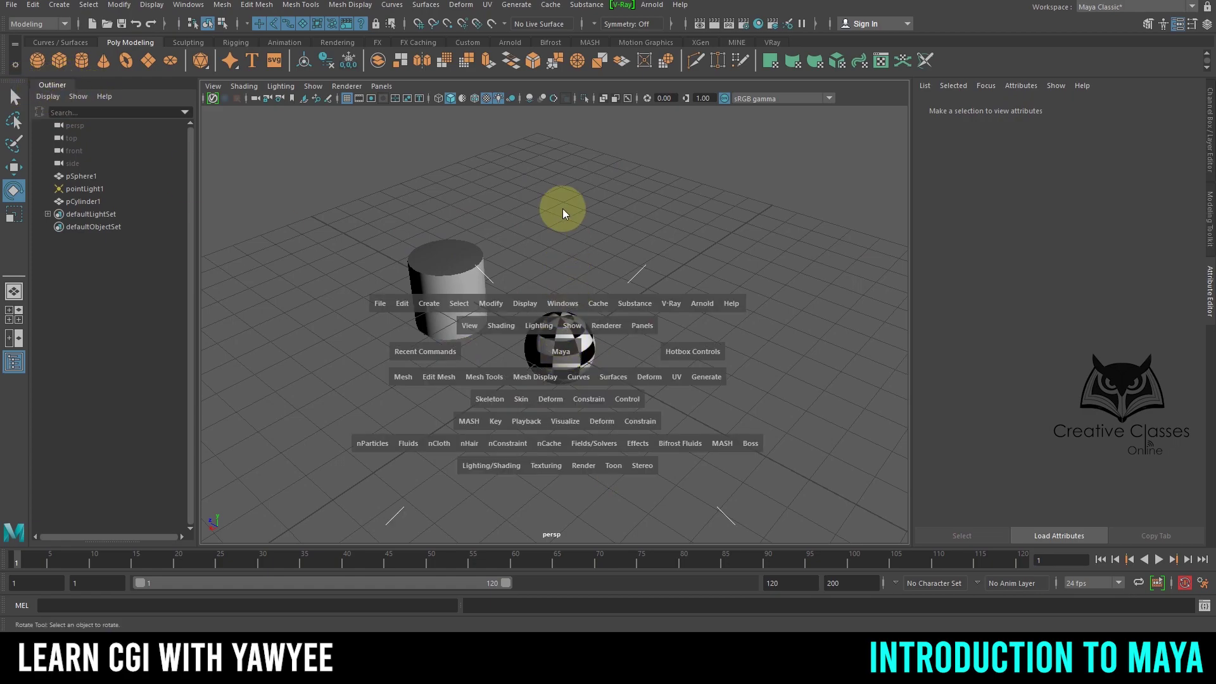
left_click_drag(562, 208, 564, 462)
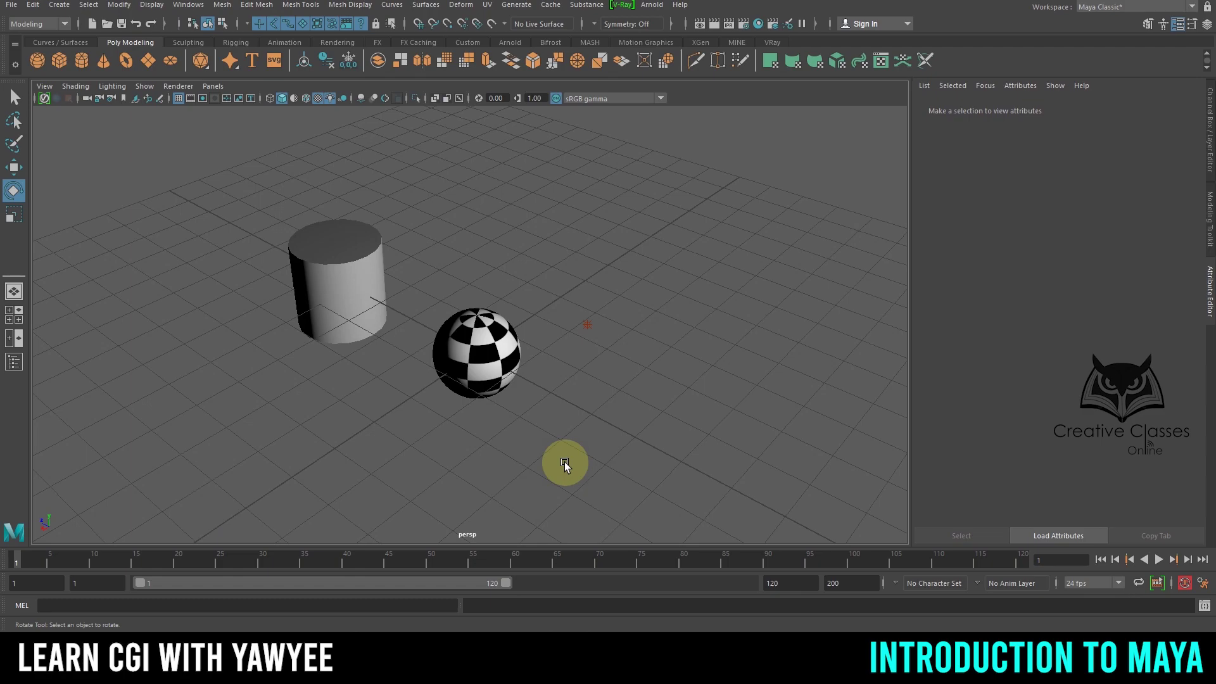
left_click_drag(627, 345, 482, 318, "alt")
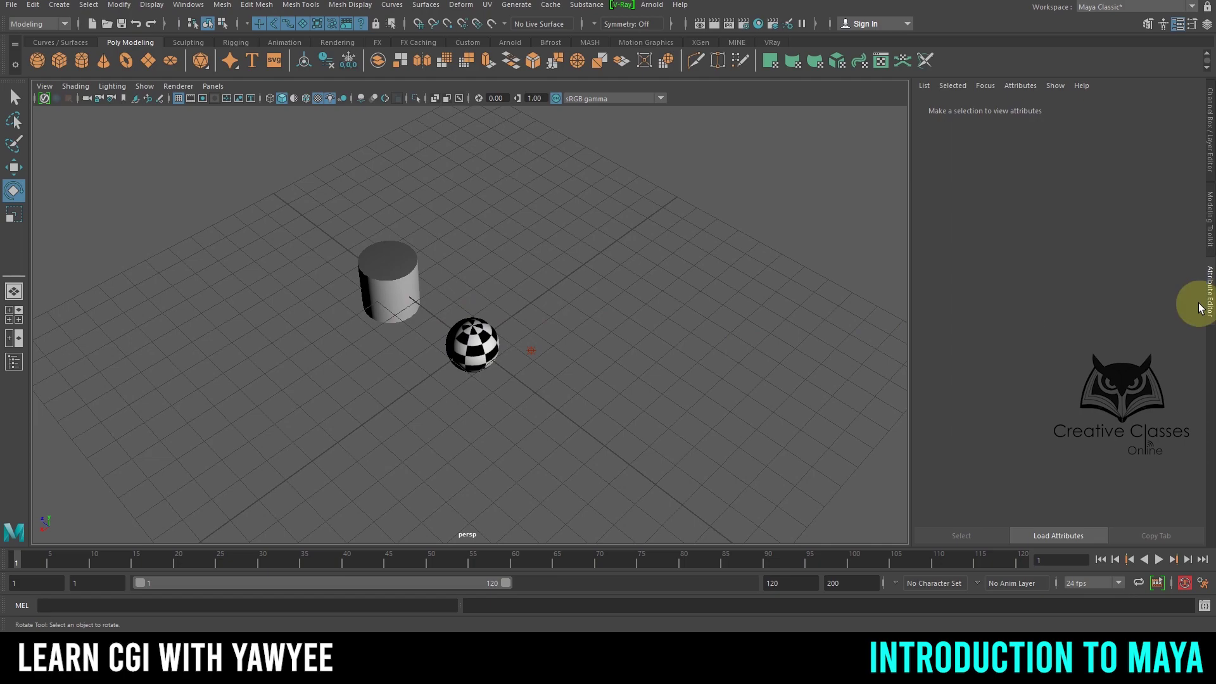
left_click(1208, 152)
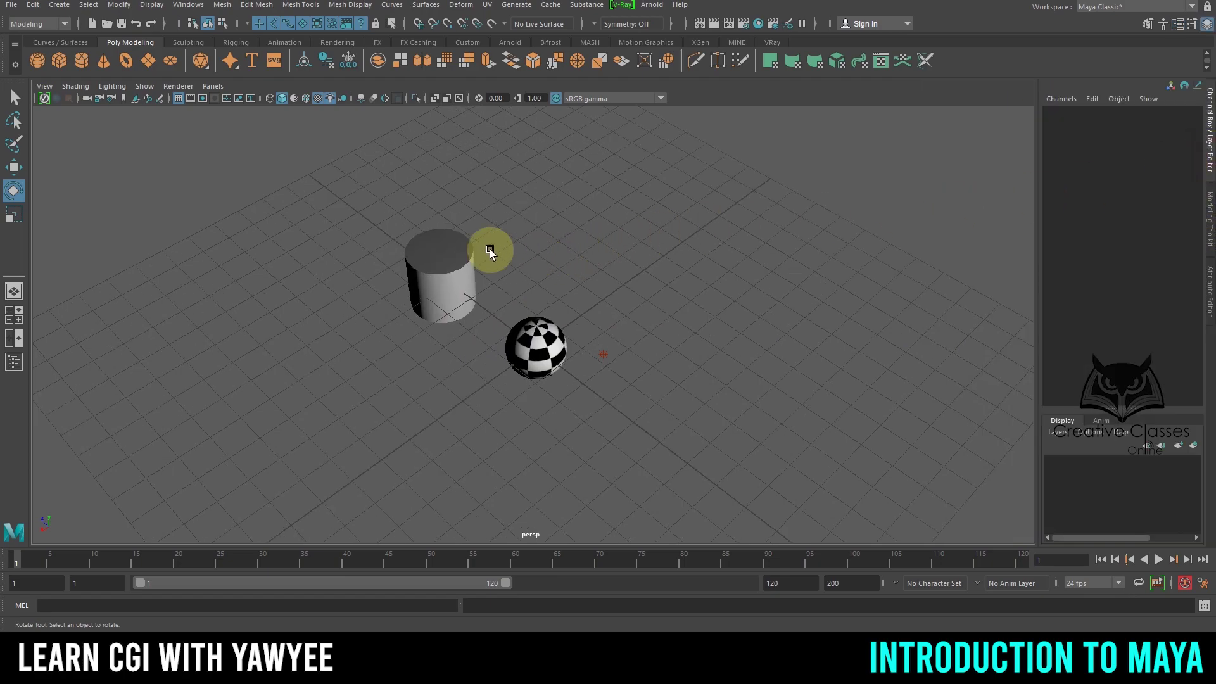